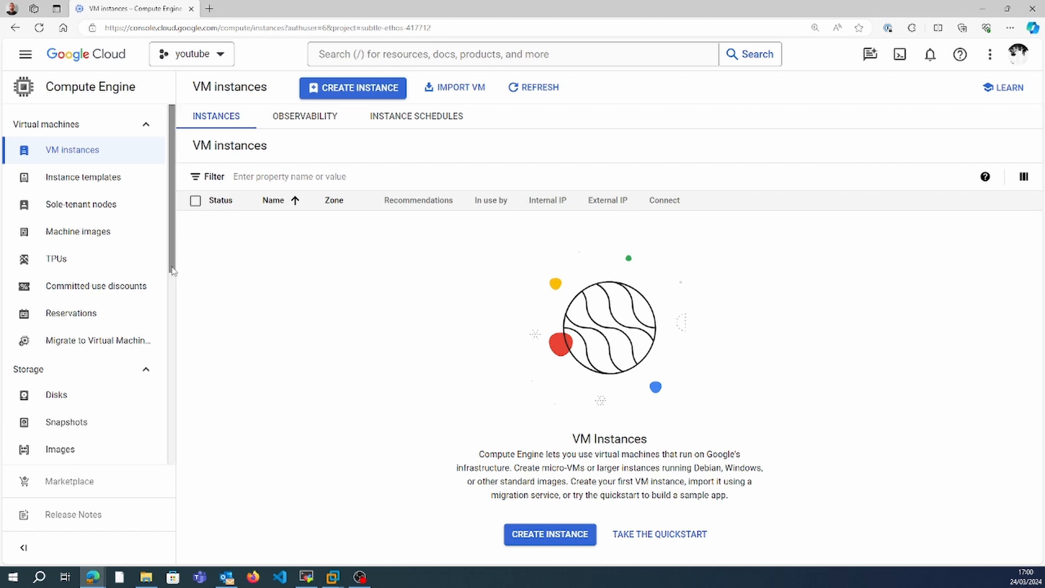
# Start creating a new Compute Engine VM instance and name it sev1.
pyautogui.moveTo(170, 270); pyautogui.dragTo(172, 321)
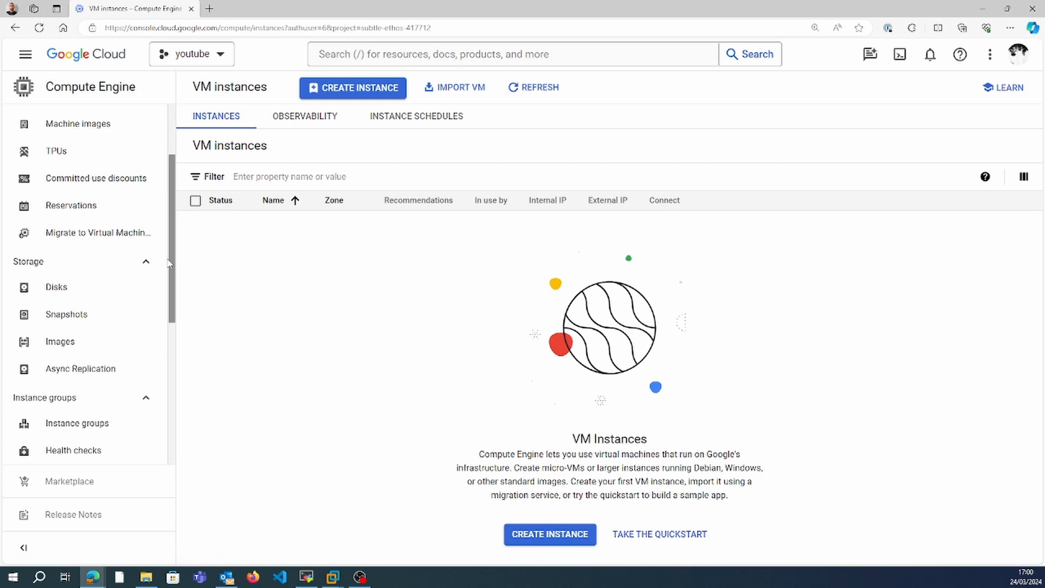
pyautogui.scroll(2, 174, 265)
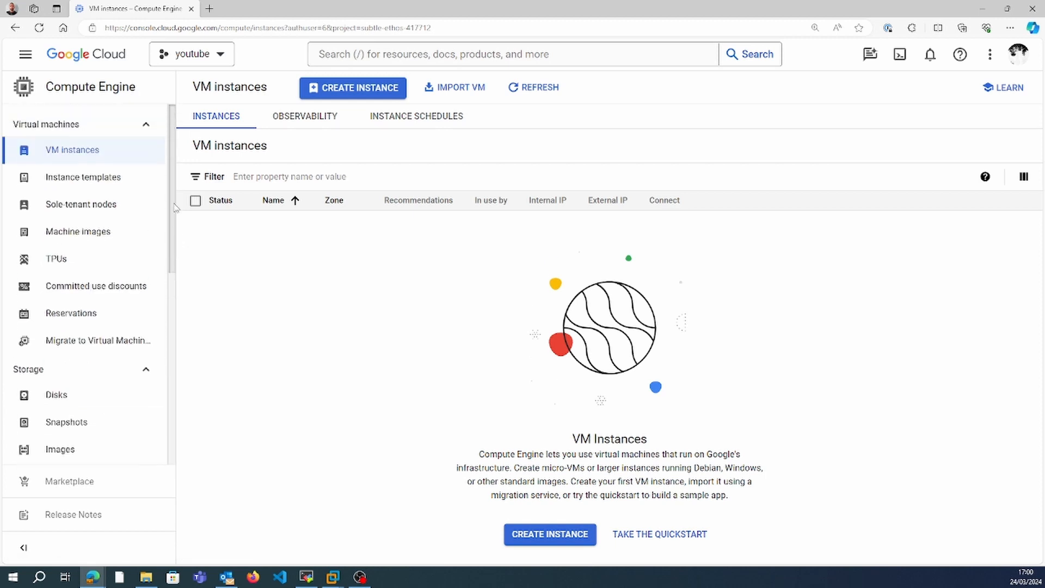
pyautogui.click(368, 93)
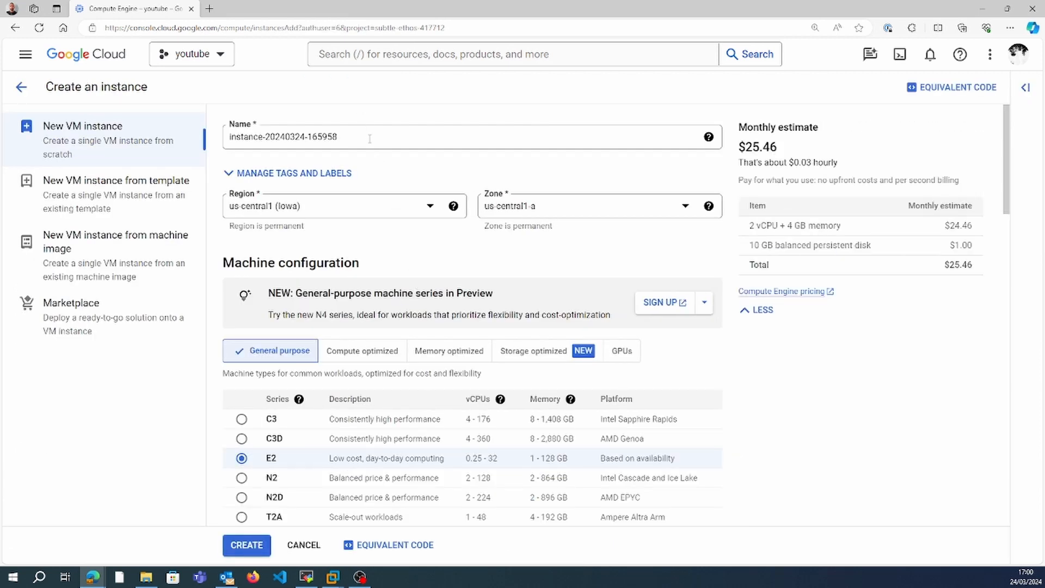
pyautogui.tripleClick(369, 139)
pyautogui.write('sev1')
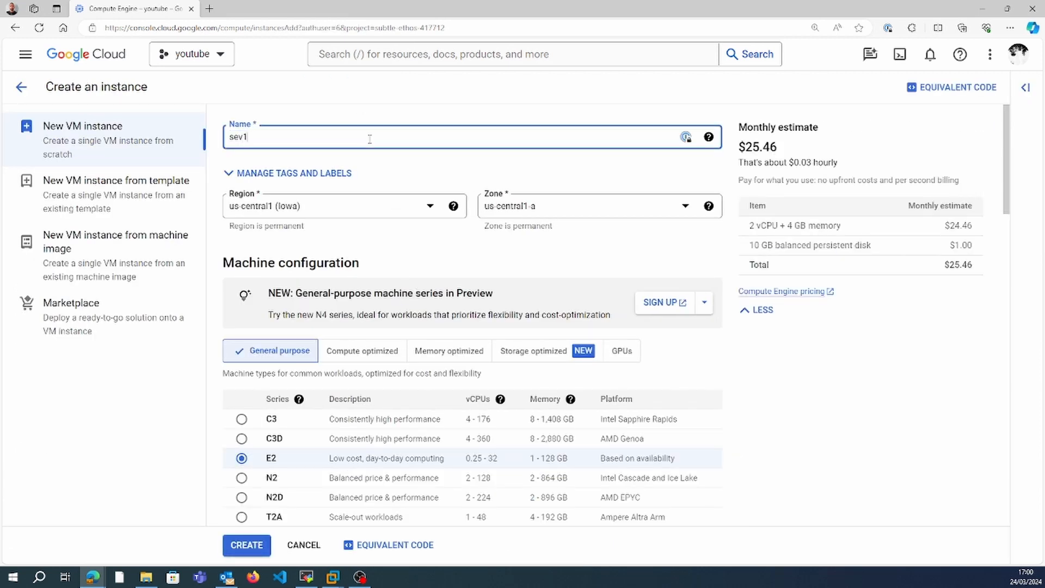
# Add a new blank balanced persistent disk named disk-1 with a size of 12 GB to the instance's additional disks.
pyautogui.scroll(-12, 1007, 326)
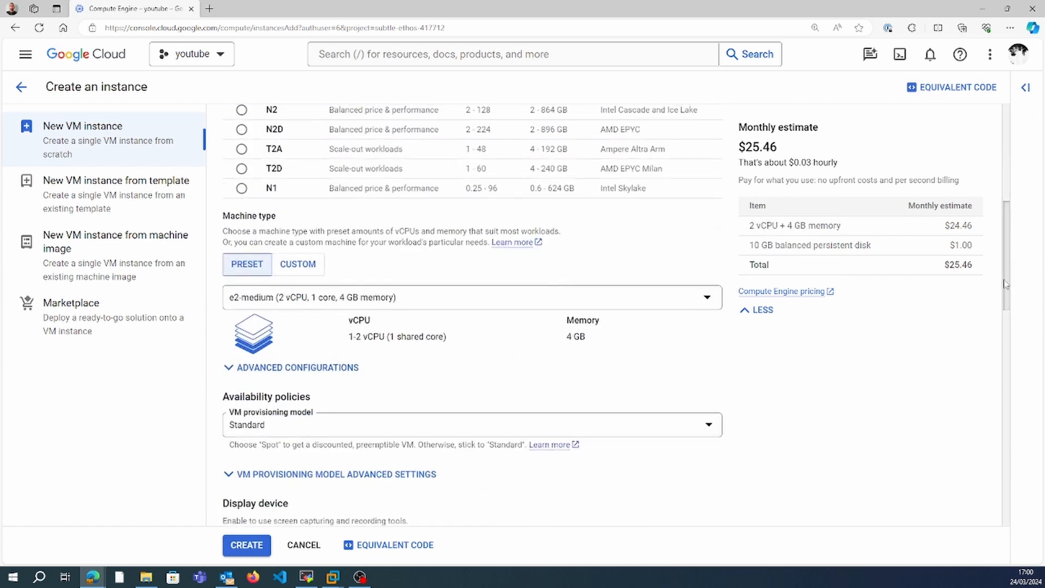
pyautogui.scroll(-9, 1013, 385)
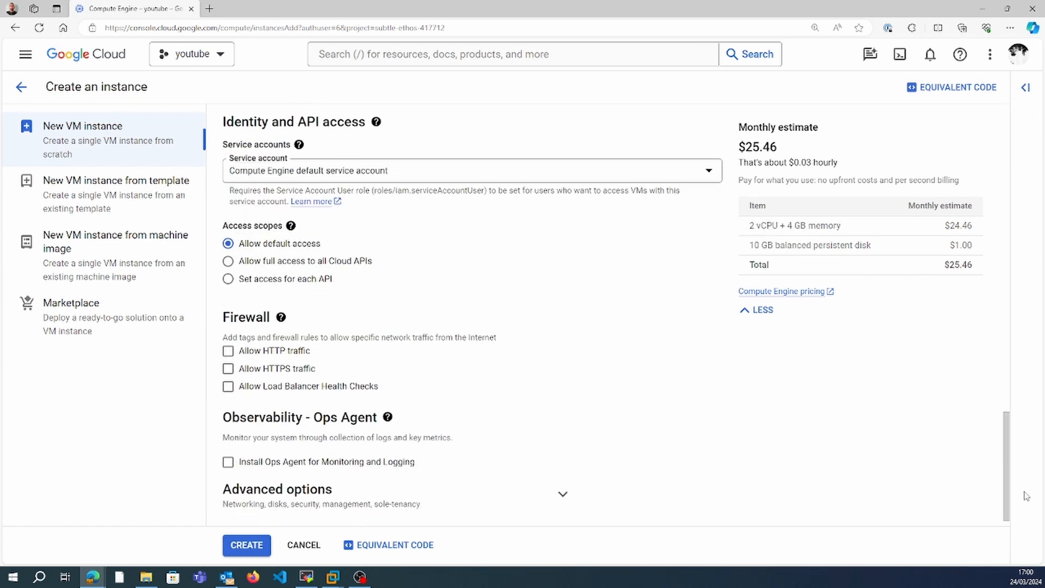
pyautogui.click(562, 494)
pyautogui.scroll(-5, 776, 532)
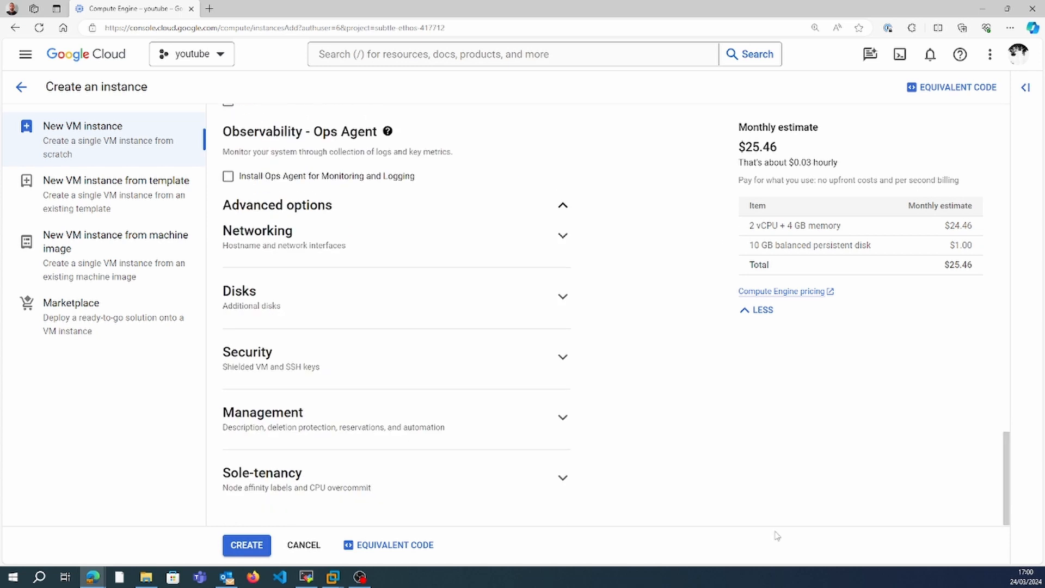
pyautogui.click(562, 297)
pyautogui.click(283, 339)
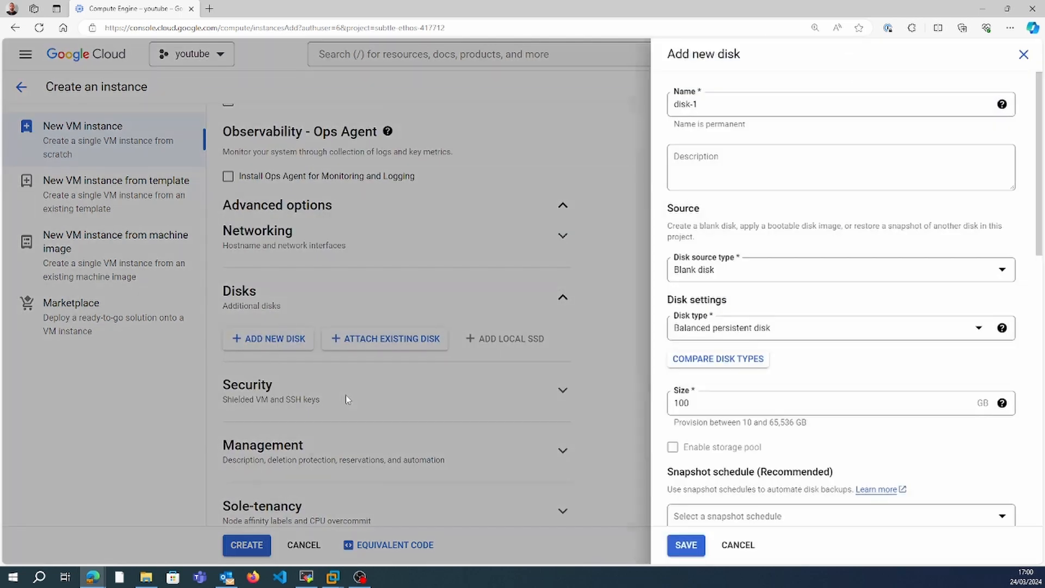
pyautogui.click(710, 402)
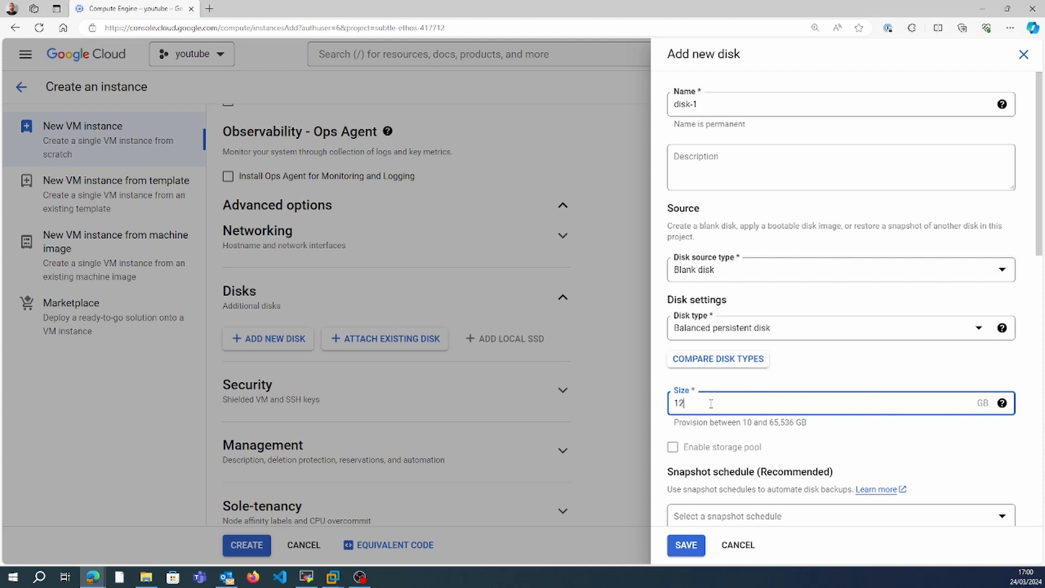
pyautogui.click(687, 546)
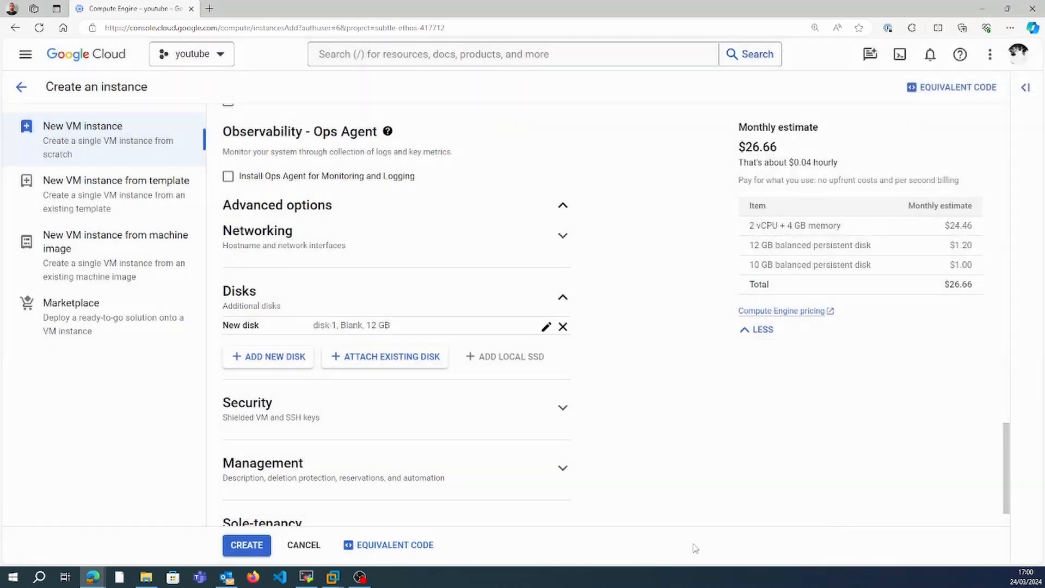
# Create the sev1 instance, refresh the instance list and copy the external IP address of sev1.
pyautogui.click(247, 545)
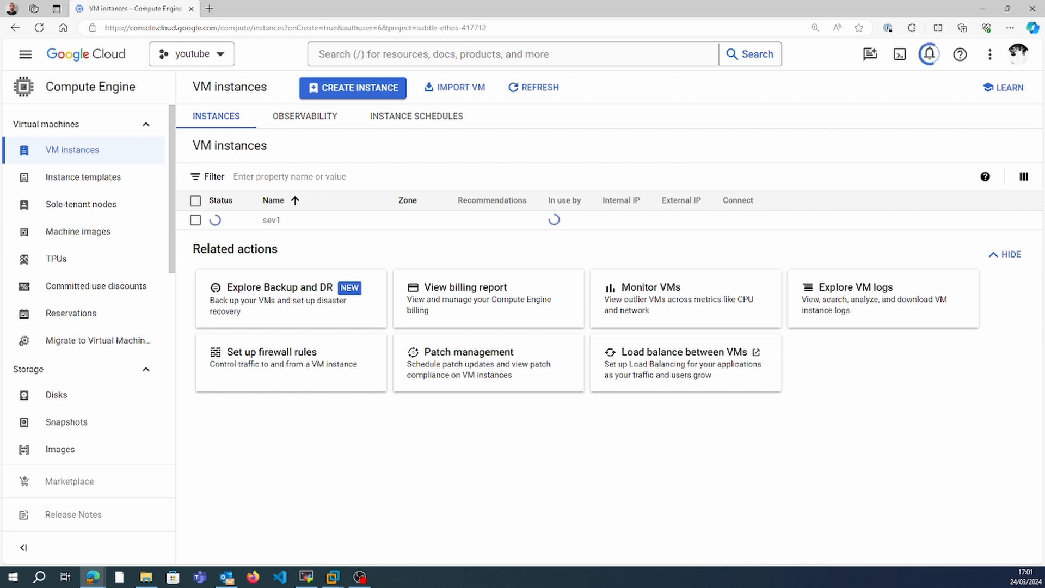
pyautogui.click(526, 89)
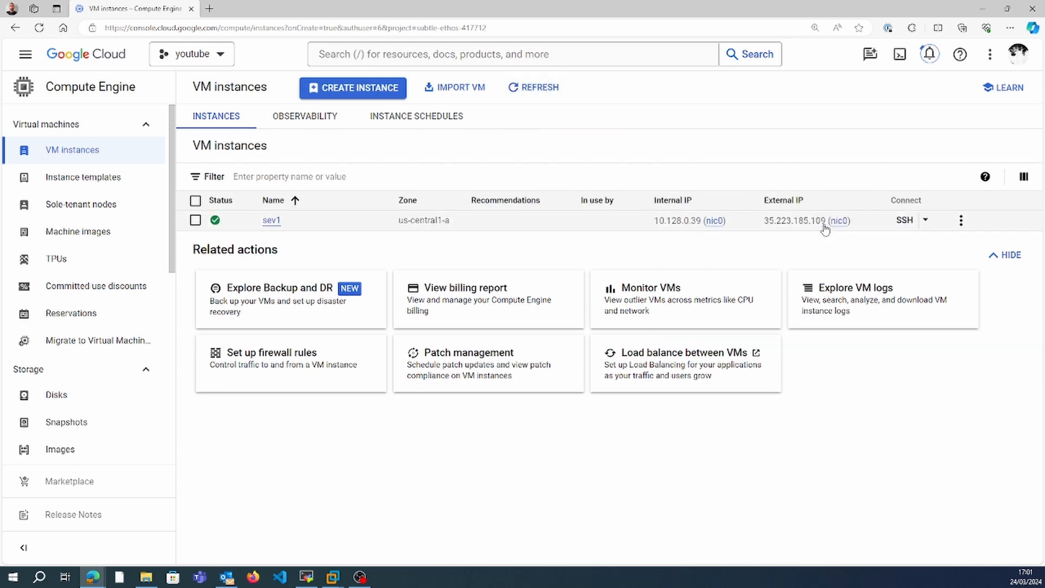
pyautogui.click(860, 221)
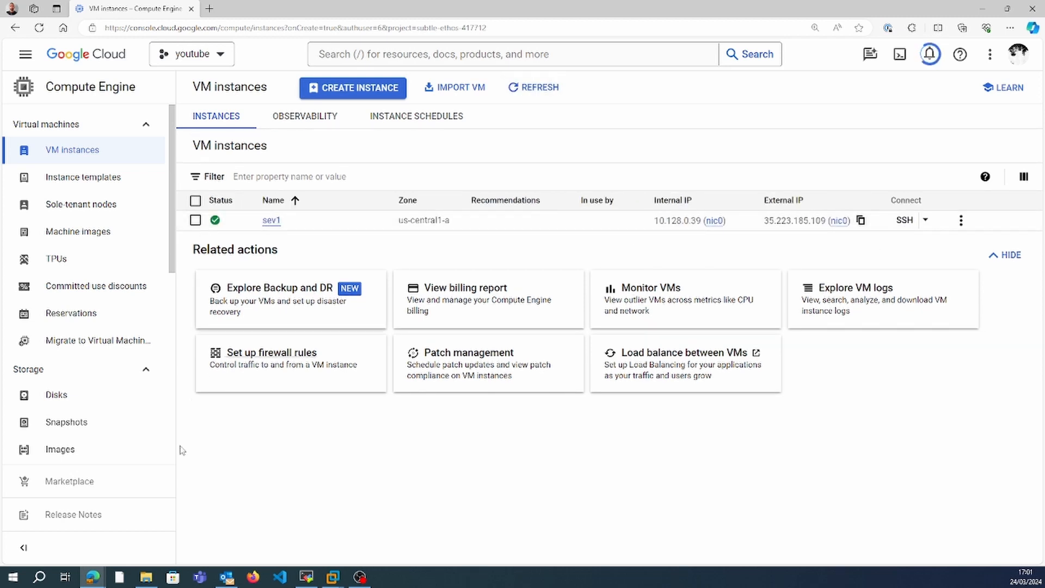
pyautogui.click(307, 577)
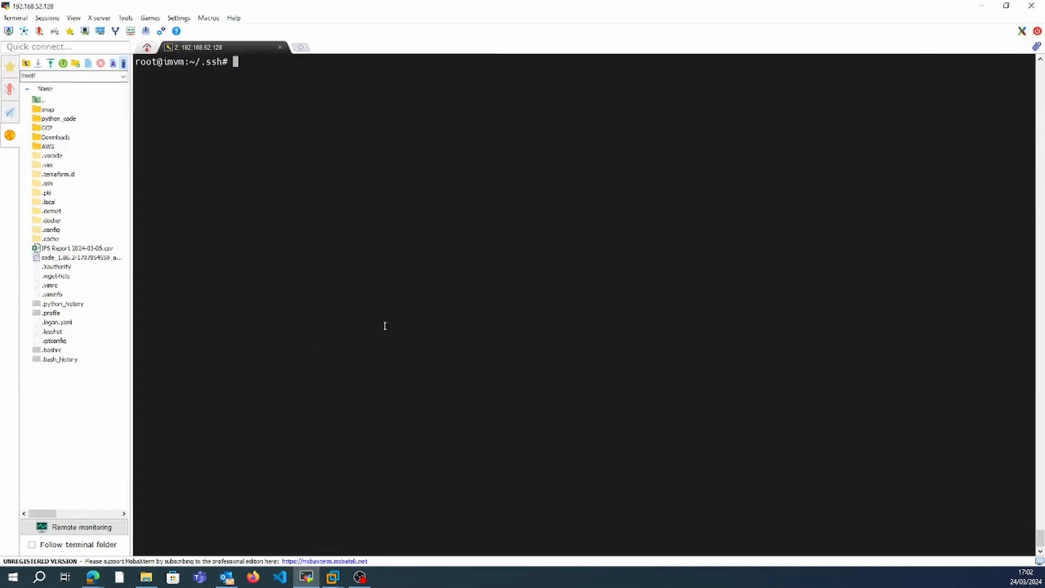
pyautogui.press('Up')
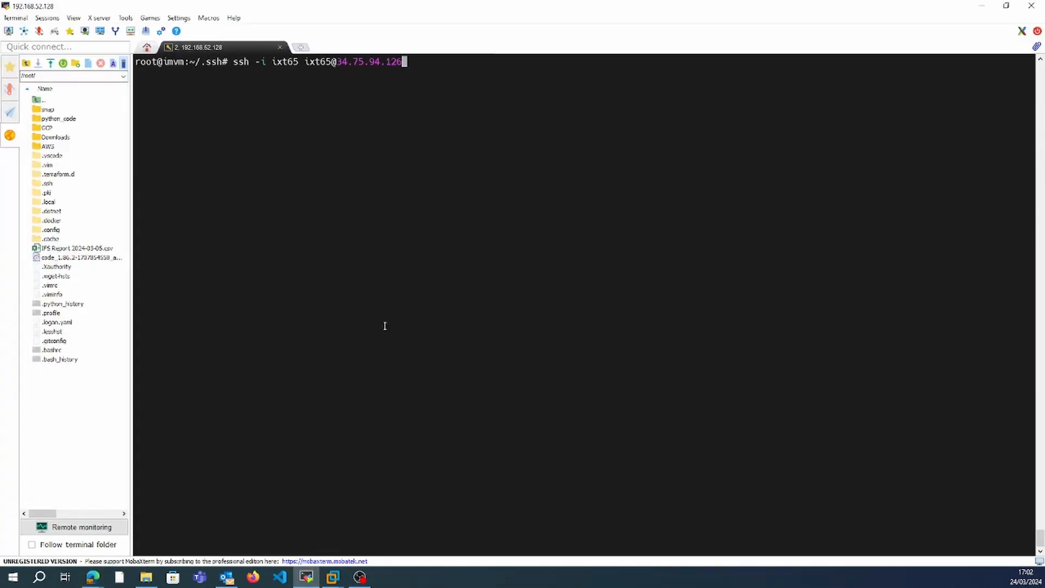
pyautogui.press('BackSpace')
pyautogui.press('BackSpace')
pyautogui.press('BackSpace')
pyautogui.press('BackSpace')
pyautogui.press('BackSpace')
pyautogui.press('BackSpace')
pyautogui.press('BackSpace')
pyautogui.press('BackSpace')
pyautogui.press('BackSpace')
pyautogui.press('BackSpace')
pyautogui.press('BackSpace')
pyautogui.press('BackSpace')
pyautogui.rightClick(384, 326)
pyautogui.press('Return')
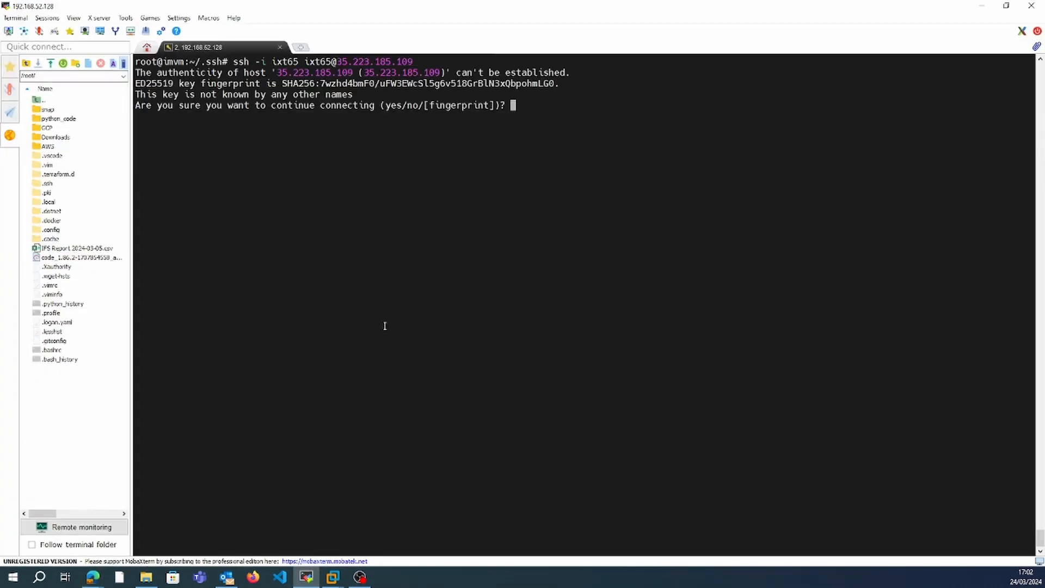
pyautogui.write('yes')
pyautogui.press('Return')
# Become root on sev1 with sudo su - and install the fdisk package using apt.
pyautogui.write('sudop')
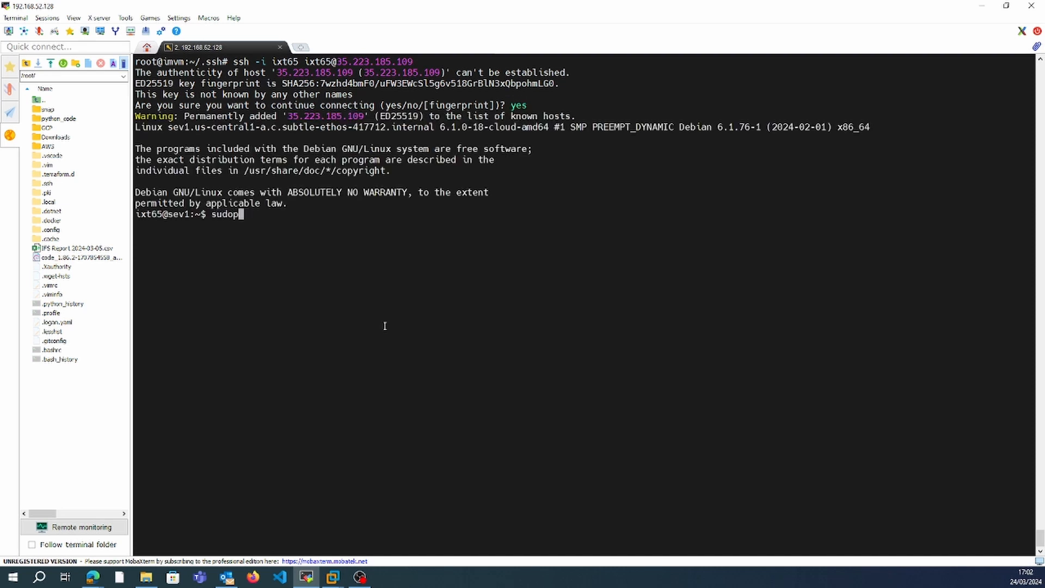
pyautogui.press('BackSpace')
pyautogui.write('su -')
pyautogui.press('Return')
pyautogui.write('apt install fdisk')
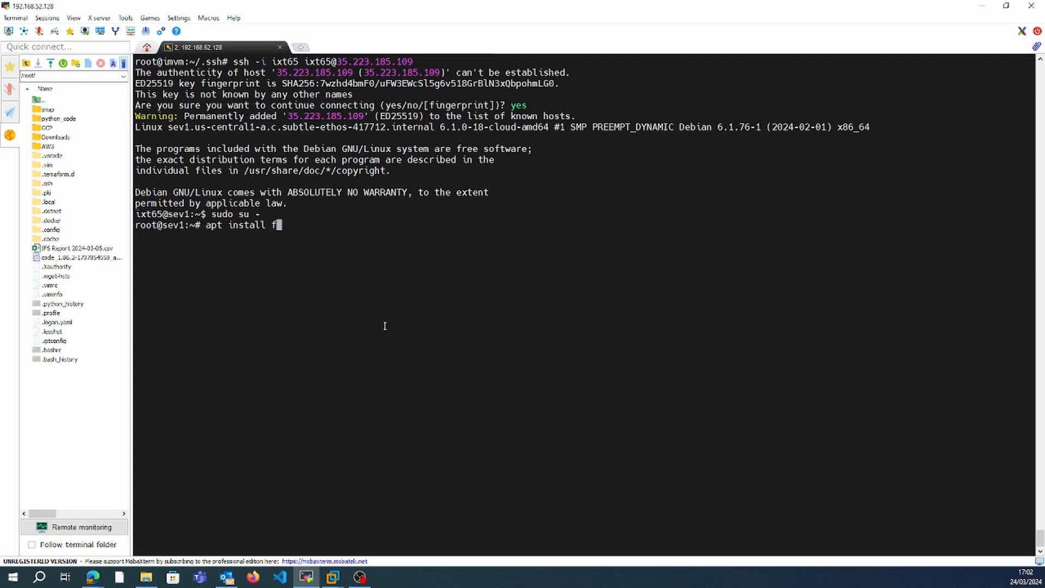
pyautogui.press('Return')
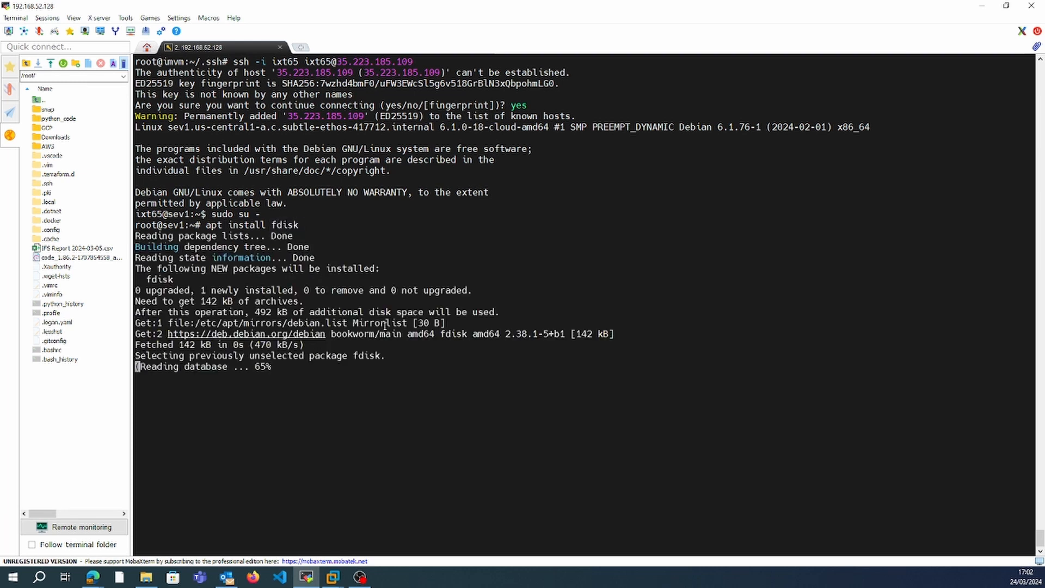
# List the disks with fdisk -l and open the 12 GiB disk /dev/sda in fdisk.
pyautogui.write('fdisk -l')
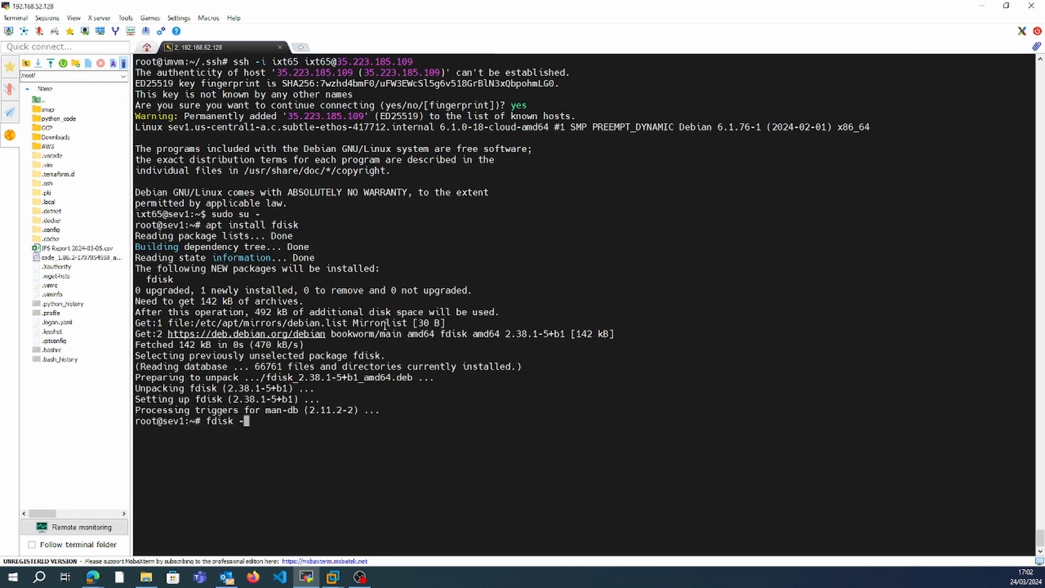
pyautogui.press('Return')
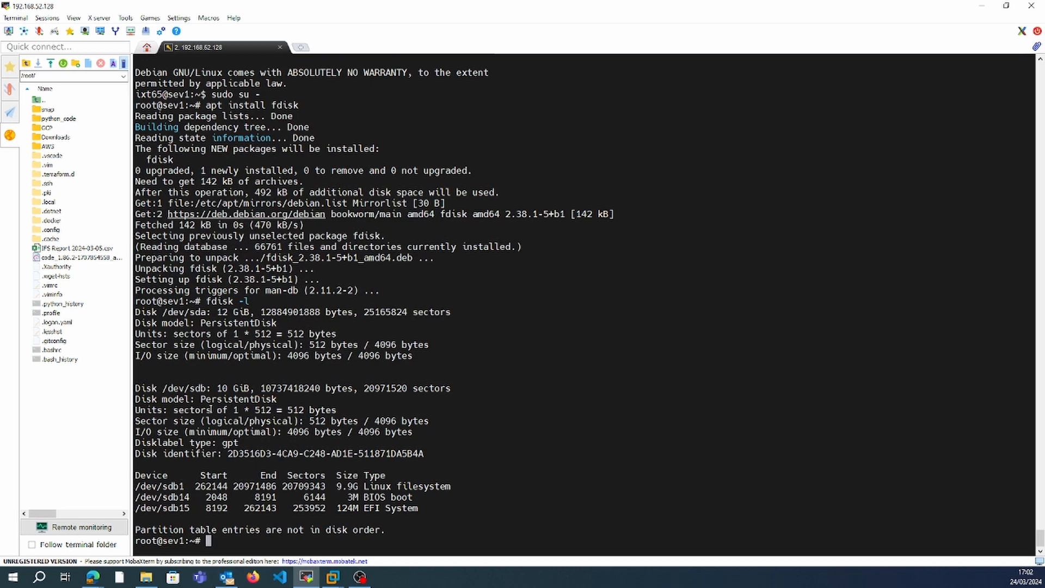
pyautogui.doubleClick(186, 314)
pyautogui.write('fdism')
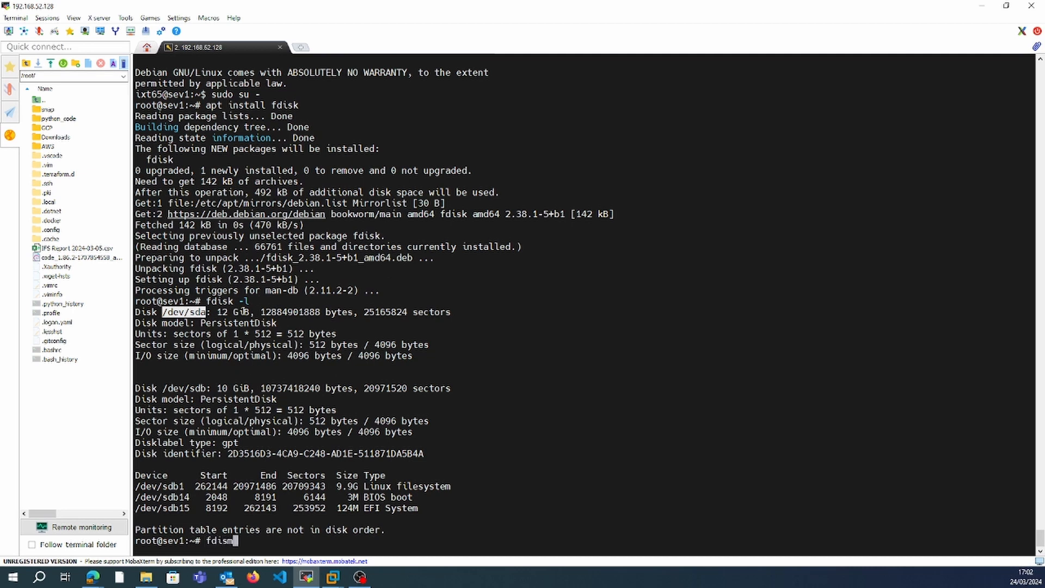
pyautogui.press('BackSpace')
pyautogui.write('k')
pyautogui.rightClick(243, 311)
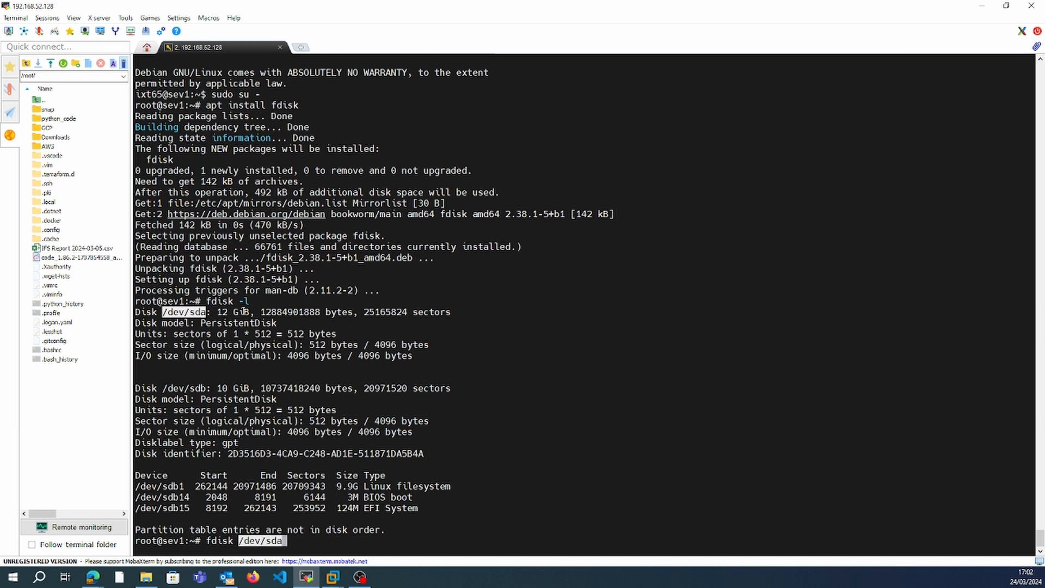
pyautogui.press('Return')
# Create a primary partition on /dev/sda with the default number and sectors, and write the partition table.
pyautogui.write('n')
pyautogui.press('Return')
pyautogui.write('p')
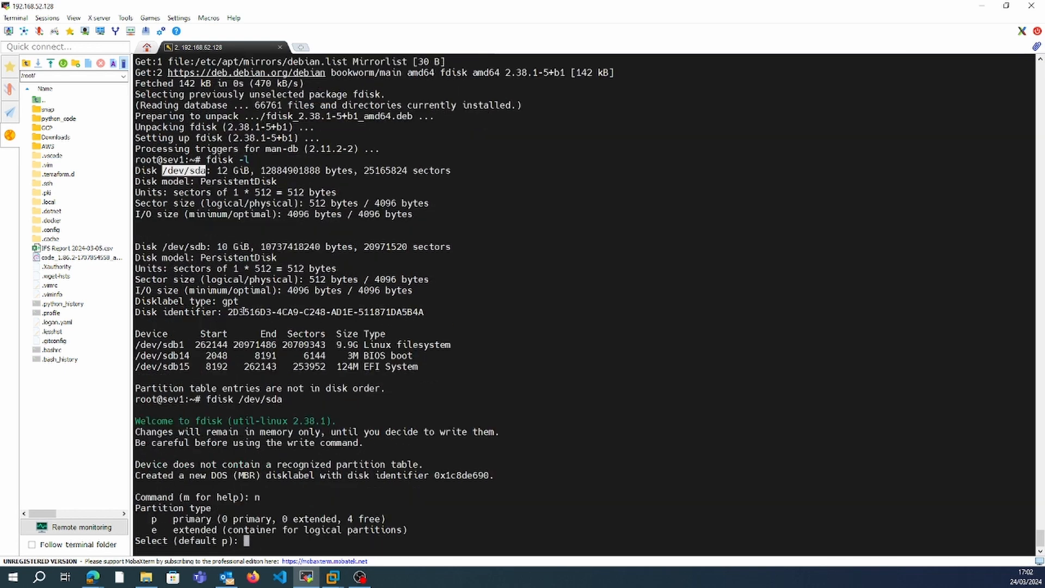
pyautogui.press('Return')
pyautogui.press('Return')
pyautogui.press('Return')
pyautogui.press('Return')
pyautogui.write('w')
pyautogui.press('Return')
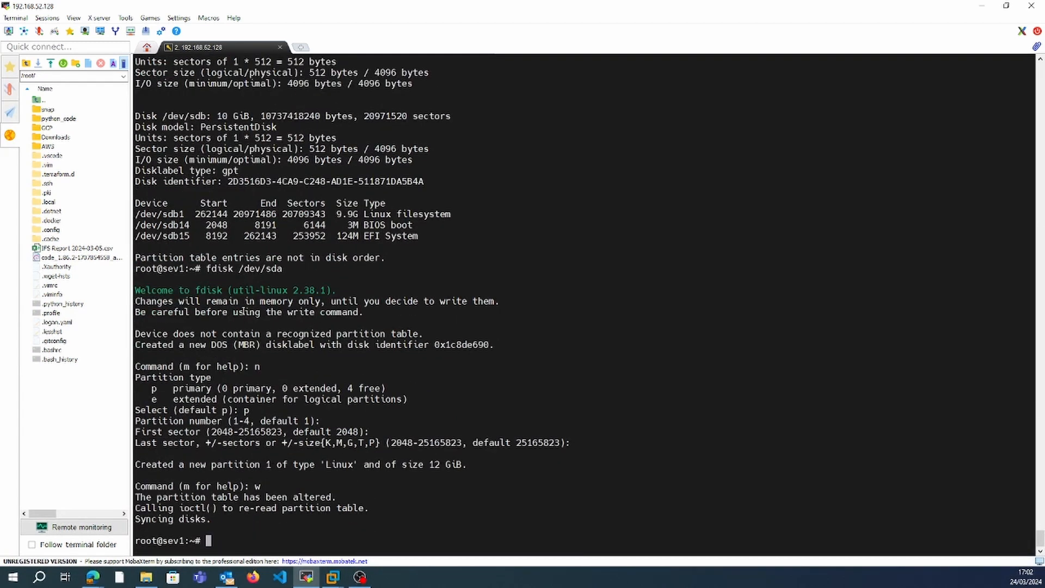
# List the partitions with fdisk -l and format /dev/sda1 with mkfs.ext4.
pyautogui.write('fdisk -l')
pyautogui.press('Return')
pyautogui.doubleClick(176, 356)
pyautogui.press('super+c')
pyautogui.write('mkfs')
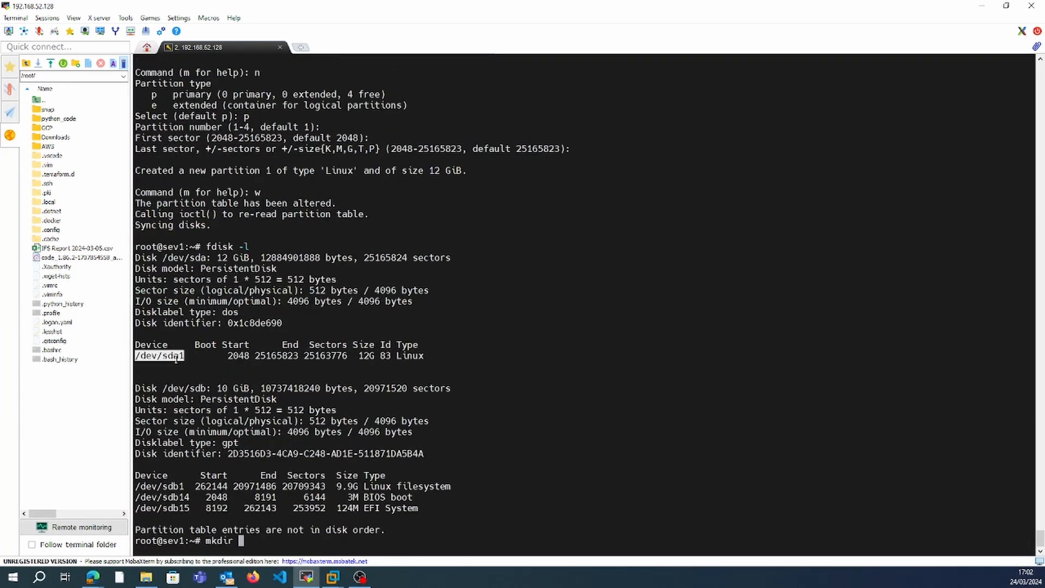
pyautogui.press('Tab')
pyautogui.press('Tab')
pyautogui.press('Tab')
pyautogui.write('.ext4')
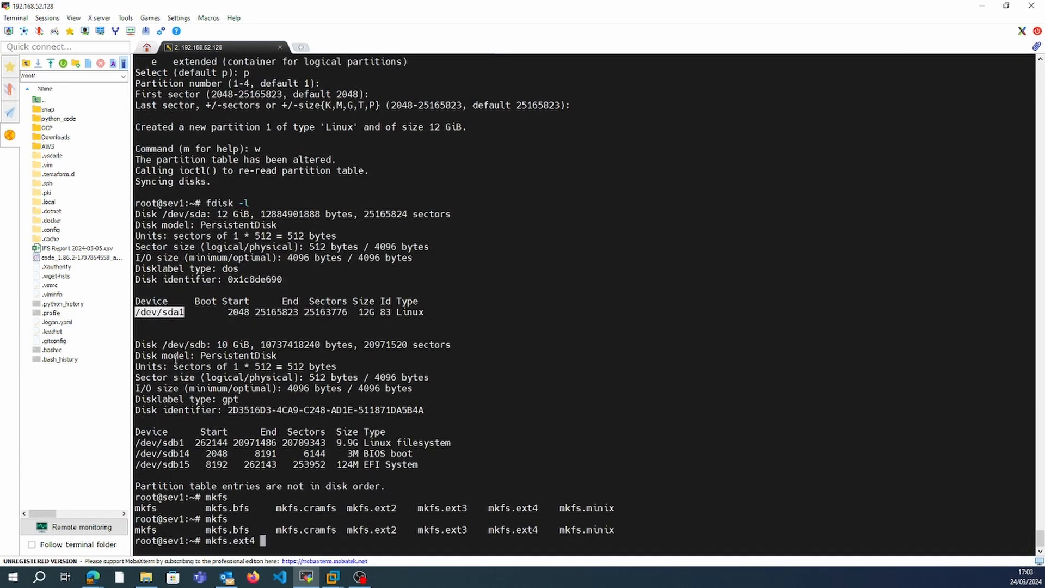
pyautogui.rightClick(176, 356)
pyautogui.press('Return')
# Create the directory /t1 and mount /dev/sda1 on it.
pyautogui.write('mkdir /t1')
pyautogui.press('Return')
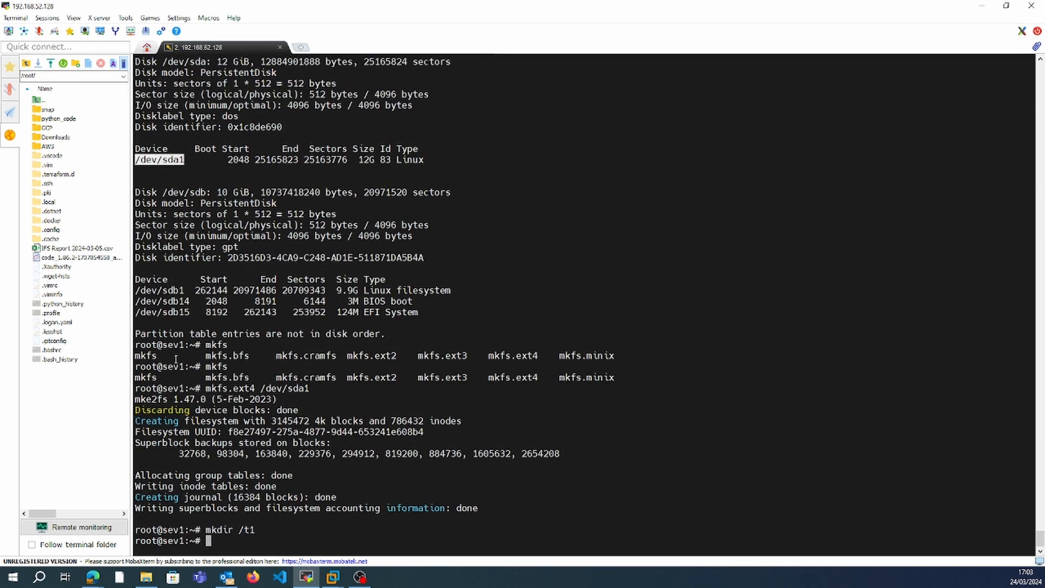
pyautogui.write('mount')
pyautogui.rightClick(176, 358)
pyautogui.write('/t1')
pyautogui.press('Return')
# Change to /t1 and use cat to create a file named data containing "Information on the disk".
pyautogui.write('cd /t1')
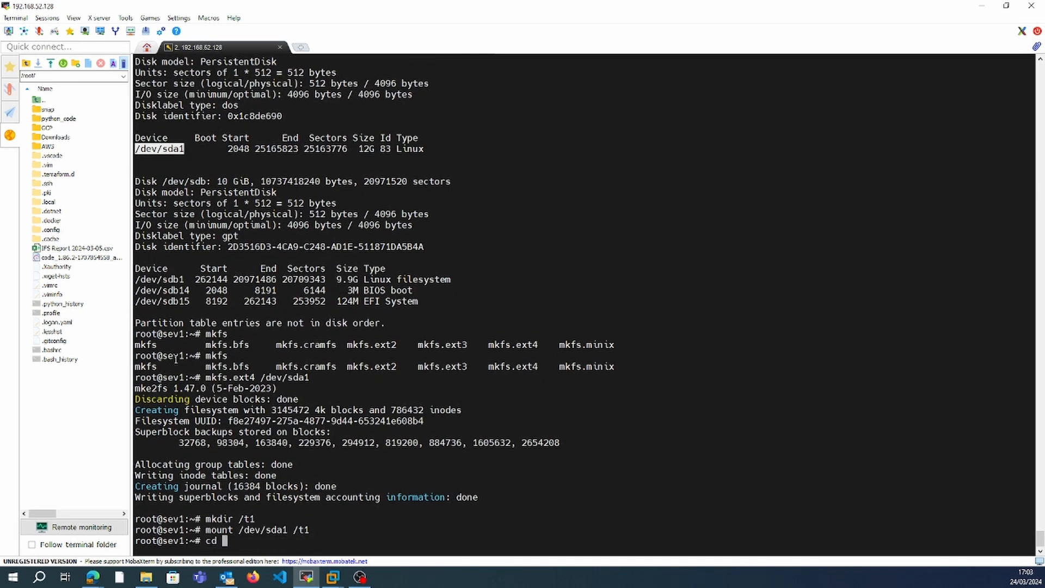
pyautogui.press('Return')
pyautogui.write('cat >data')
pyautogui.press('Return')
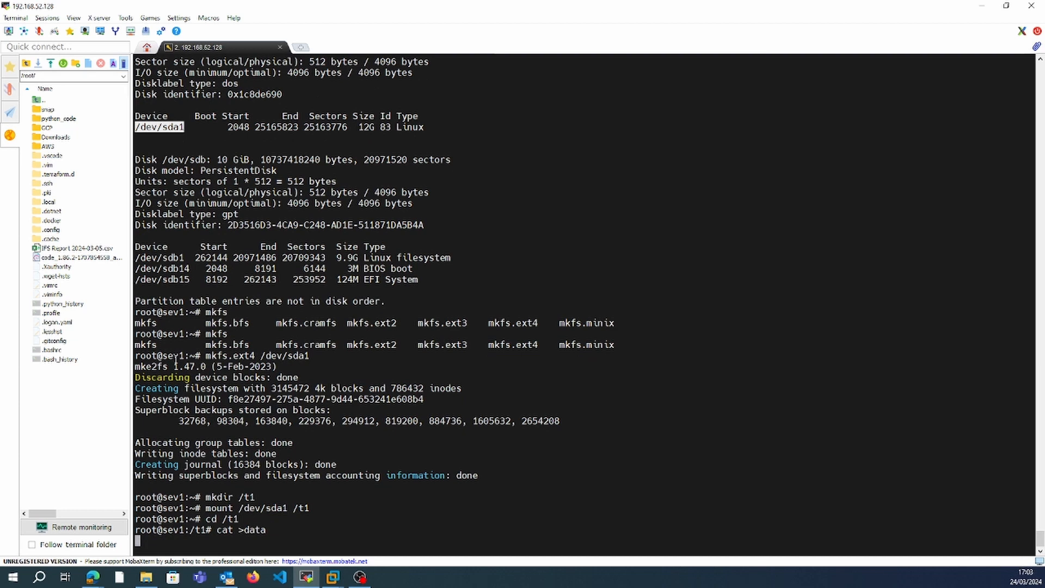
pyautogui.write('Indir')
pyautogui.press('BackSpace')
pyautogui.press('BackSpace')
pyautogui.press('BackSpace')
pyautogui.write('formation on the disk')
pyautogui.hotkey('ctrl', 'c')
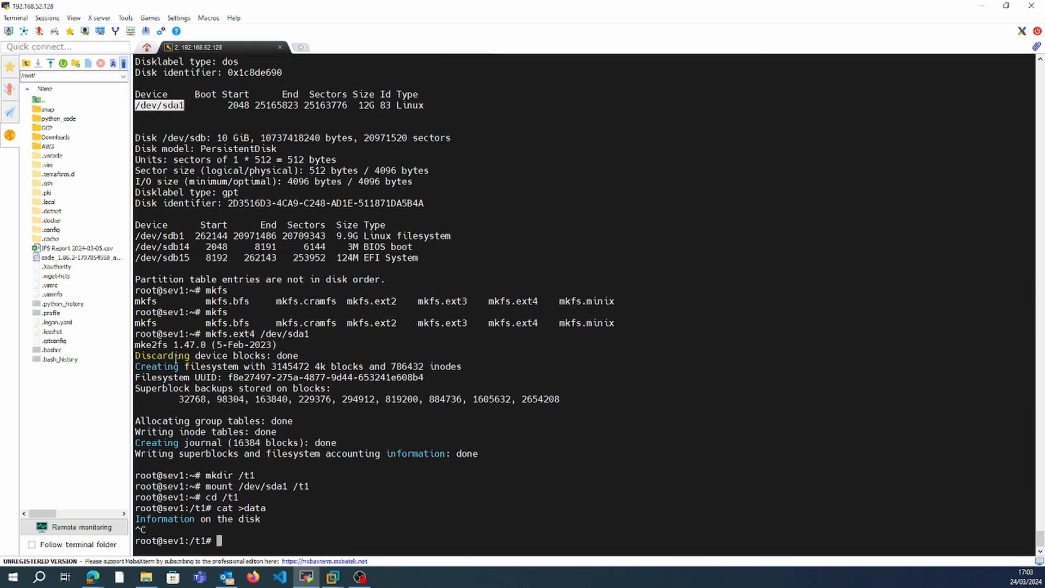
# Append the current date to the data file with echo `date` >>data.
pyautogui.press('Up')
pyautogui.press('Left')
pyautogui.press('Left')
pyautogui.press('Left')
pyautogui.press('Left')
pyautogui.press('Left')
pyautogui.press('Left')
pyautogui.press('BackSpace')
pyautogui.press('BackSpace')
pyautogui.press('BackSpace')
pyautogui.write('echo `date')
pyautogui.press('Right')
pyautogui.press('BackSpace')
pyautogui.press('BackSpace')
pyautogui.press('BackSpace')
pyautogui.press('BackSpace')
pyautogui.write('`')
pyautogui.press('Right')
pyautogui.write('>')
pyautogui.press('Return')
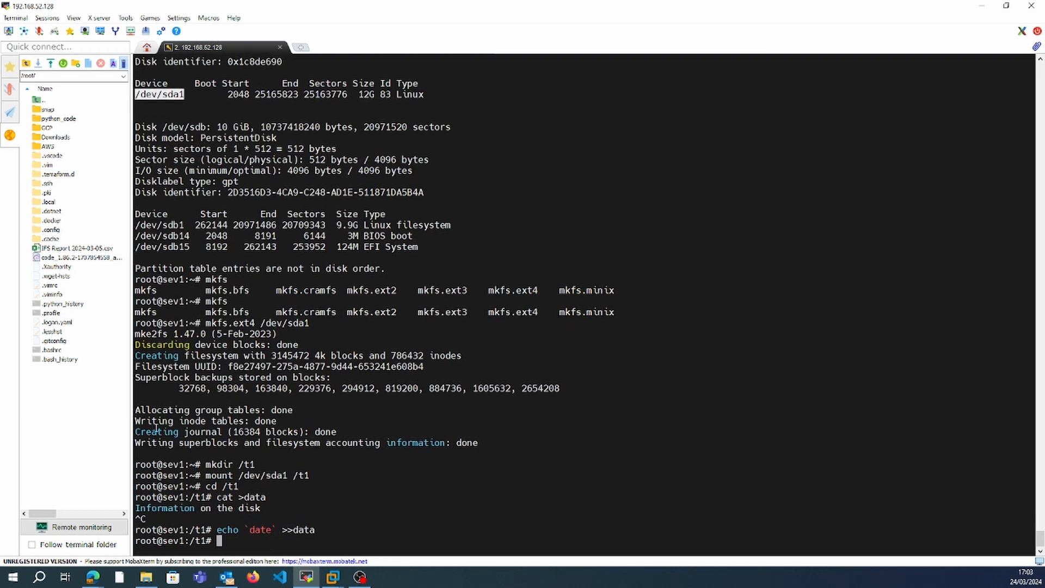
# Display the contents of the data file with cat and check its text and date lines.
pyautogui.doubleClick(306, 528)
pyautogui.write('cat')
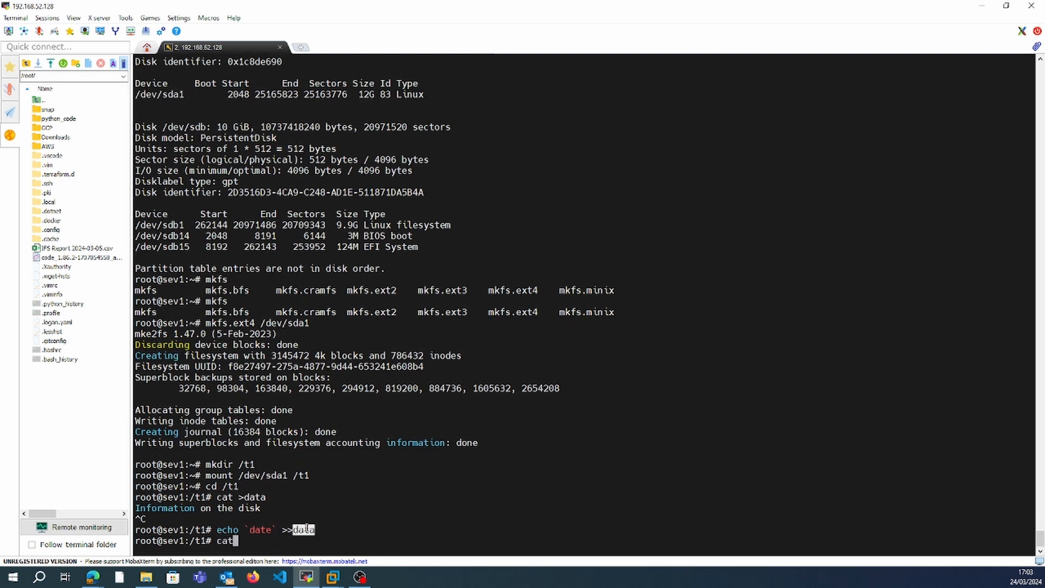
pyautogui.rightClick(307, 528)
pyautogui.press('Return')
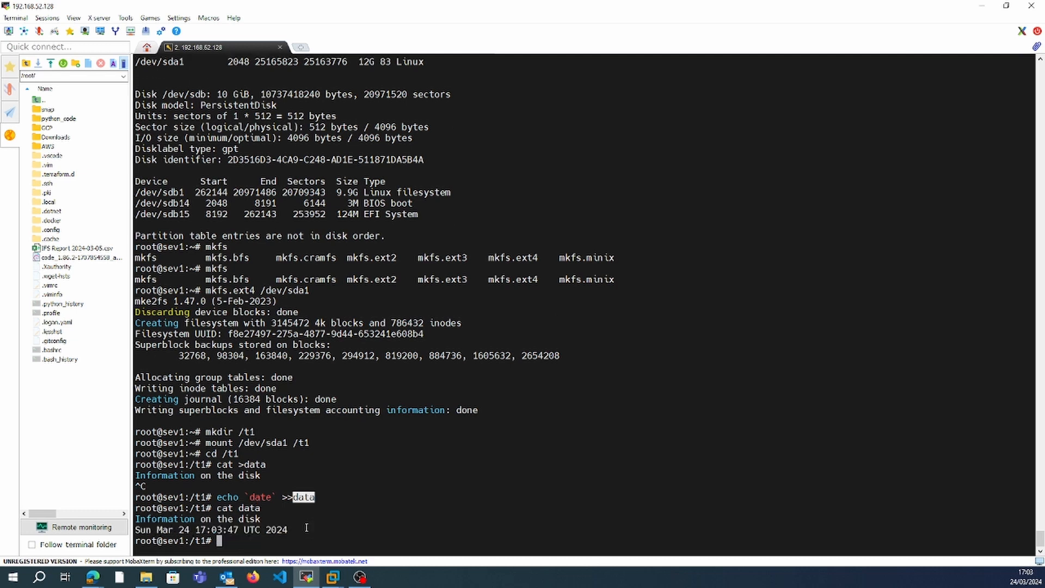
pyautogui.doubleClick(223, 519)
pyautogui.click(221, 531)
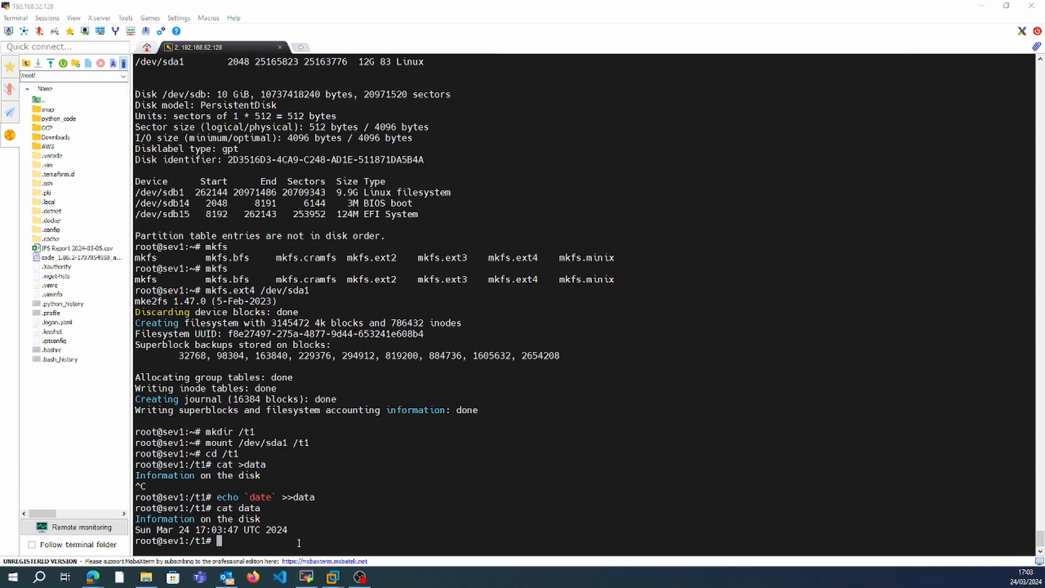
# Switch to the Google Cloud console and open the consistency groups of Async Replication.
pyautogui.hotkey('alt', 'Tab')
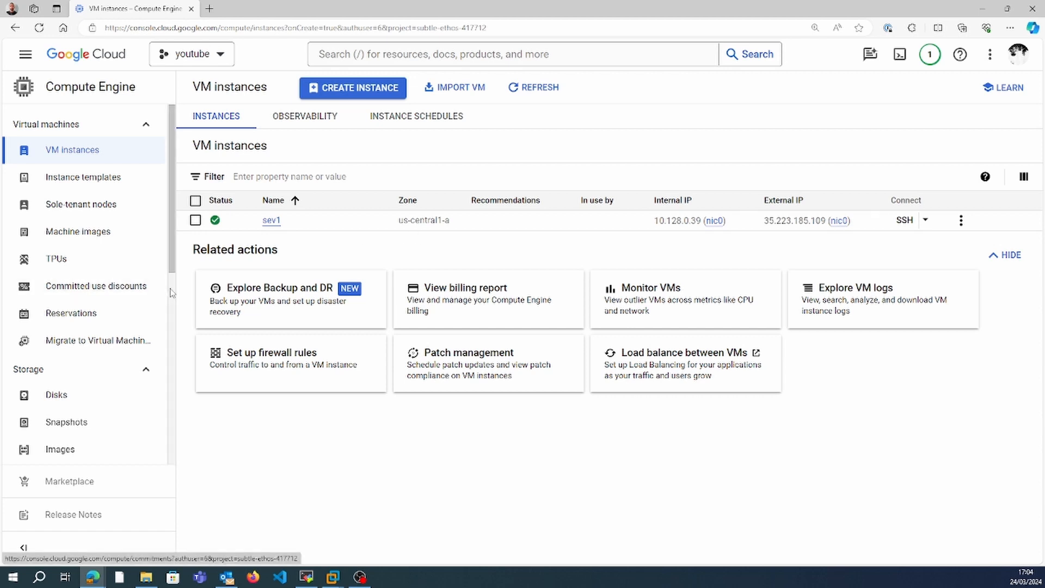
pyautogui.scroll(-6, 166, 294)
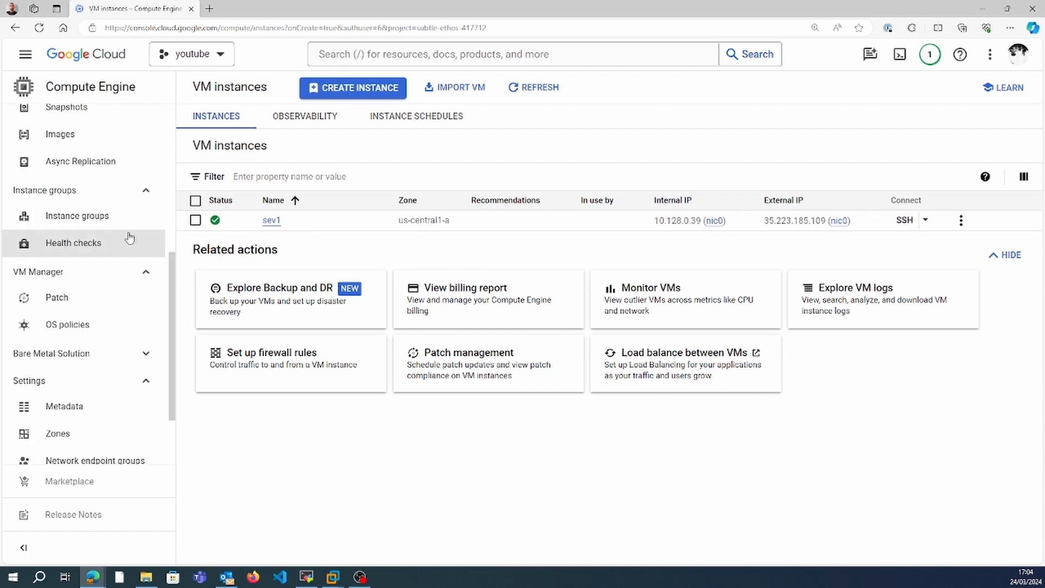
pyautogui.click(109, 161)
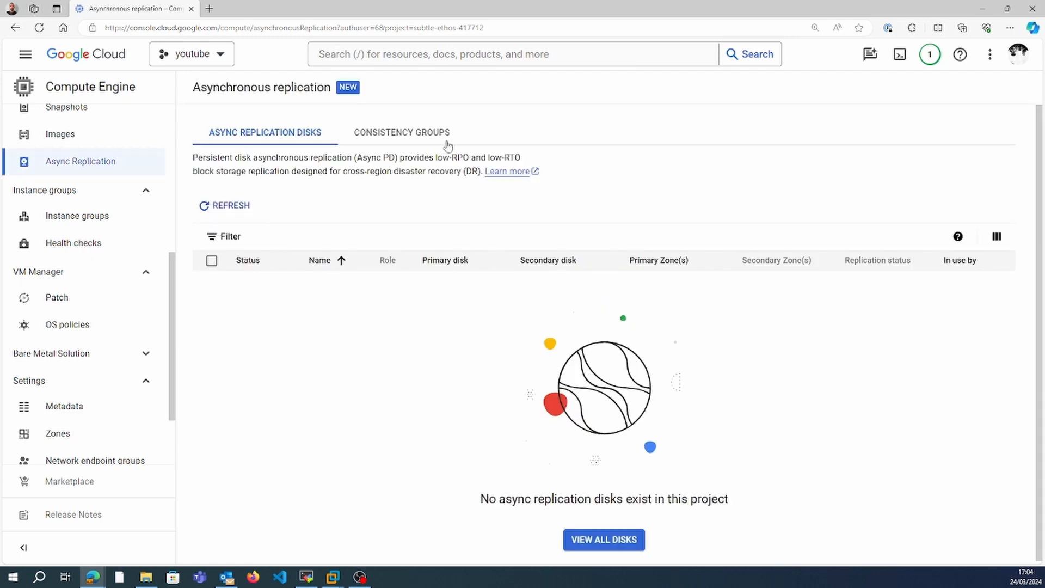
pyautogui.click(429, 140)
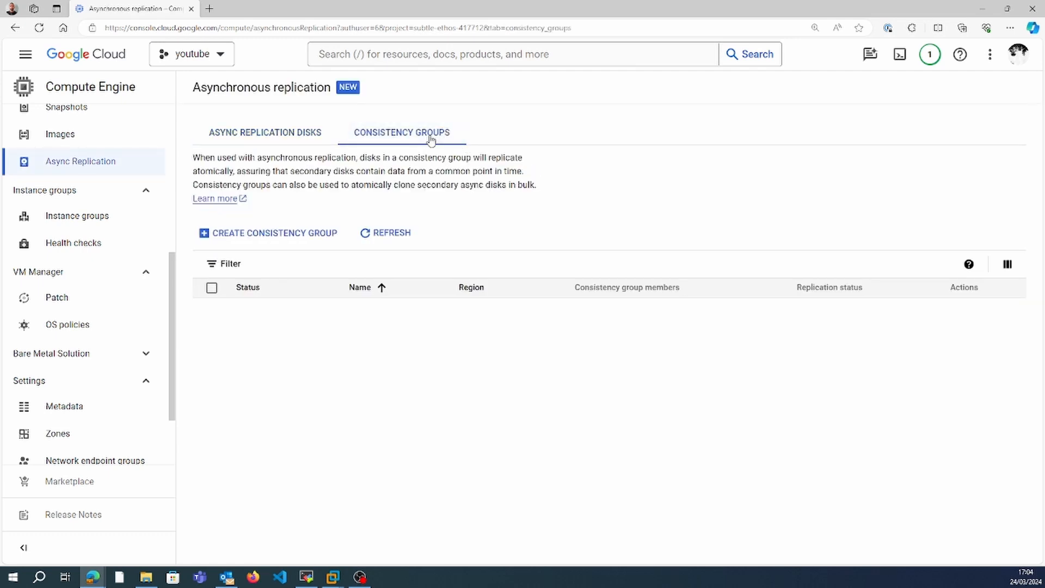
# Create a consistency group named cg01 in region us-central1 and refresh the list of groups.
pyautogui.click(289, 233)
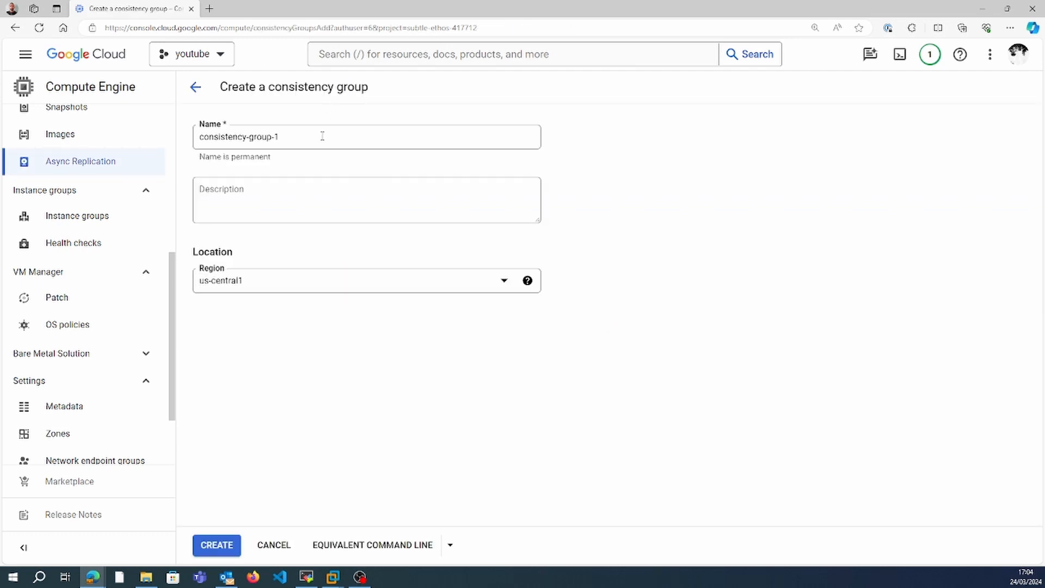
pyautogui.tripleClick(322, 136)
pyautogui.write('cg01')
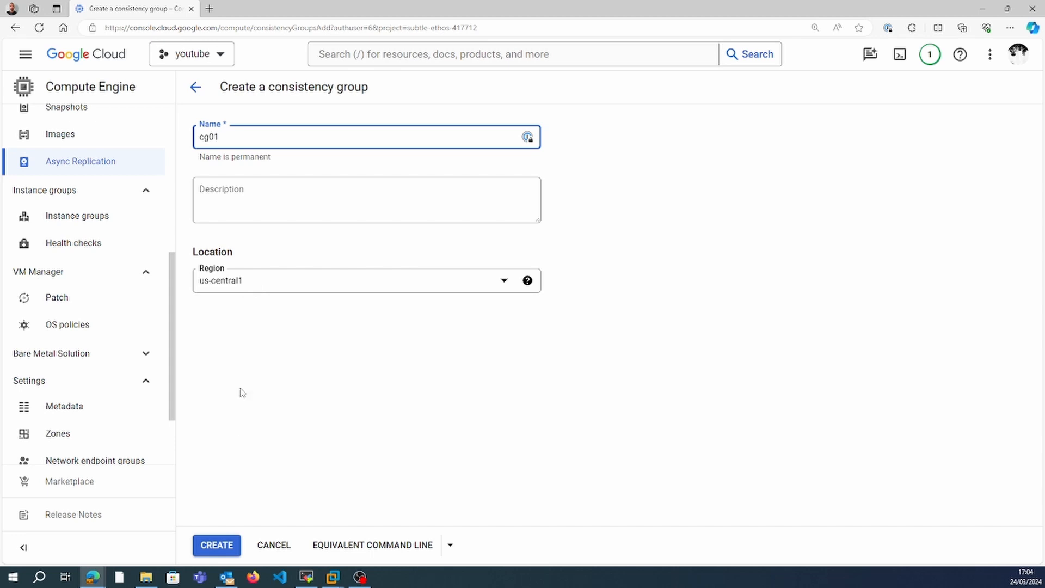
pyautogui.click(210, 546)
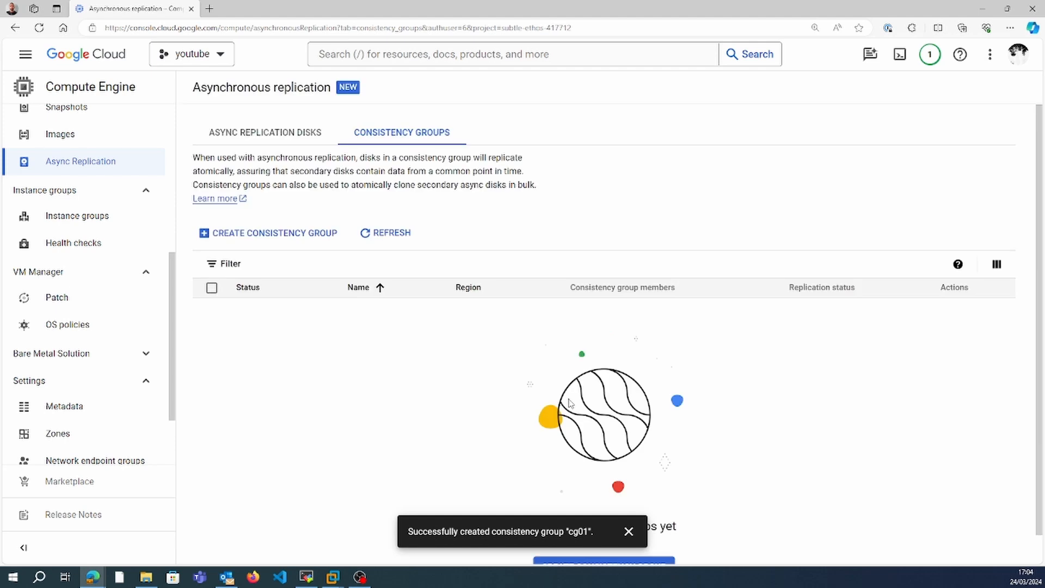
pyautogui.click(385, 233)
pyautogui.click(375, 234)
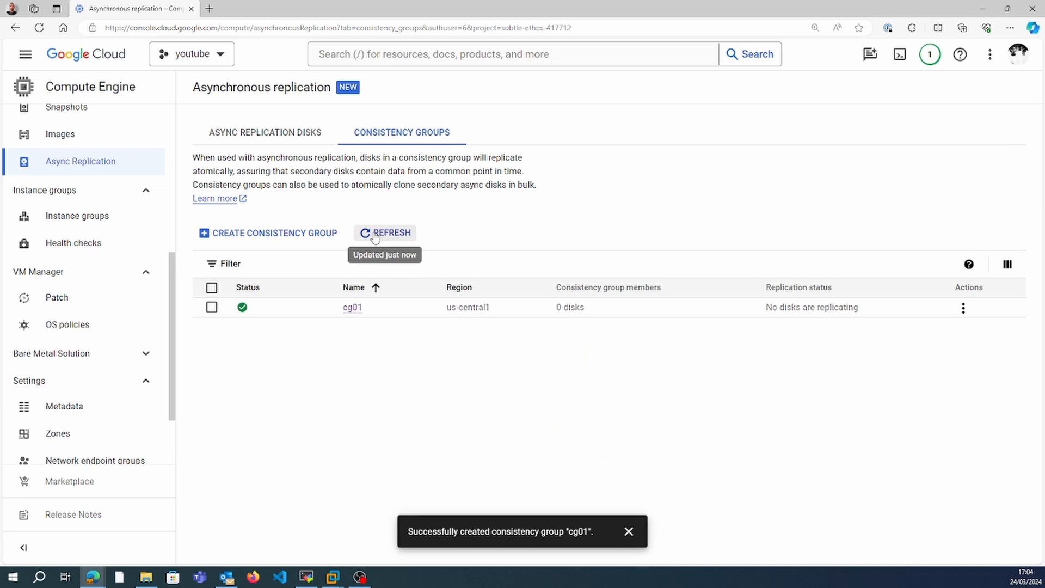
# Assign the 12 GB disk disk-1 to the consistency group cg01.
pyautogui.click(353, 309)
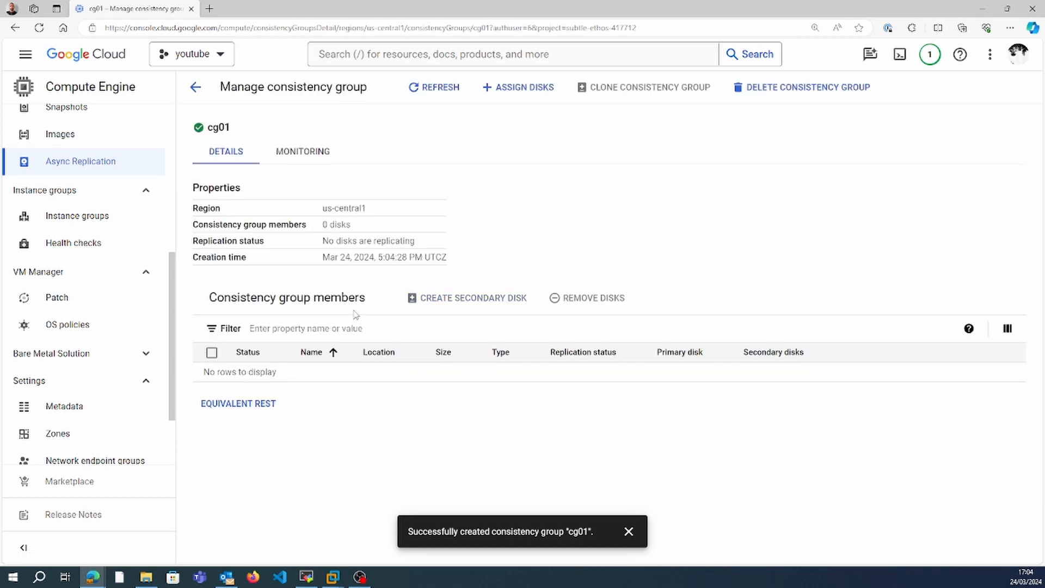
pyautogui.click(520, 91)
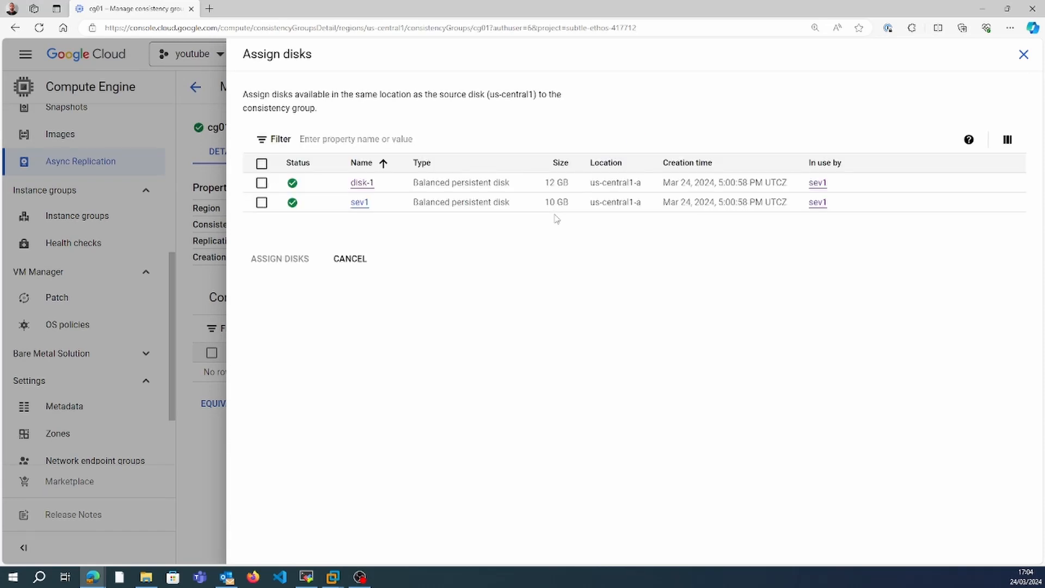
pyautogui.click(261, 182)
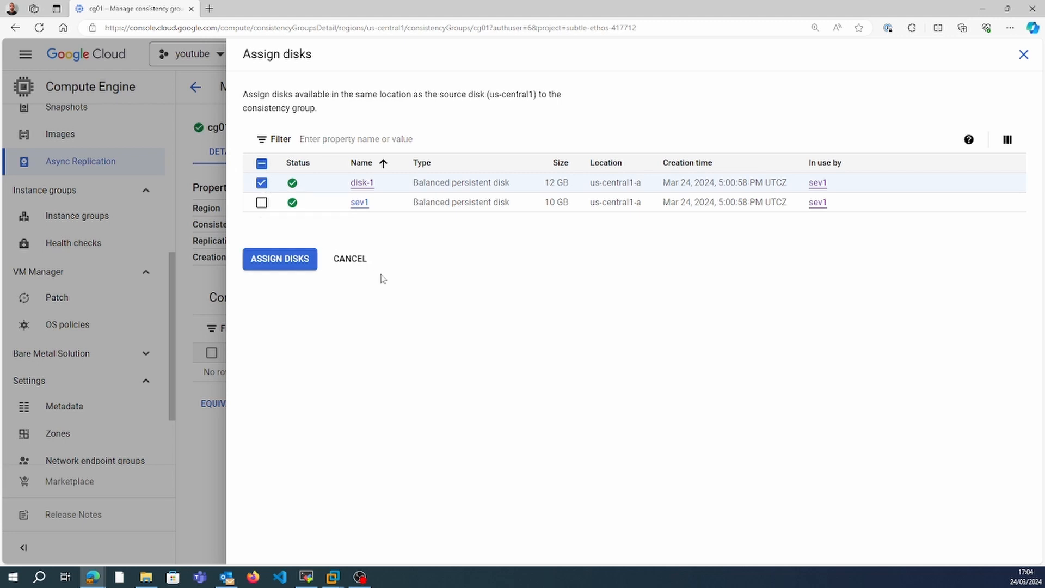
pyautogui.click(264, 260)
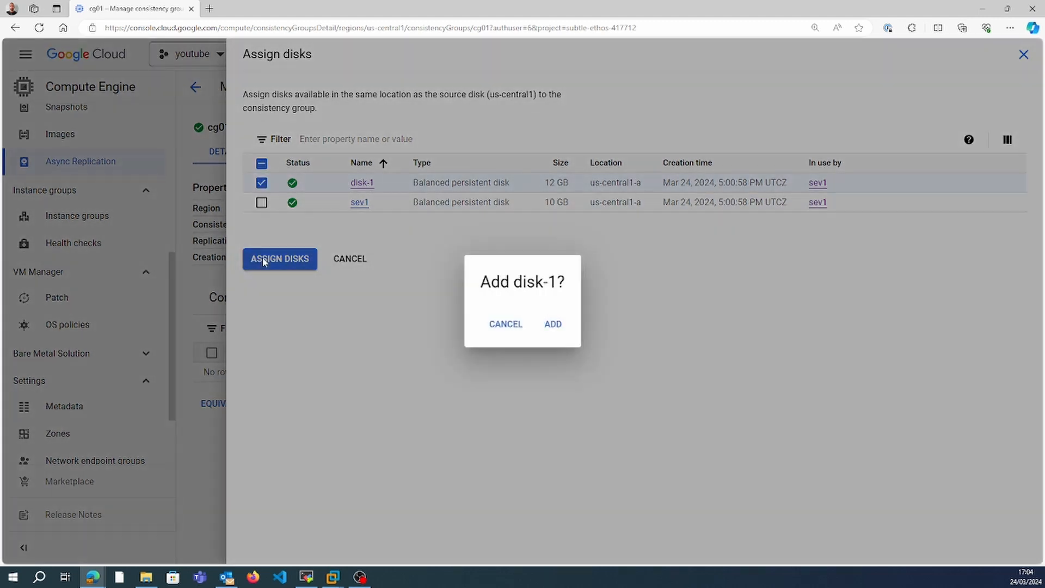
pyautogui.click(552, 324)
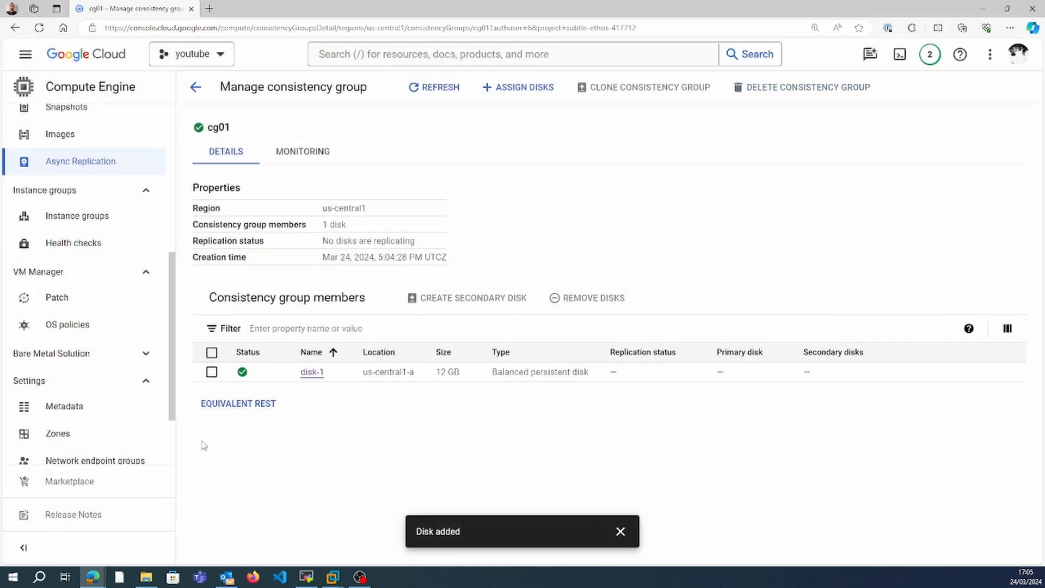
# Create a single-zone secondary disk named dr-disk-1 for disk-1 in region us-east1 (South Carolina), zone us-east1-b.
pyautogui.click(212, 352)
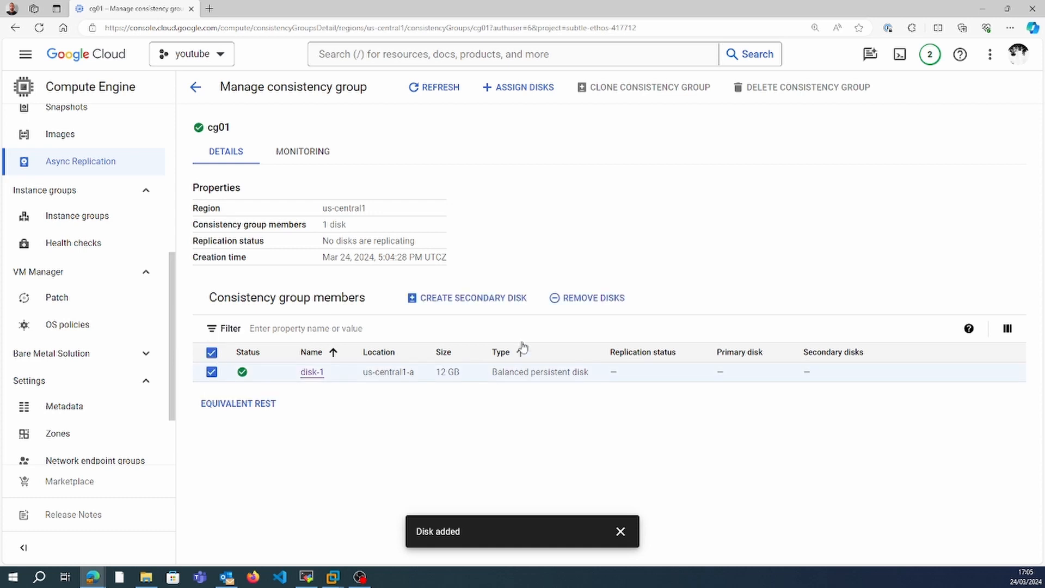
pyautogui.click(496, 304)
pyautogui.click(717, 107)
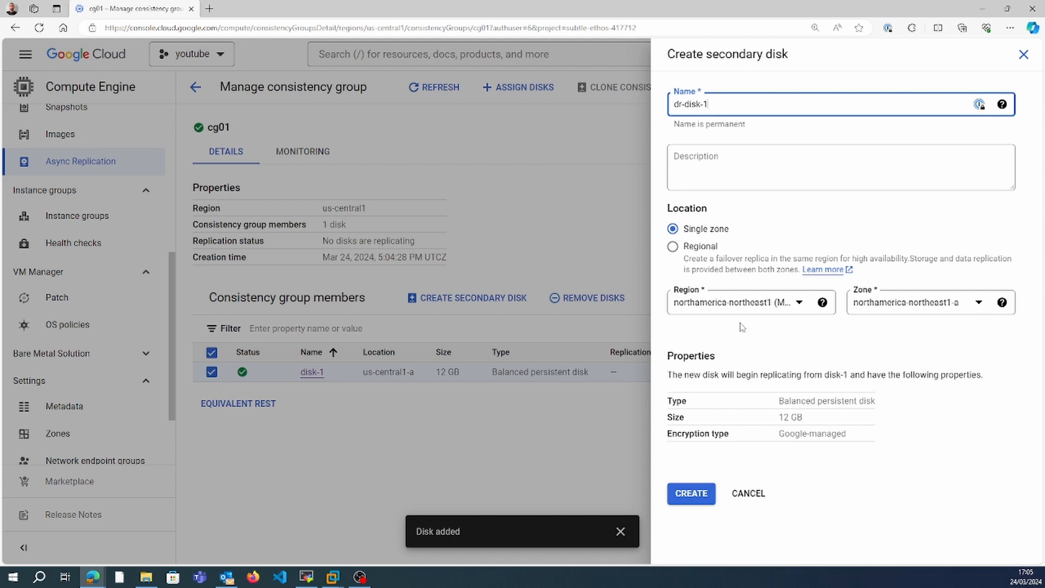
pyautogui.click(755, 309)
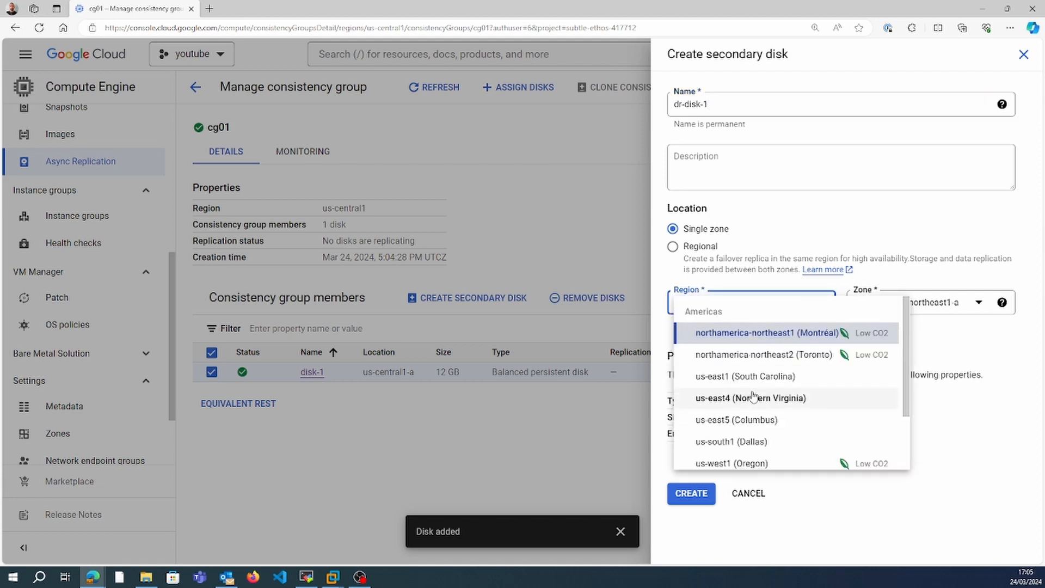
pyautogui.click(746, 376)
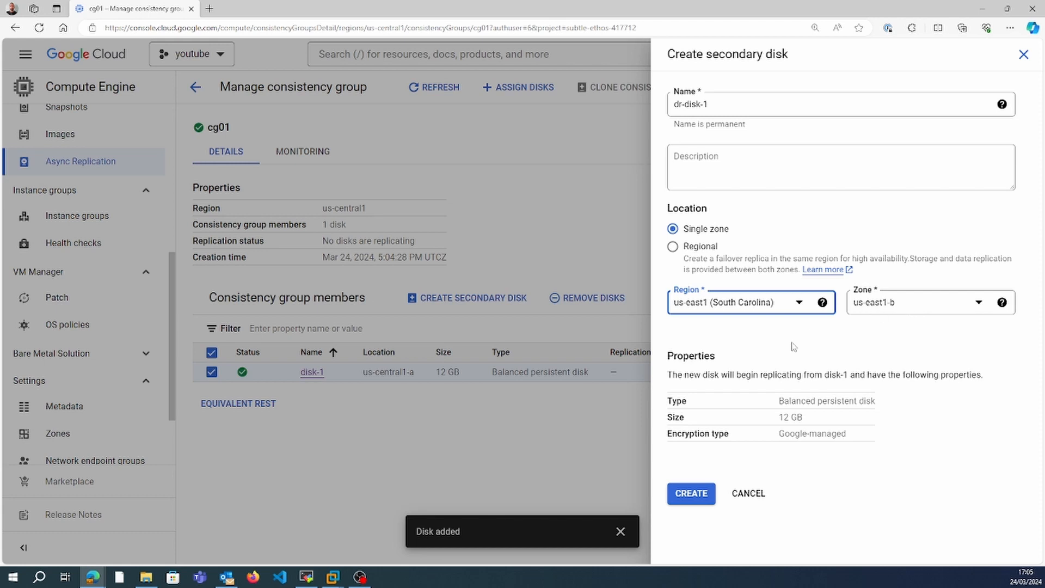
pyautogui.click(691, 493)
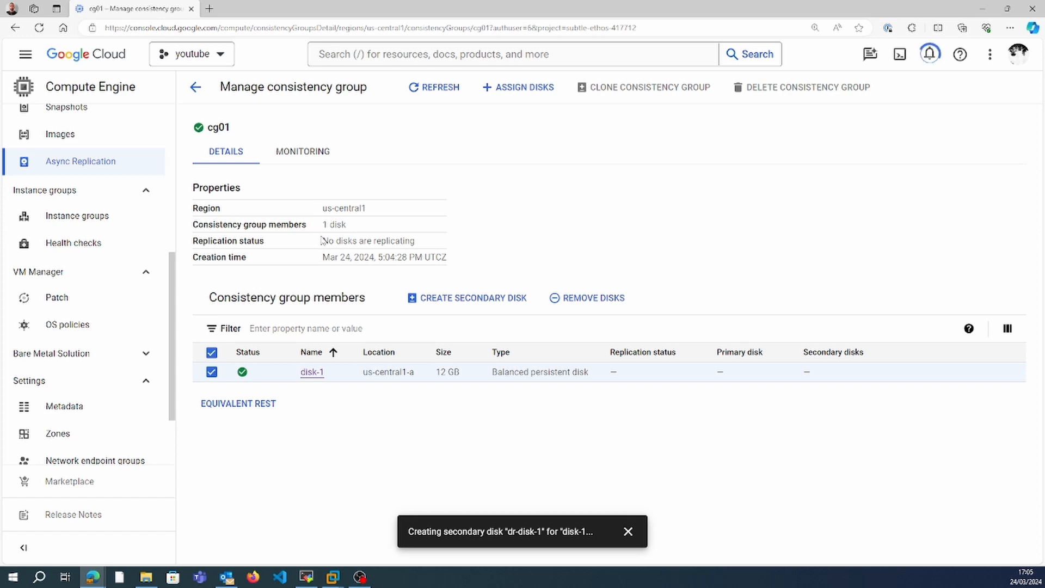
# Check the replication status of cg01 and review the primary and secondary disks among the async replication disks.
pyautogui.moveTo(321, 240); pyautogui.dragTo(432, 239)
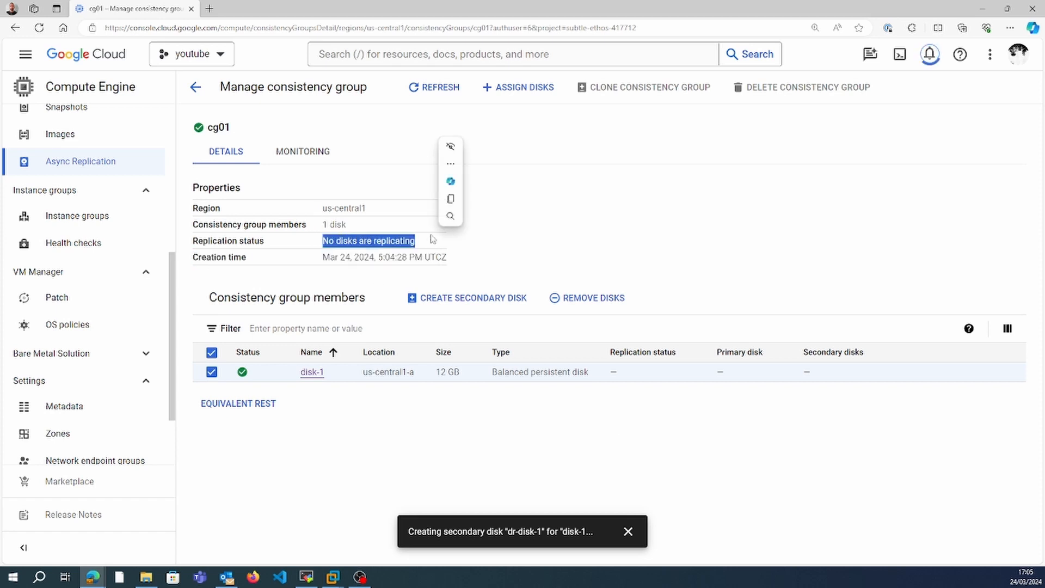
pyautogui.click(579, 253)
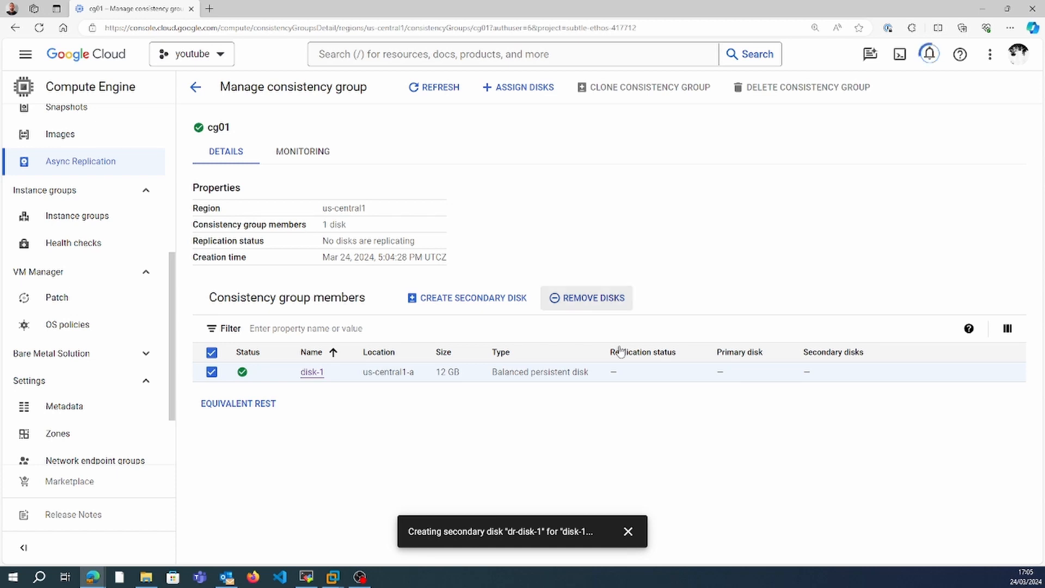
pyautogui.click(426, 92)
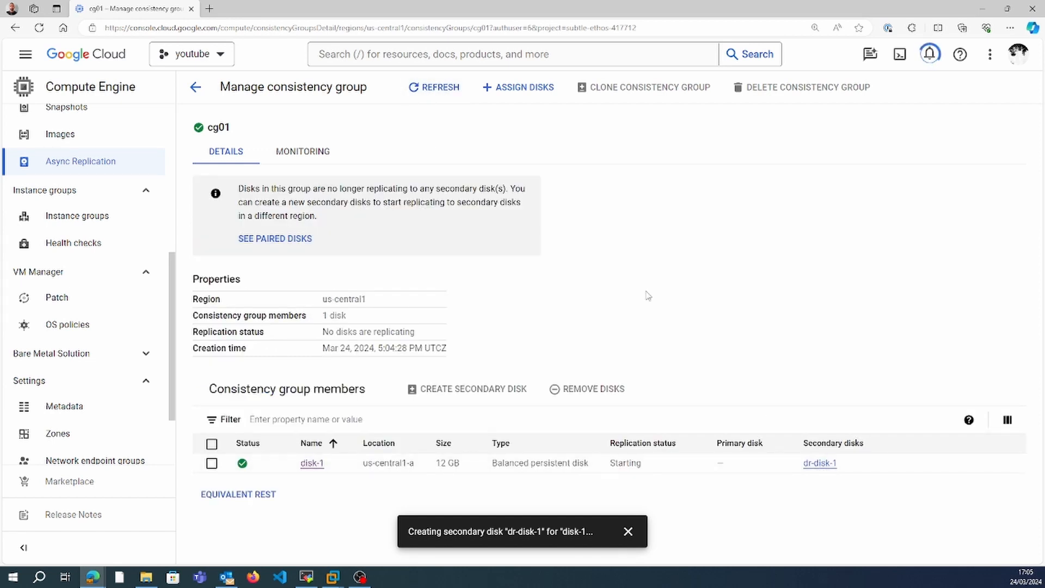
pyautogui.click(195, 87)
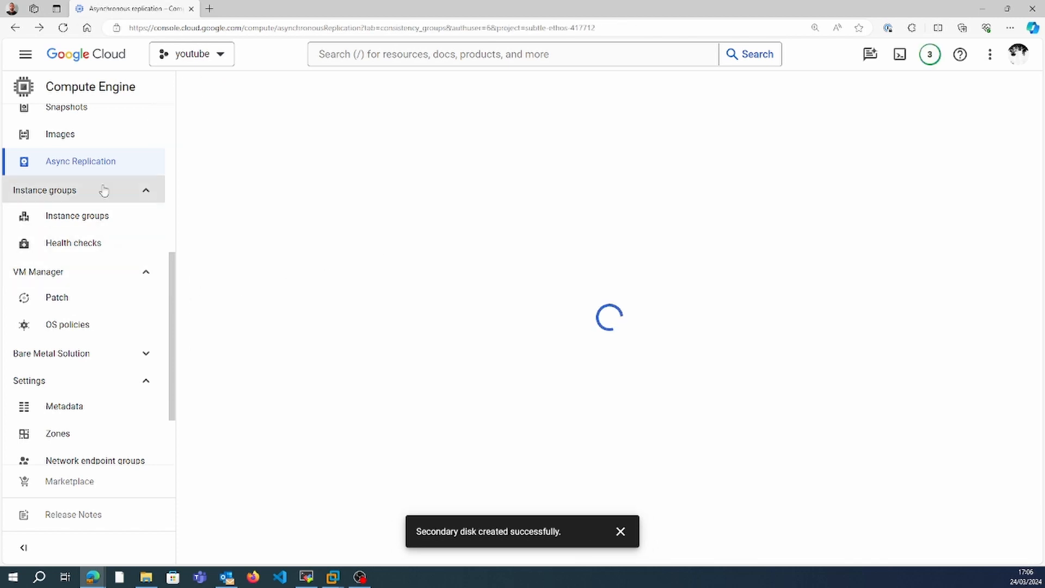
pyautogui.click(94, 168)
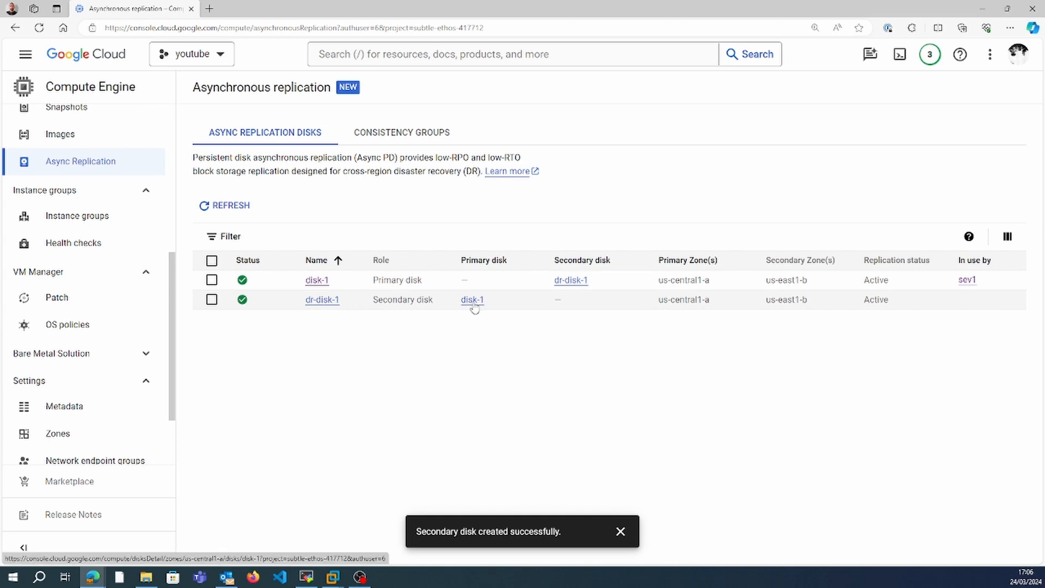
# Reopen the consistency group cg01, refresh its details and check whether its disks are replicating.
pyautogui.click(405, 140)
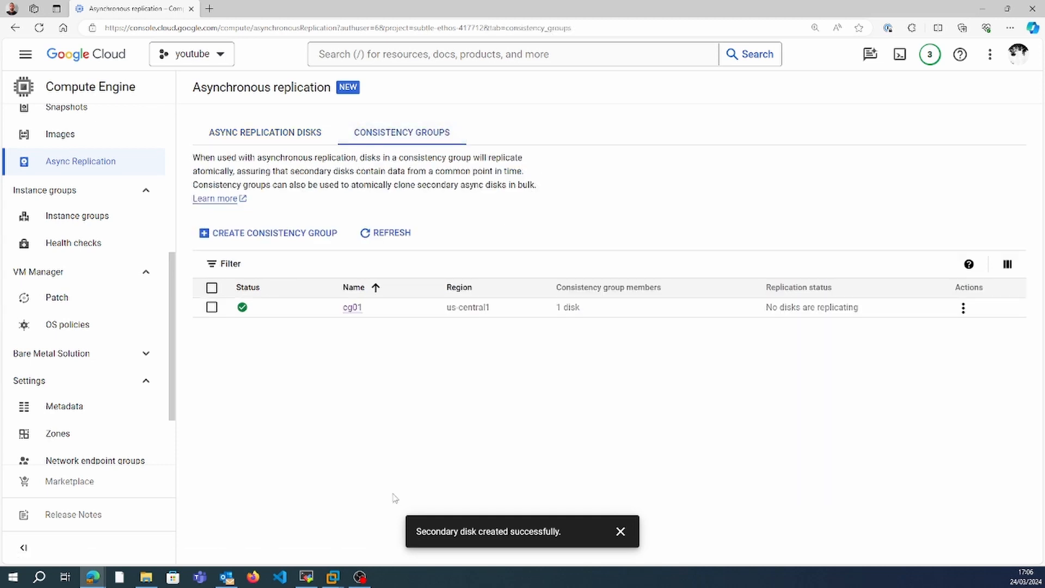
pyautogui.click(354, 309)
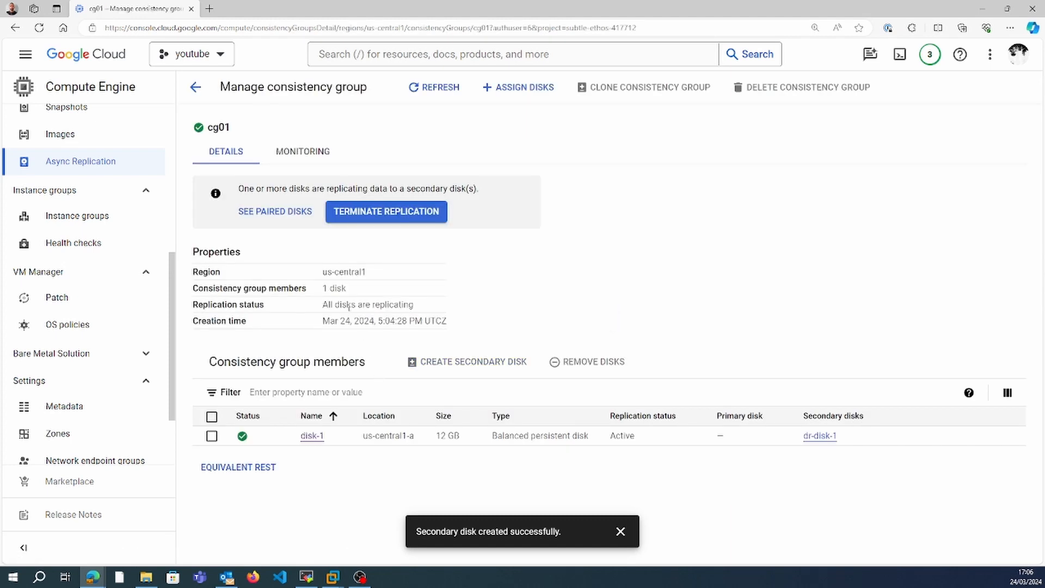
pyautogui.moveTo(318, 306); pyautogui.dragTo(442, 310)
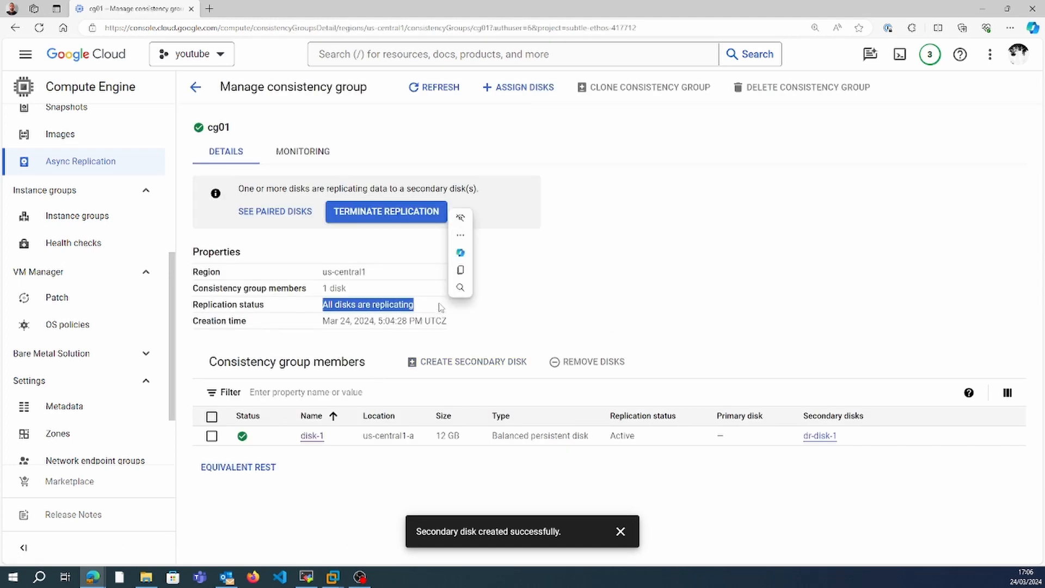
pyautogui.click(622, 319)
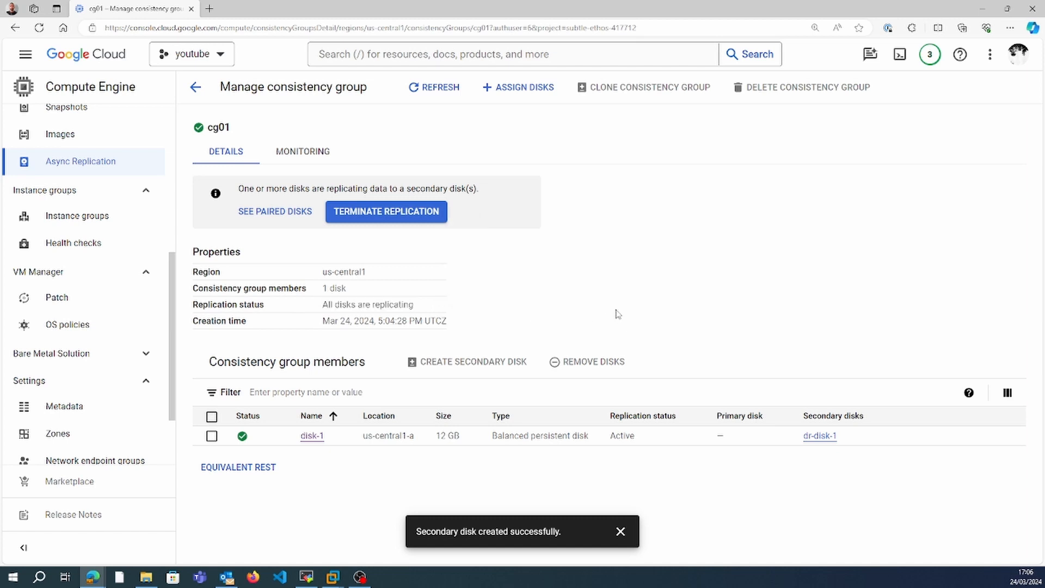
pyautogui.click(445, 95)
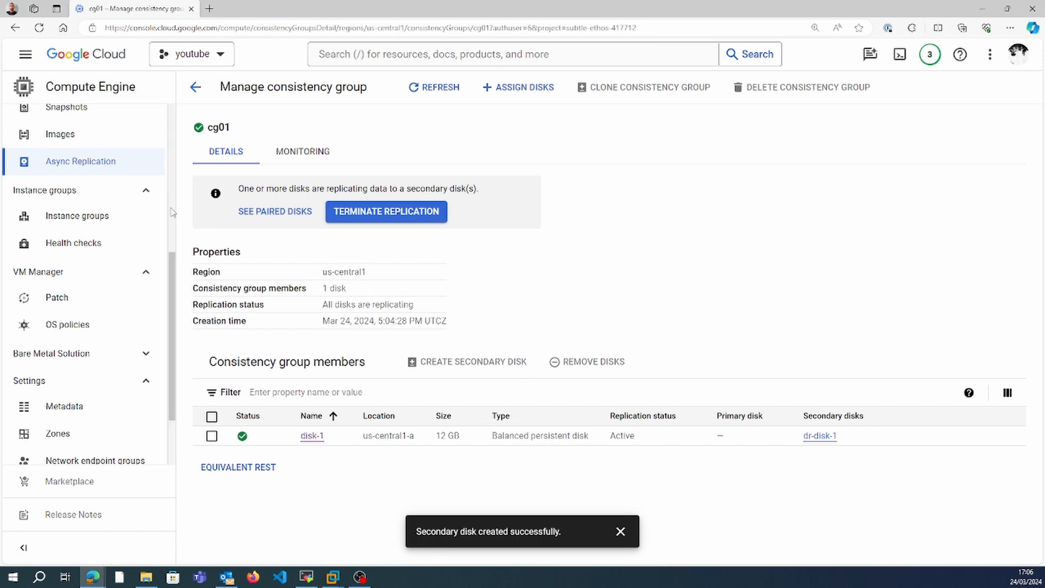
# Start a new VM instance named sev2 and set its region to us-east1 (South Carolina).
pyautogui.scroll(6, 172, 207)
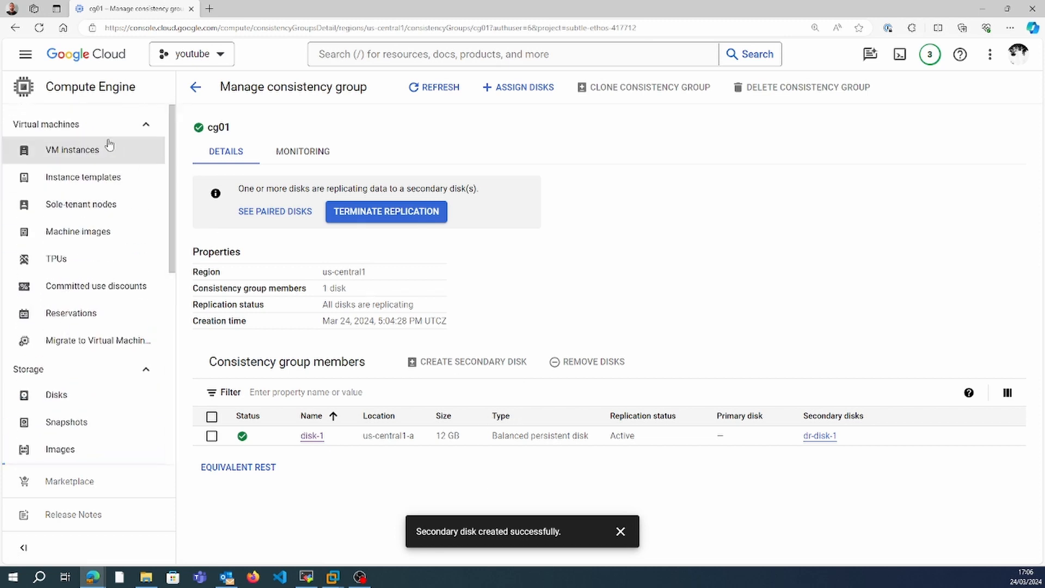
pyautogui.click(105, 151)
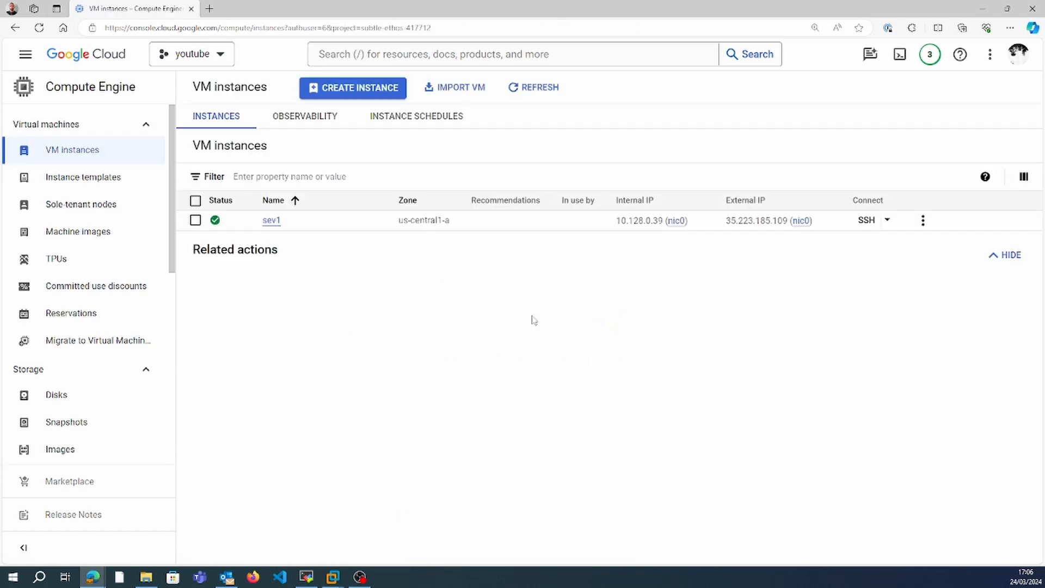
pyautogui.click(360, 87)
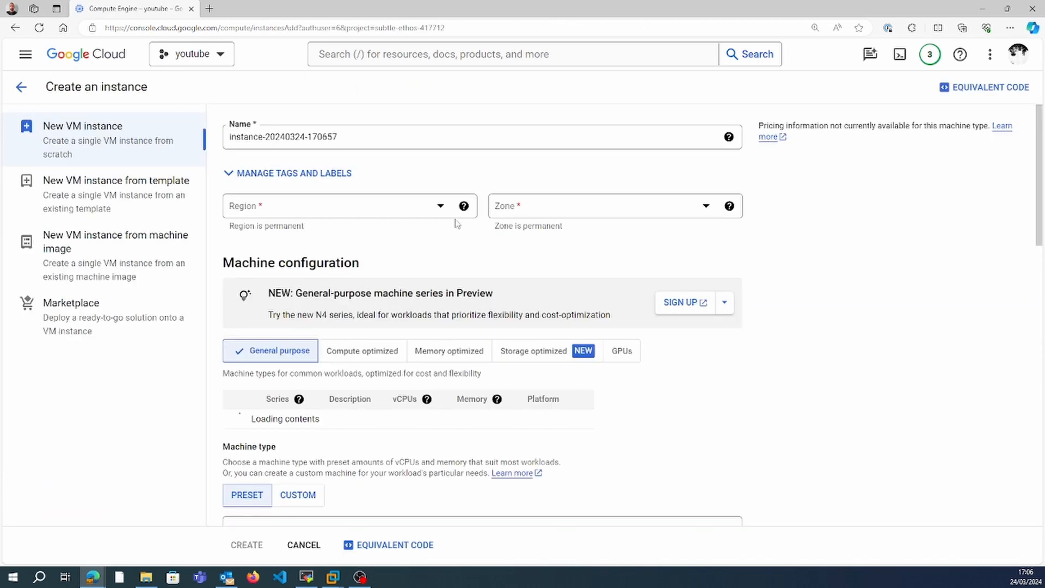
pyautogui.tripleClick(392, 132)
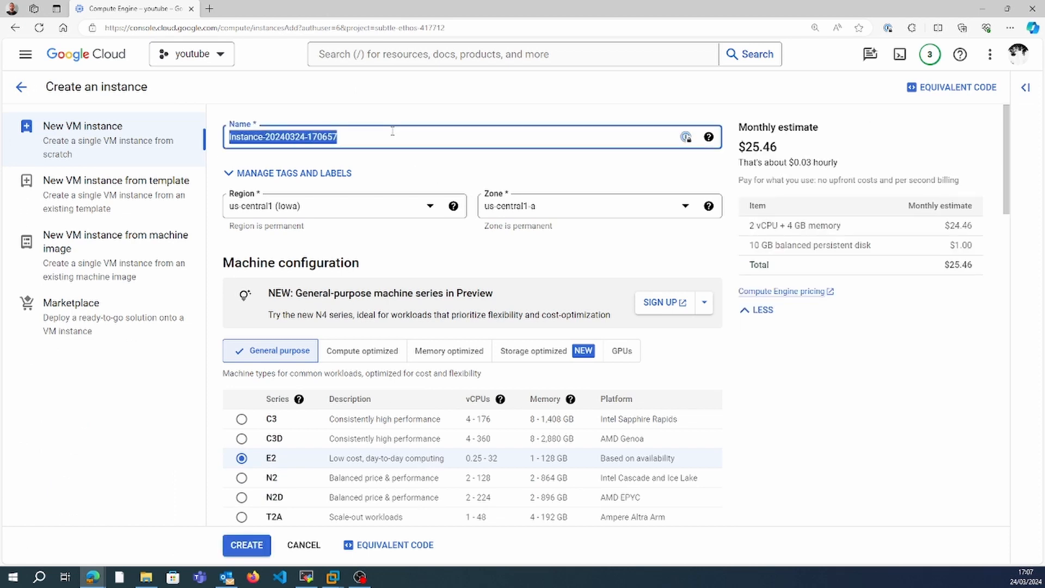
pyautogui.write('sev2')
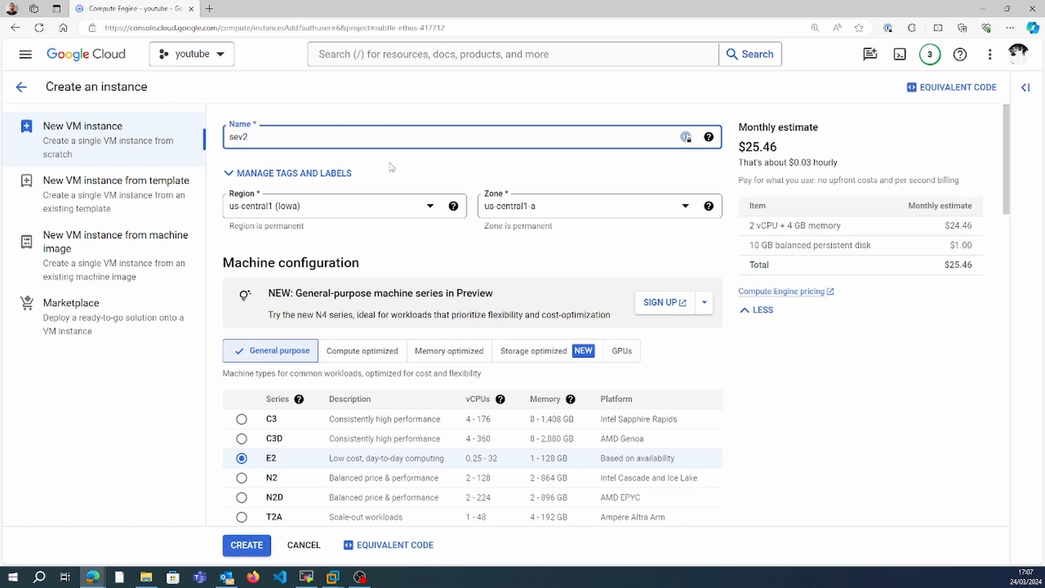
pyautogui.click(384, 194)
pyautogui.click(386, 217)
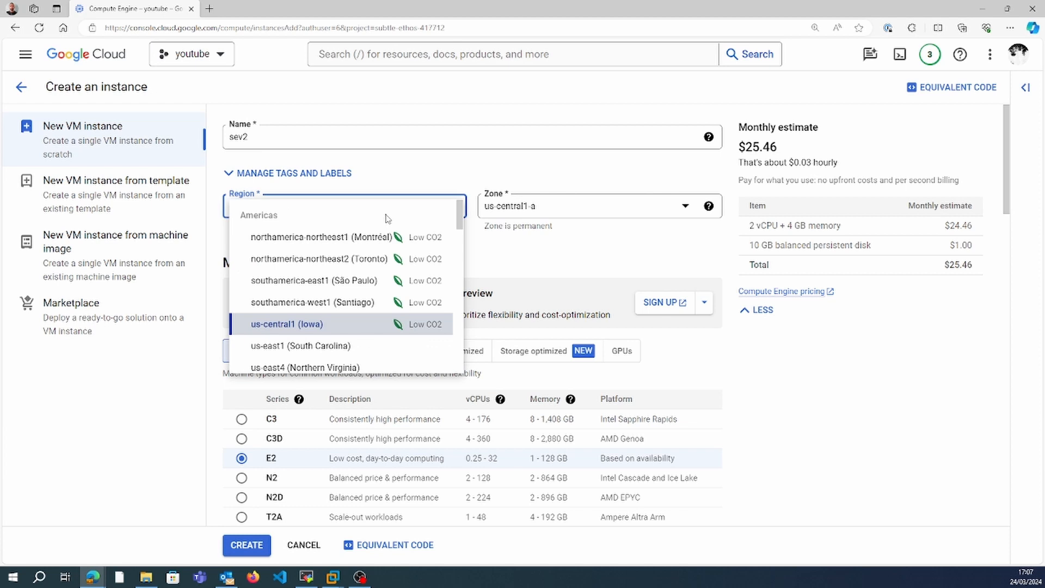
pyautogui.click(362, 343)
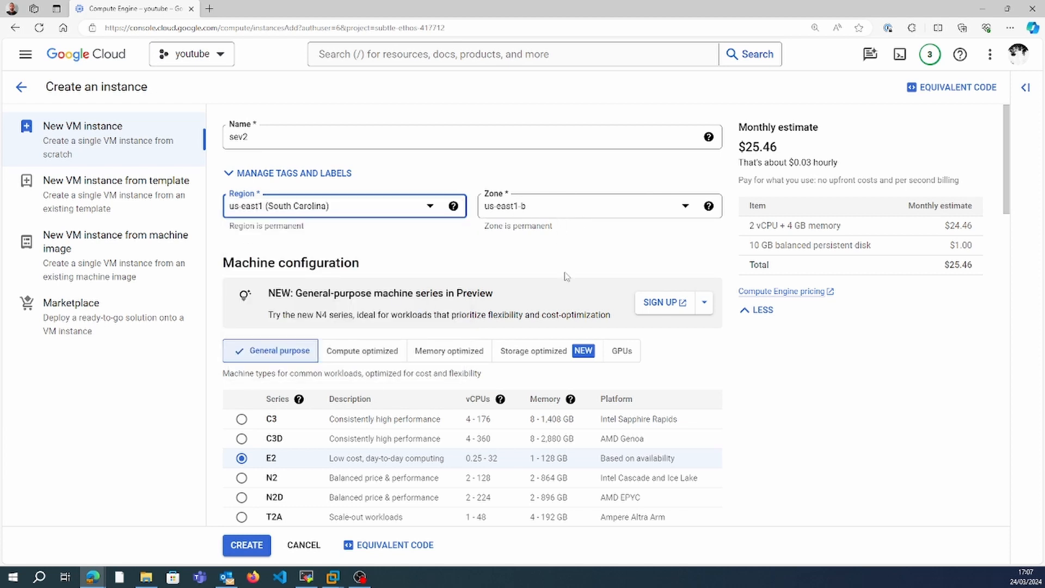
# Create the sev2 instance in us-east1-b with the remaining settings left at their defaults.
pyautogui.click(1007, 347)
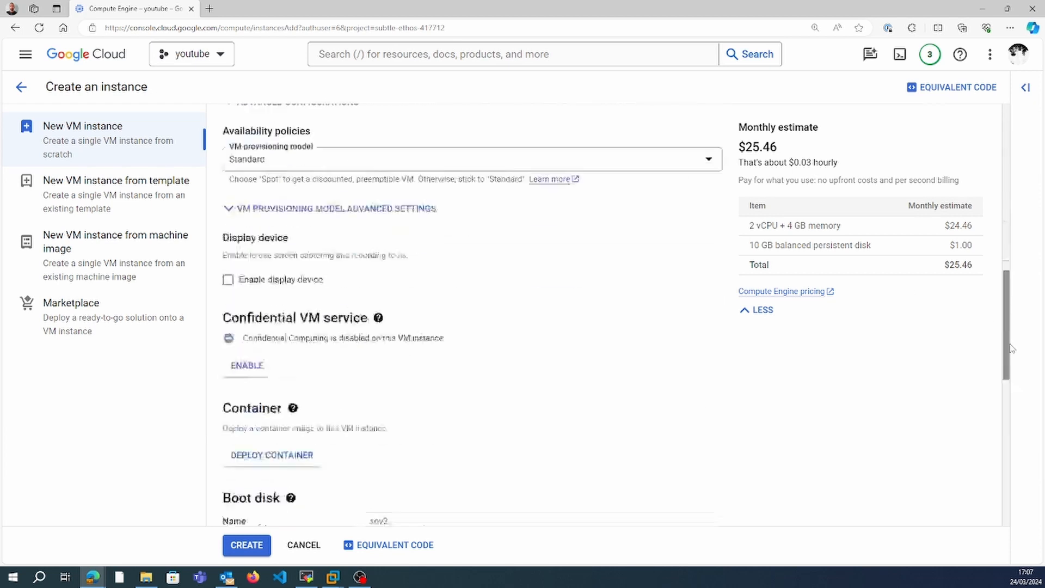
pyautogui.moveTo(1010, 348); pyautogui.dragTo(1020, 475)
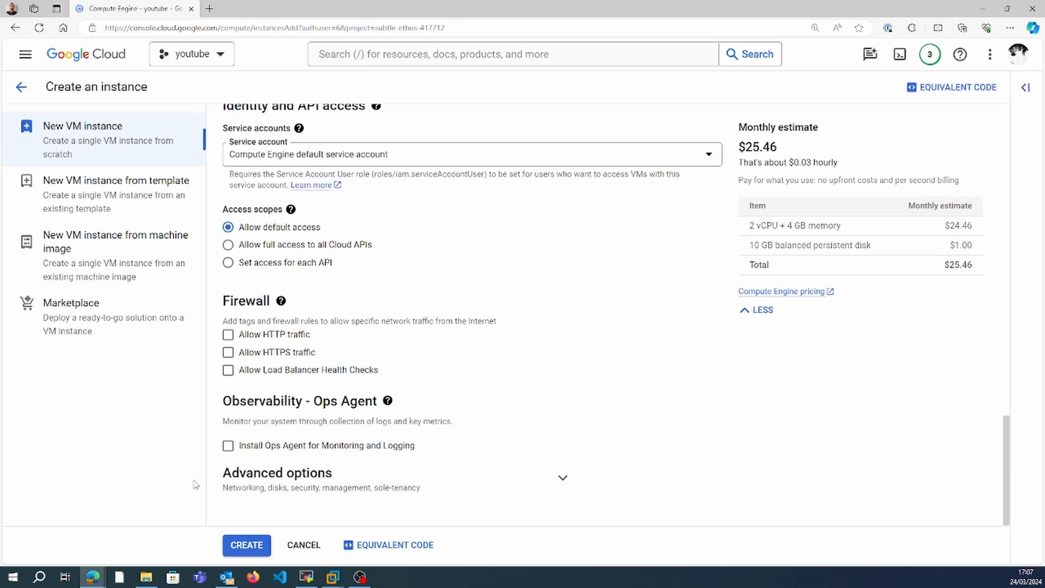
pyautogui.click(246, 545)
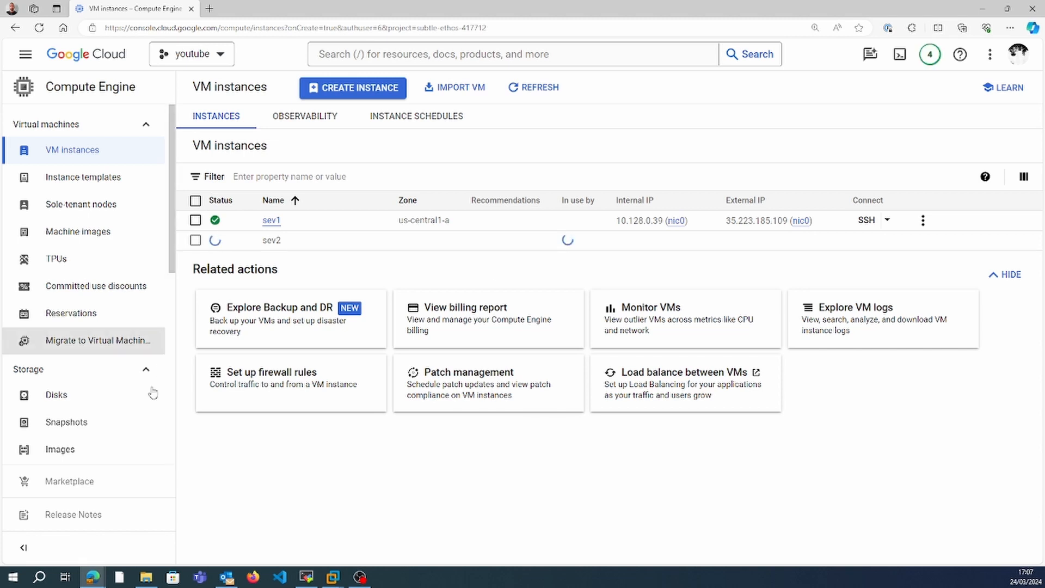
# Check the replication status of disk-1 and dr-disk-1, and review the properties of the consistency group cg01.
pyautogui.scroll(-5, 120, 174)
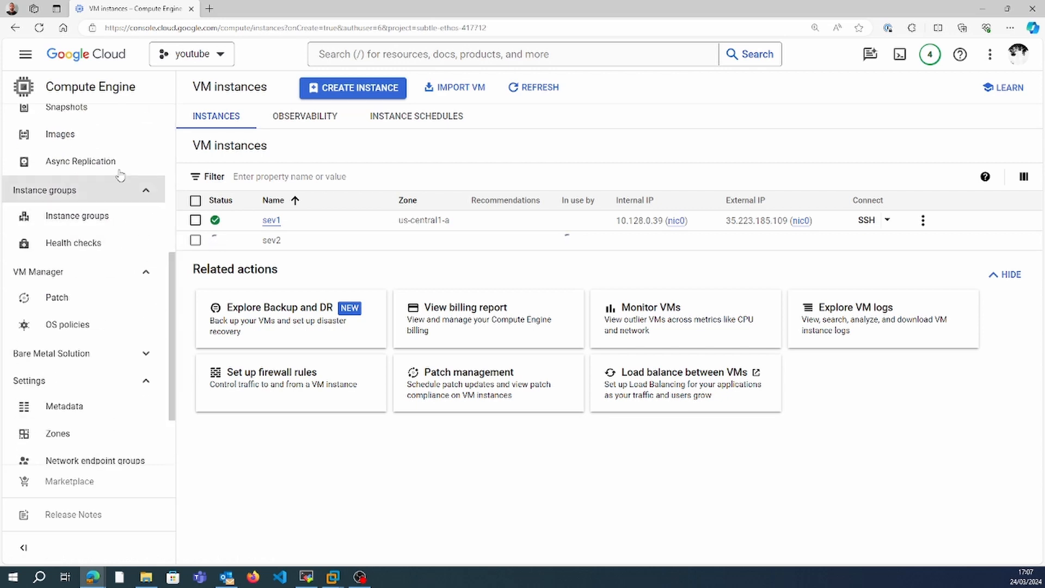
pyautogui.click(105, 163)
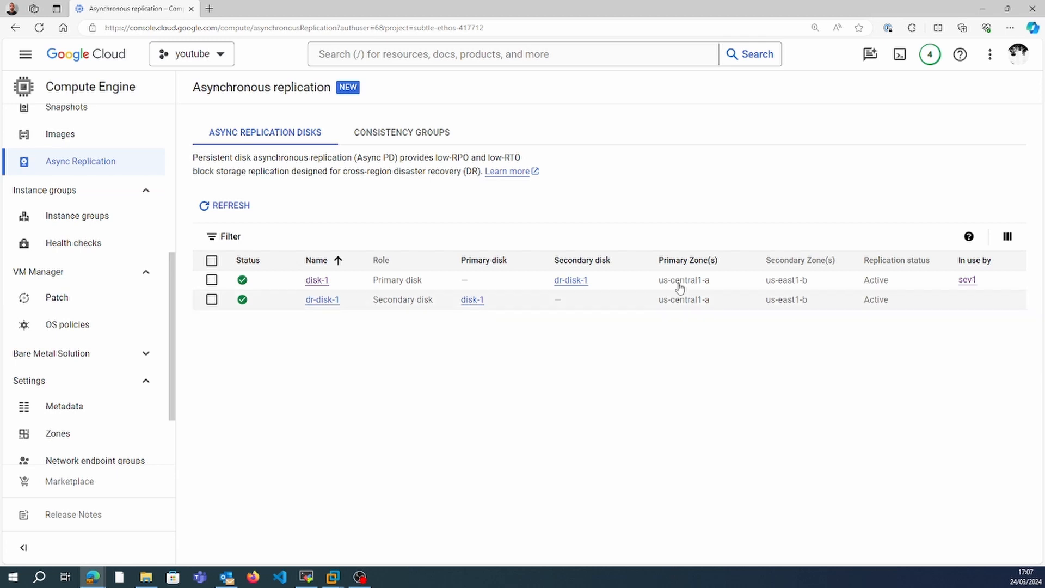
pyautogui.click(400, 133)
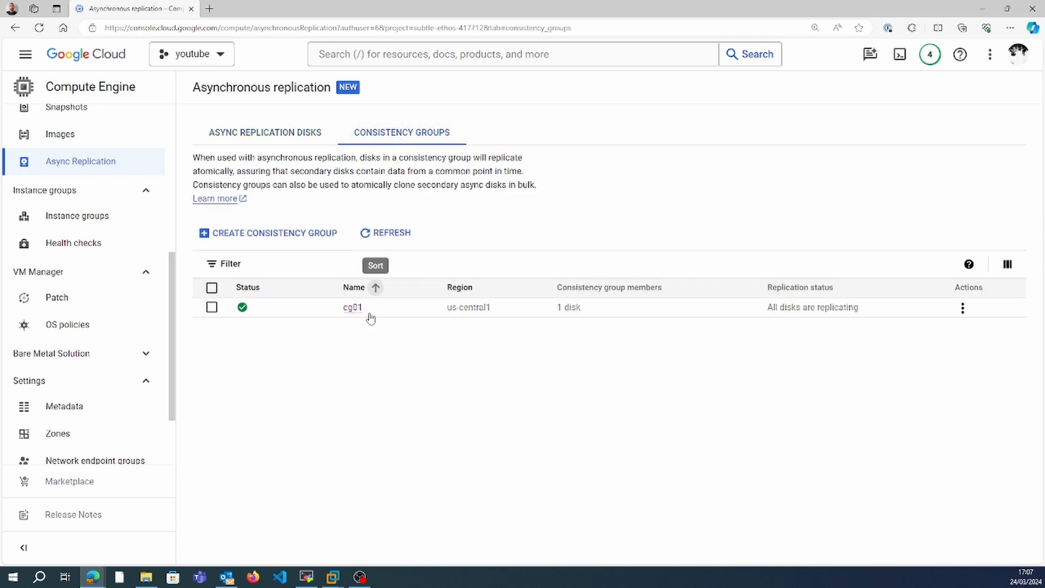
pyautogui.click(353, 308)
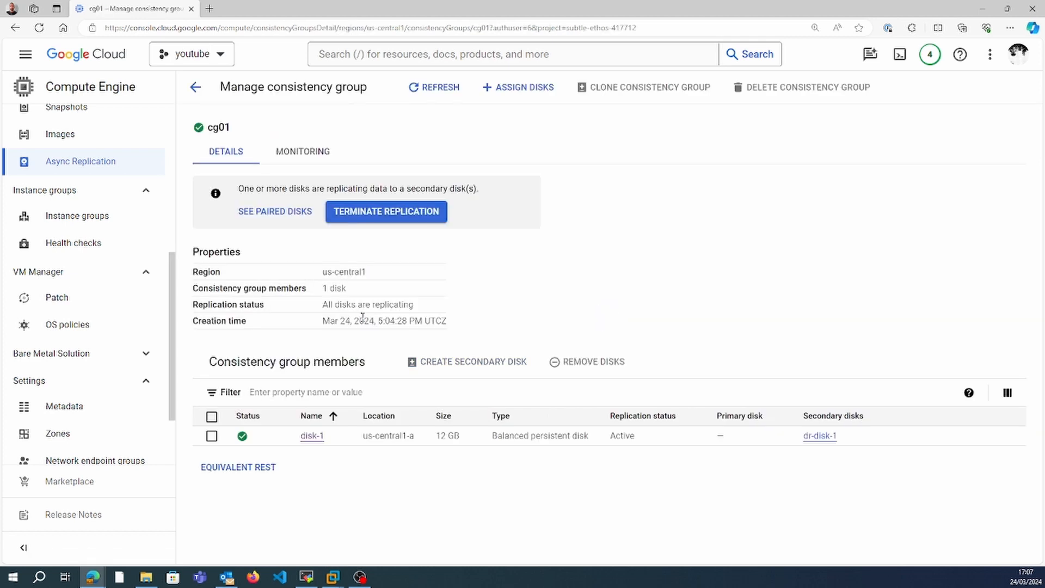
pyautogui.moveTo(414, 308); pyautogui.dragTo(322, 306)
pyautogui.click(570, 304)
pyautogui.scroll(5, 173, 144)
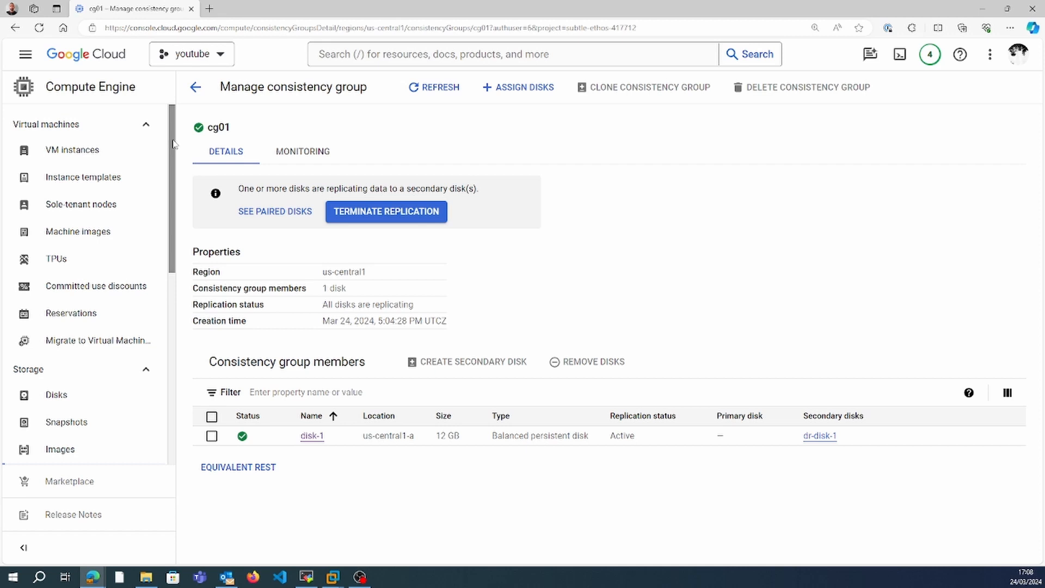
# Try to attach the existing disk dr-disk-1 to VM instance sev2, and leave the instance's editing form.
pyautogui.click(112, 149)
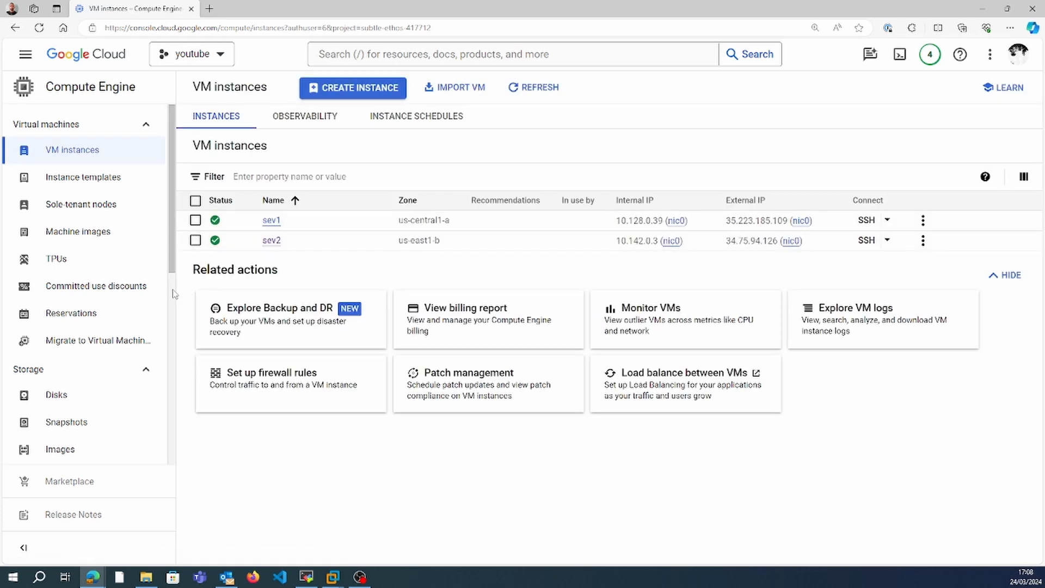
pyautogui.scroll(-6, 169, 262)
pyautogui.scroll(2, 169, 261)
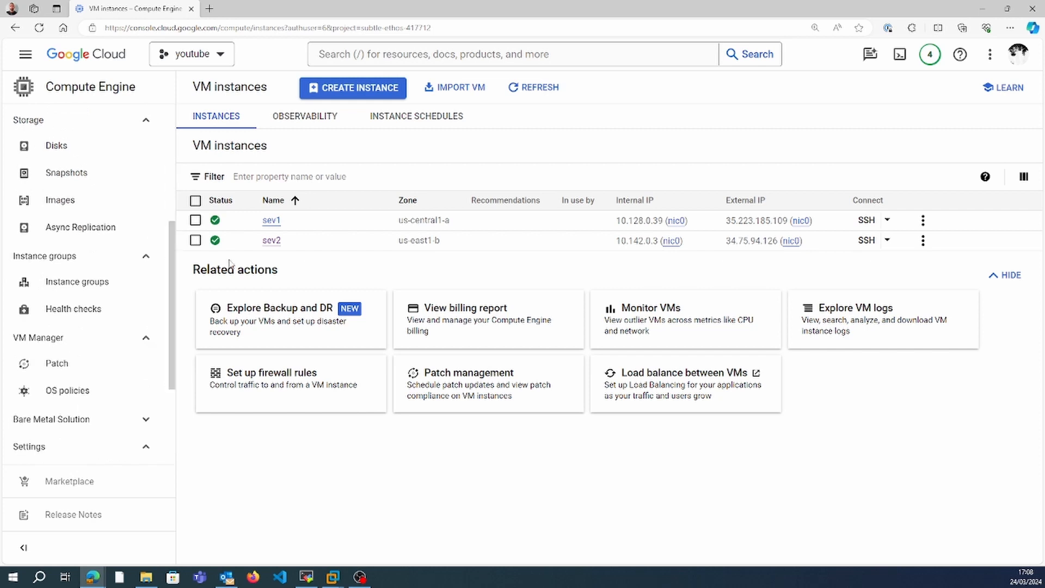
pyautogui.click(271, 241)
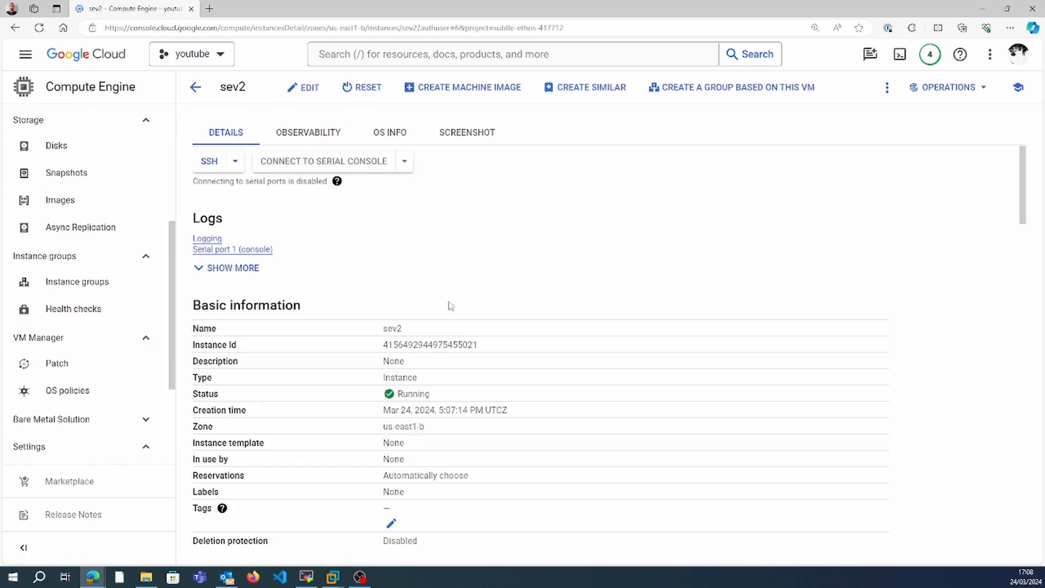
pyautogui.click(306, 91)
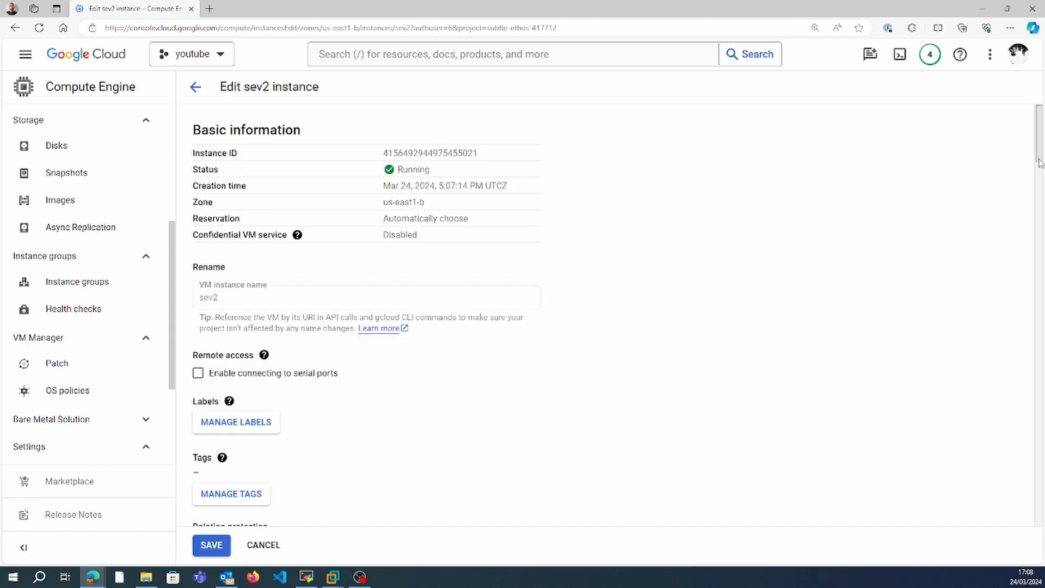
pyautogui.moveTo(1039, 162); pyautogui.dragTo(1040, 353)
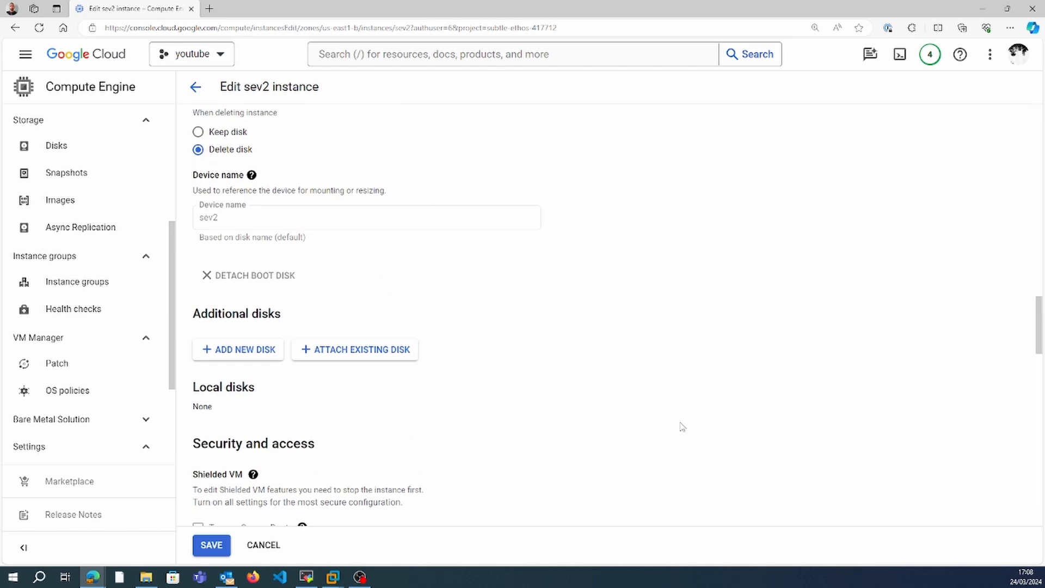
pyautogui.click(351, 349)
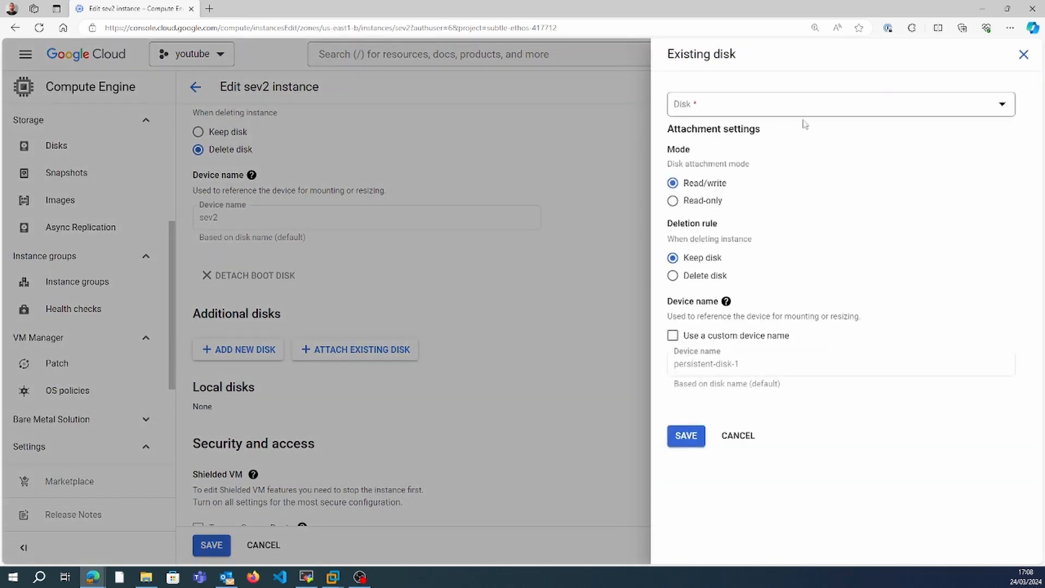
pyautogui.click(869, 105)
pyautogui.click(803, 177)
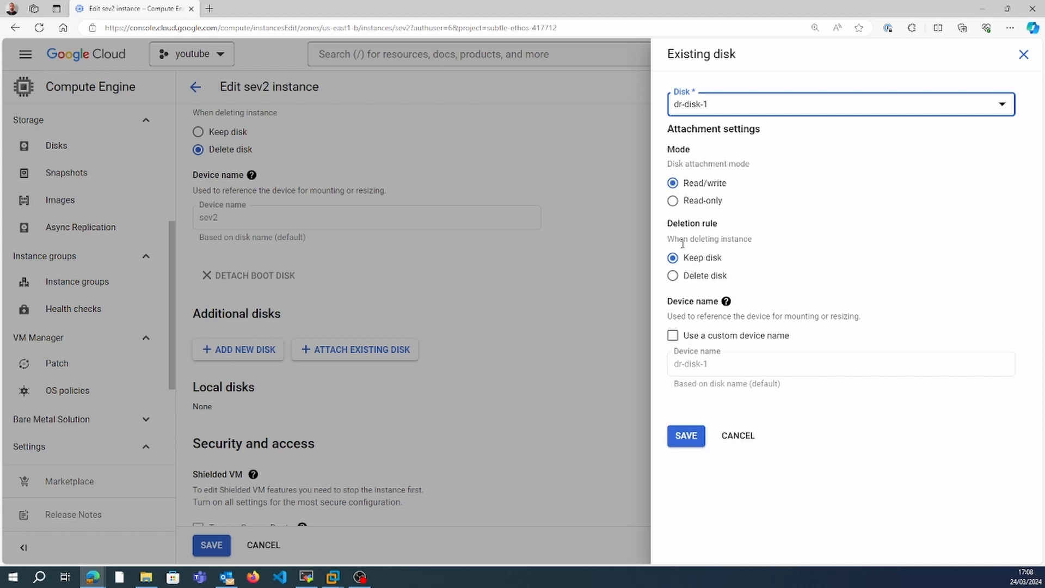
pyautogui.click(686, 435)
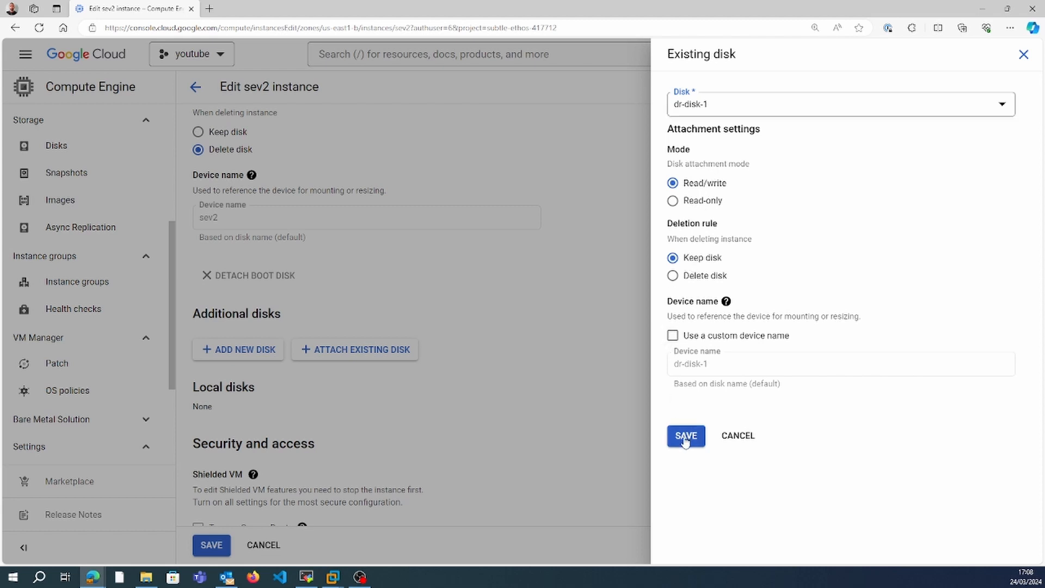
pyautogui.click(211, 544)
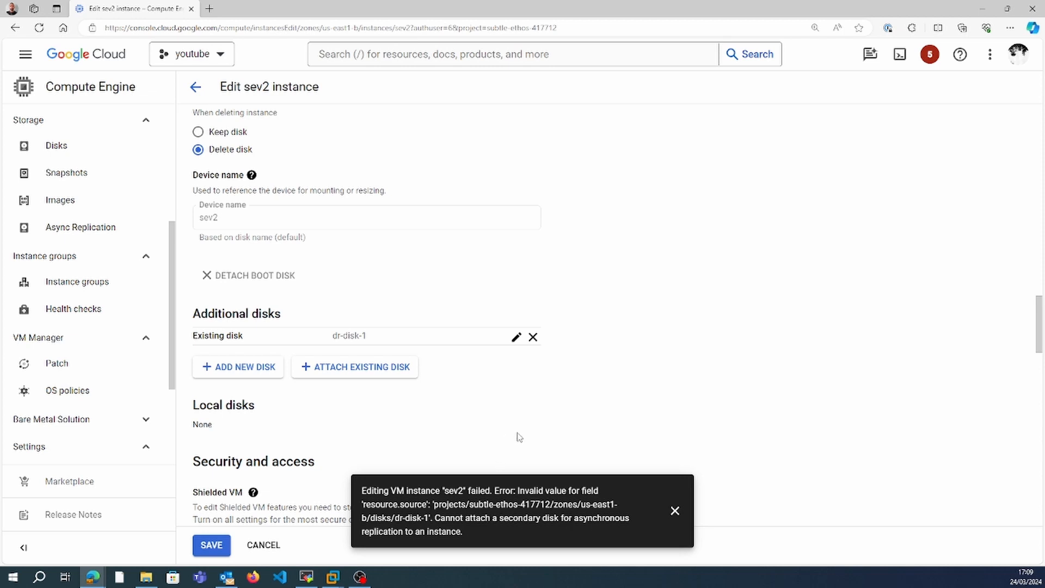
pyautogui.click(675, 510)
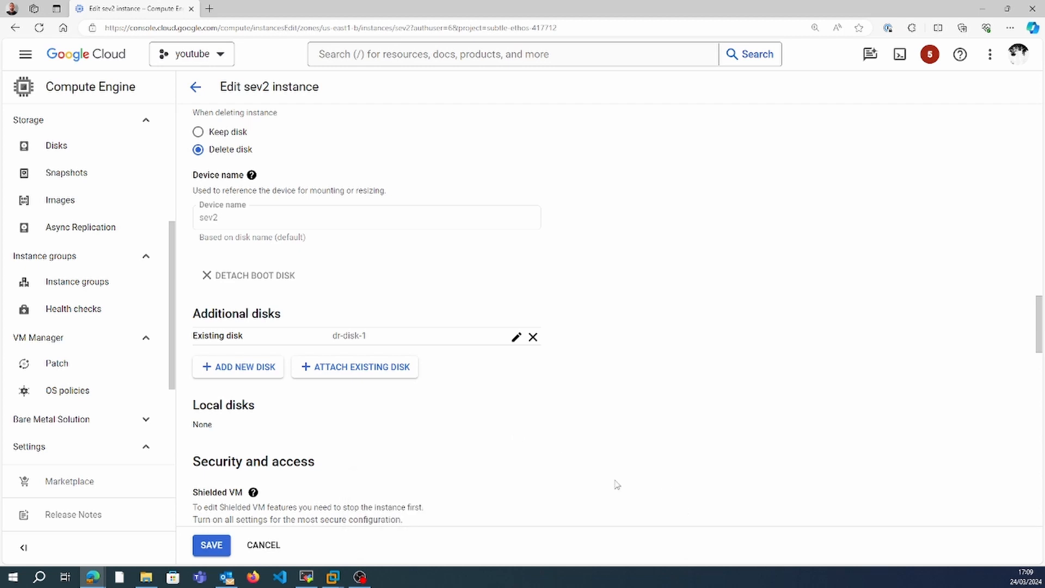
pyautogui.click(277, 544)
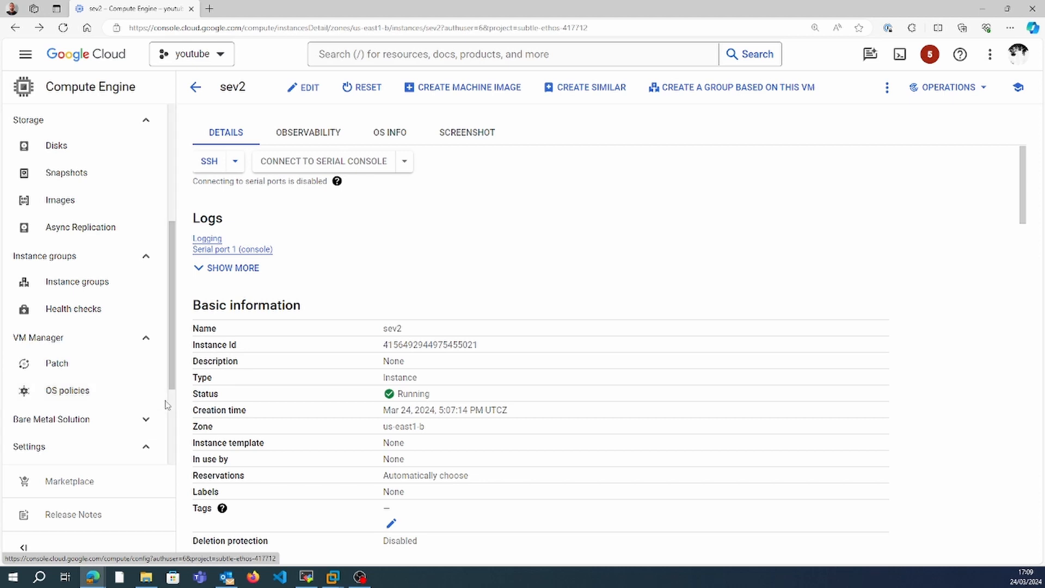
# Look into the consistency group cg01 and return to the list of async replication disks.
pyautogui.scroll(-3, 168, 405)
pyautogui.scroll(5, 168, 283)
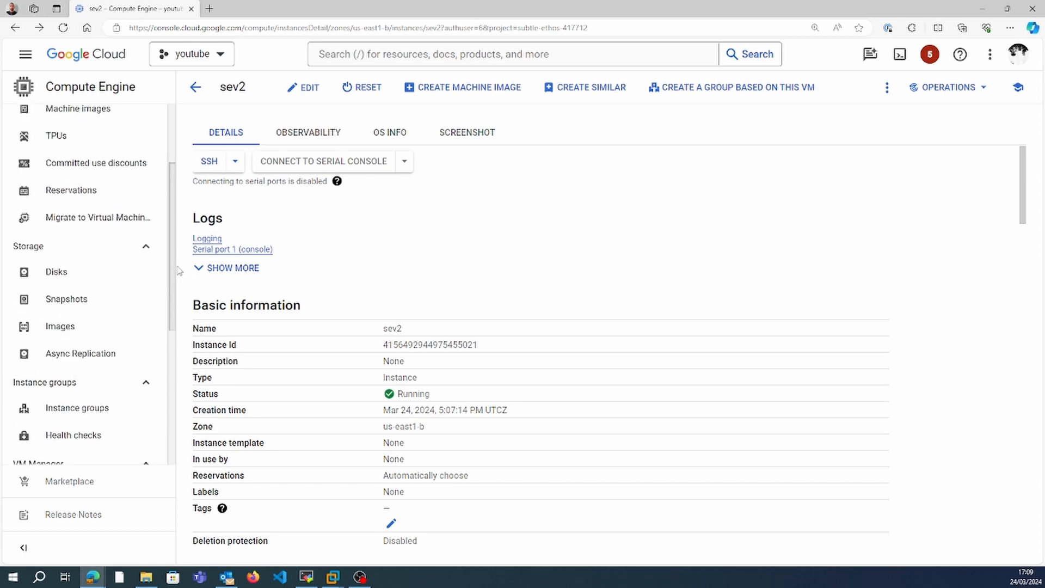
pyautogui.moveTo(178, 266); pyautogui.dragTo(181, 269)
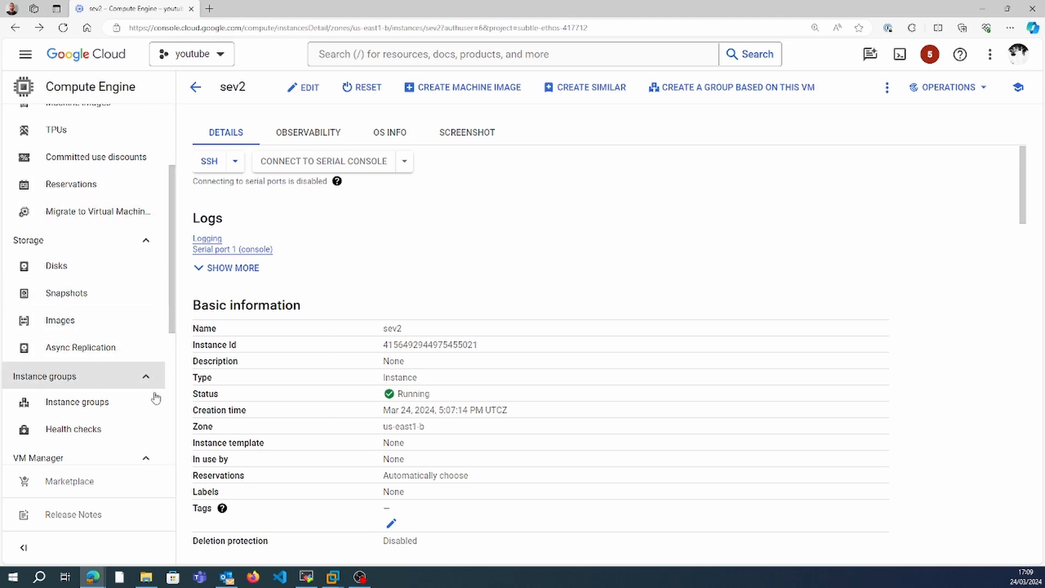
pyautogui.click(113, 348)
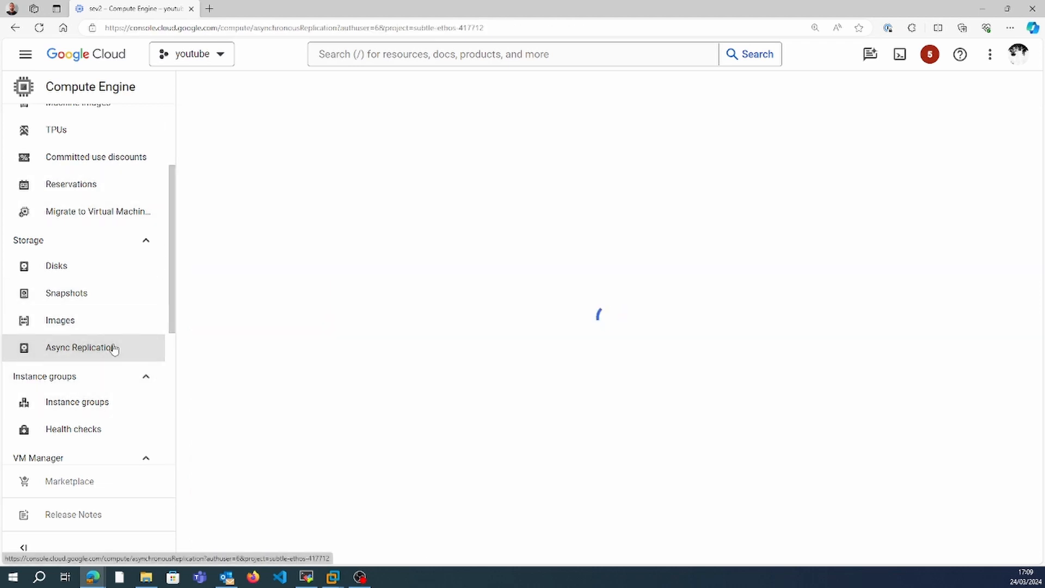
pyautogui.click(402, 132)
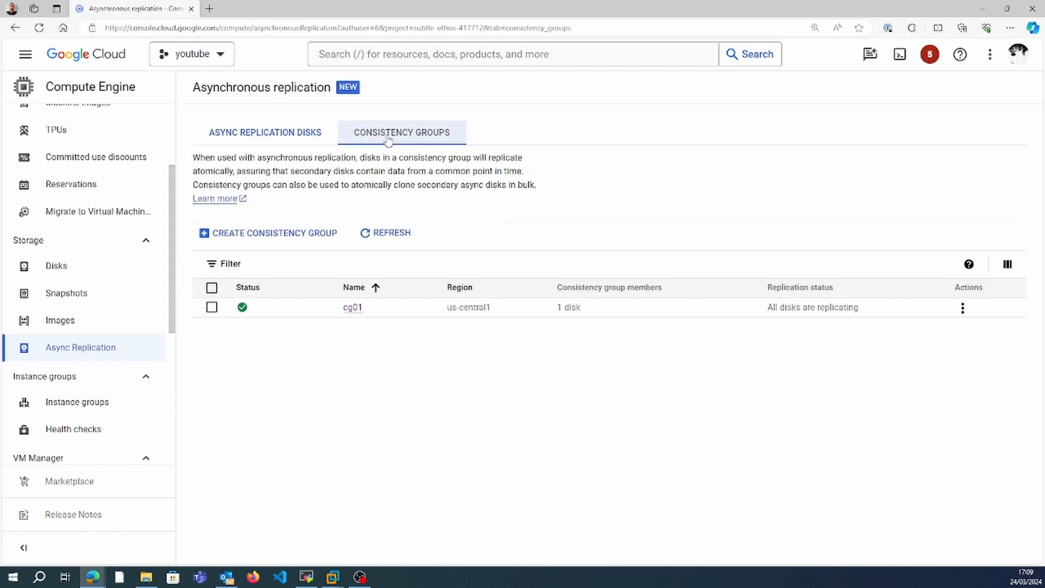
pyautogui.click(353, 307)
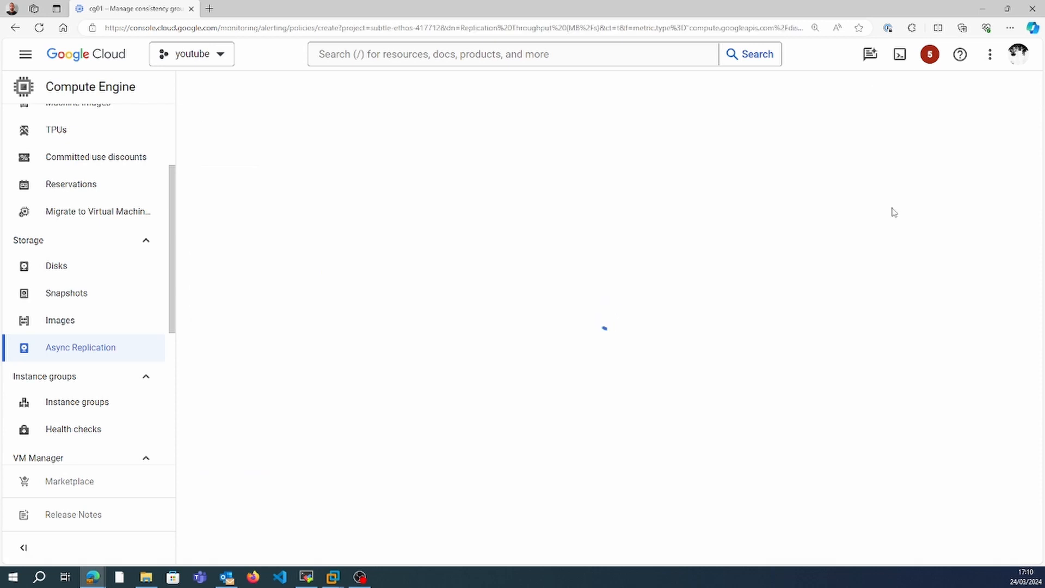
pyautogui.click(19, 87)
pyautogui.click(292, 219)
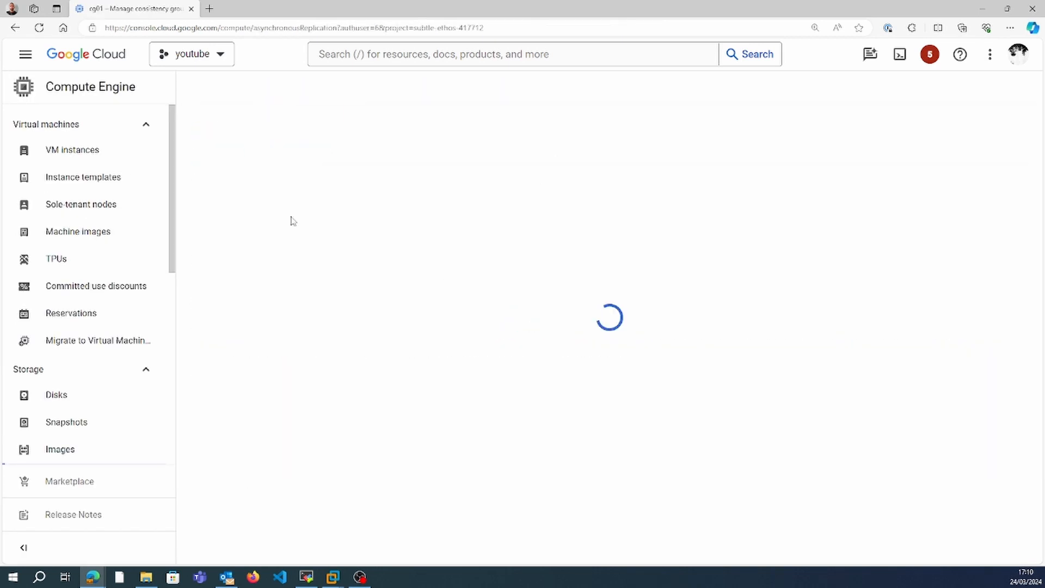
# Refresh the async replication disks and examine the replication status of disk-1 and dr-disk-1.
pyautogui.click(212, 299)
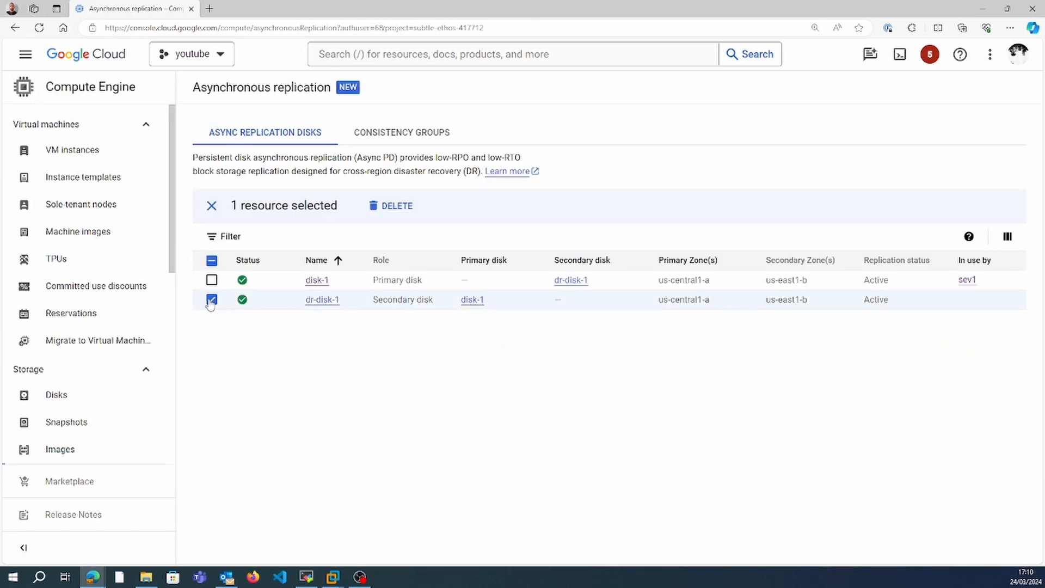
pyautogui.click(211, 261)
pyautogui.click(211, 261)
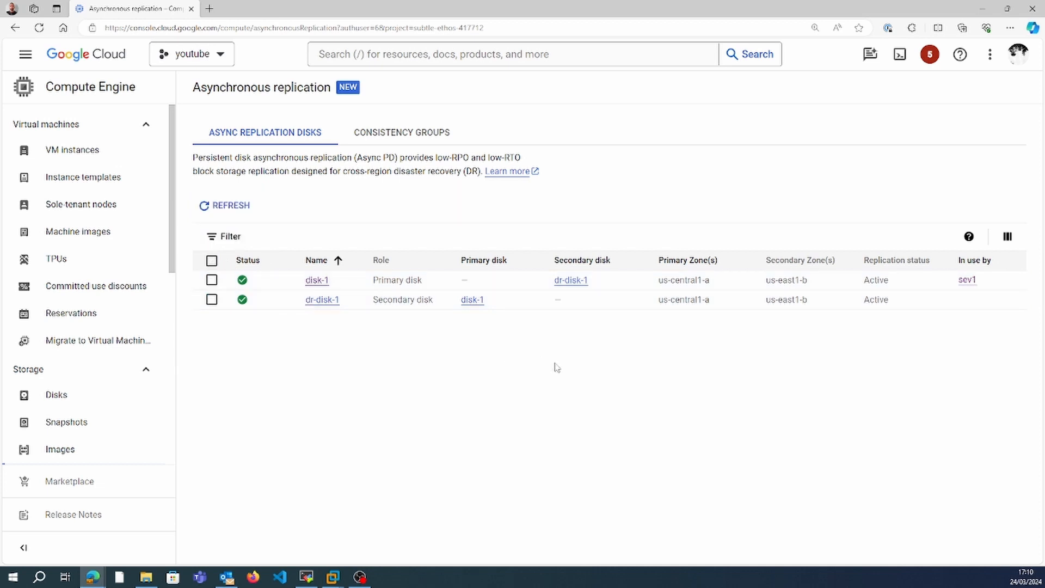
pyautogui.click(392, 135)
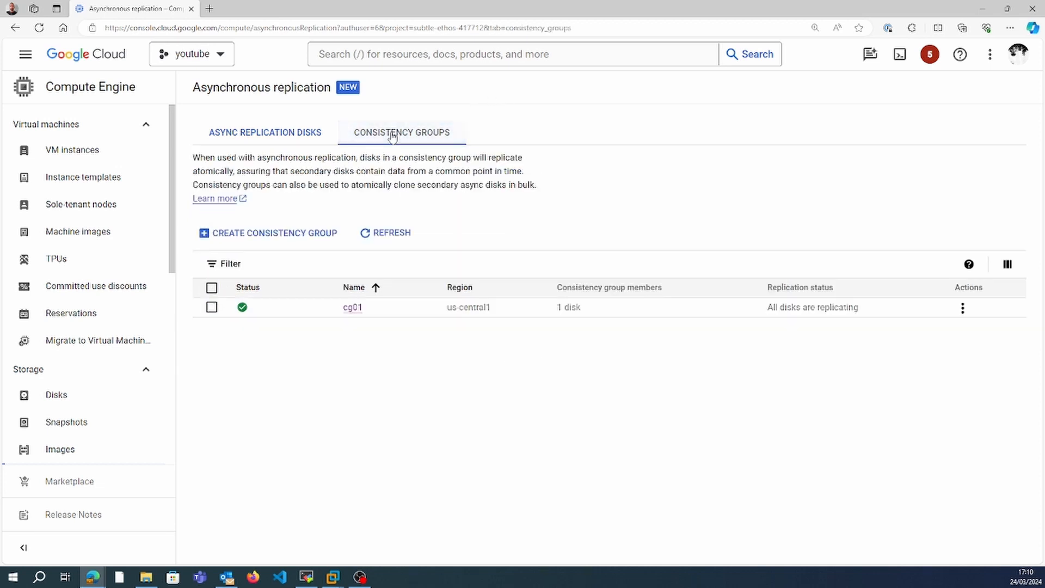
pyautogui.click(277, 139)
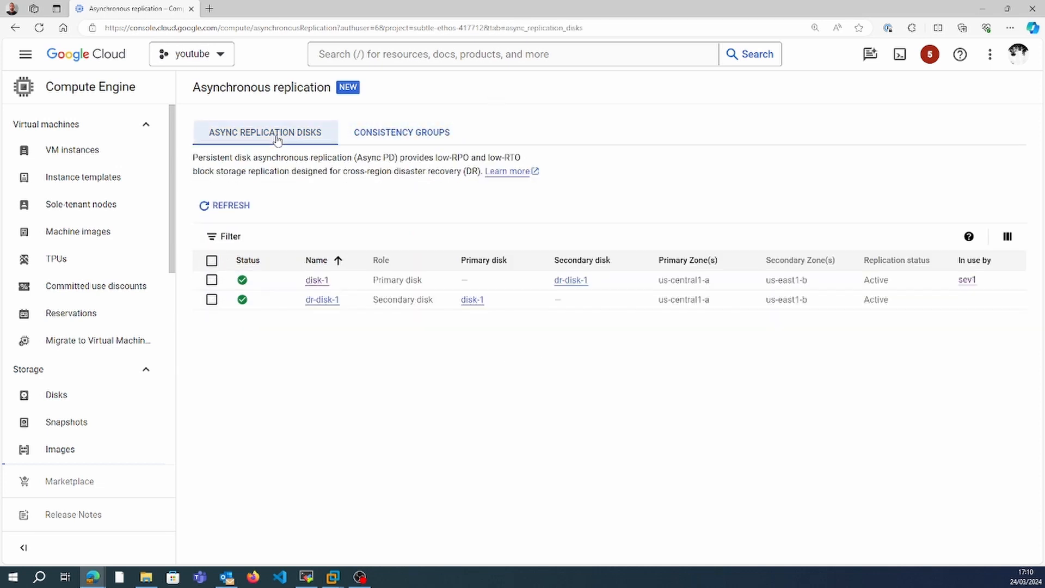
pyautogui.click(231, 205)
# Reopen the consistency group cg01 and review its replication status and creation time.
pyautogui.click(374, 132)
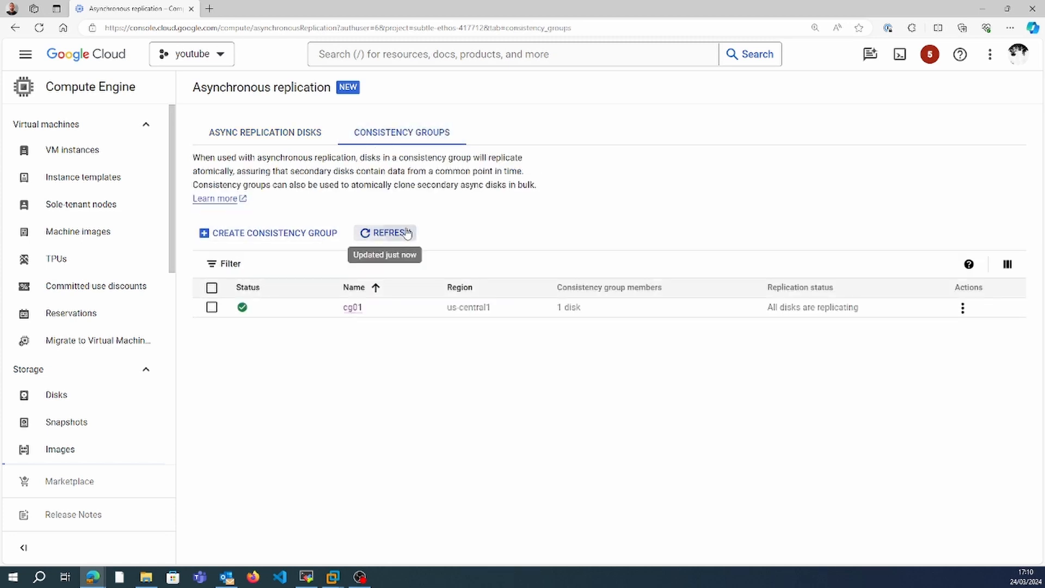
pyautogui.click(353, 307)
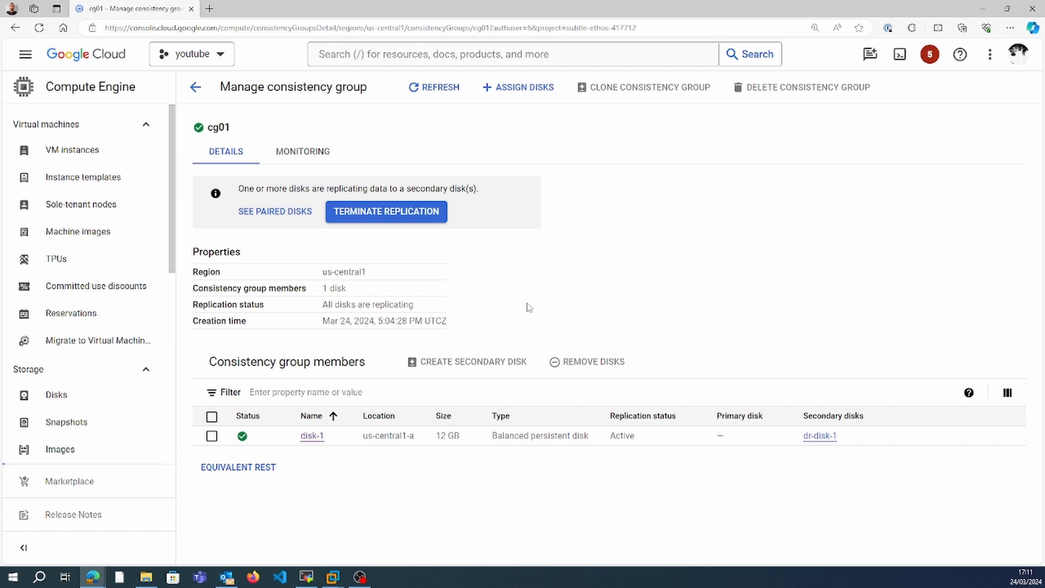
pyautogui.moveTo(378, 321); pyautogui.dragTo(409, 321)
pyautogui.click(378, 318)
# Examine cg01's monitoring charts, narrowing the Time Since Last Replication chart to the latest data points for disk-1.
pyautogui.click(322, 154)
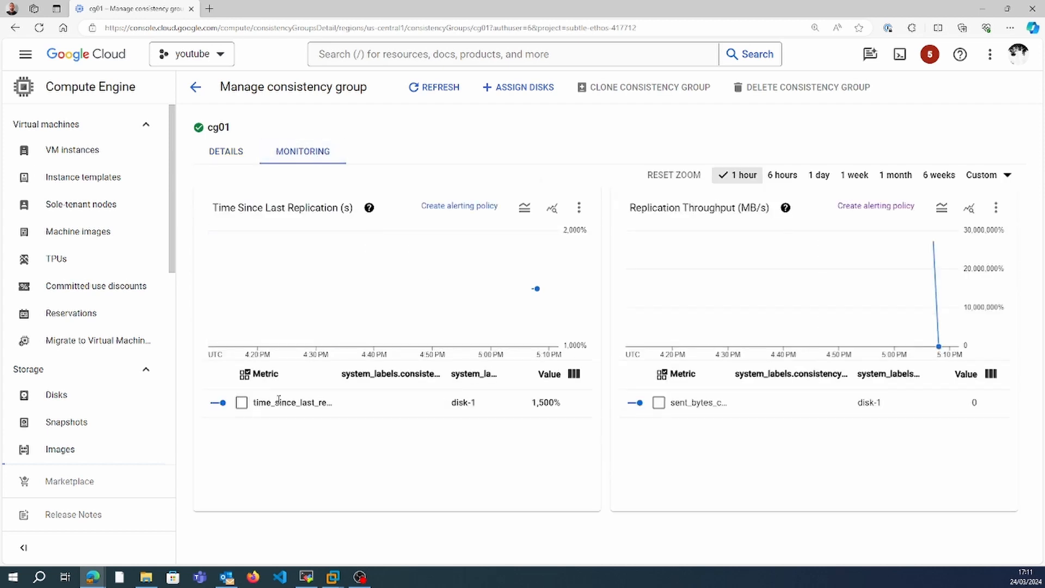
pyautogui.click(241, 402)
pyautogui.click(537, 290)
pyautogui.moveTo(537, 292)
pyautogui.moveTo(520, 293); pyautogui.dragTo(565, 296)
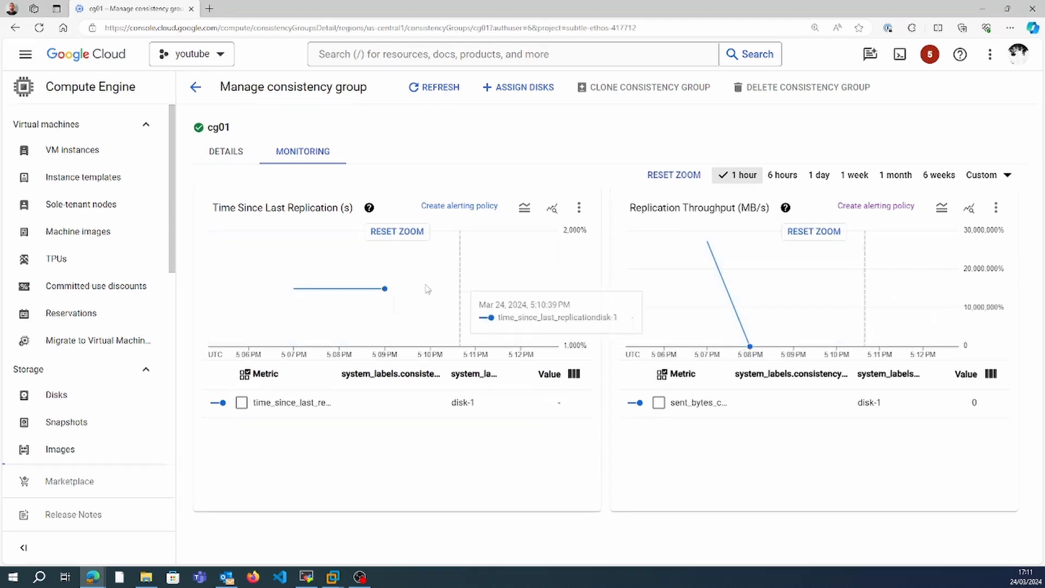
pyautogui.moveTo(314, 290); pyautogui.dragTo(432, 292)
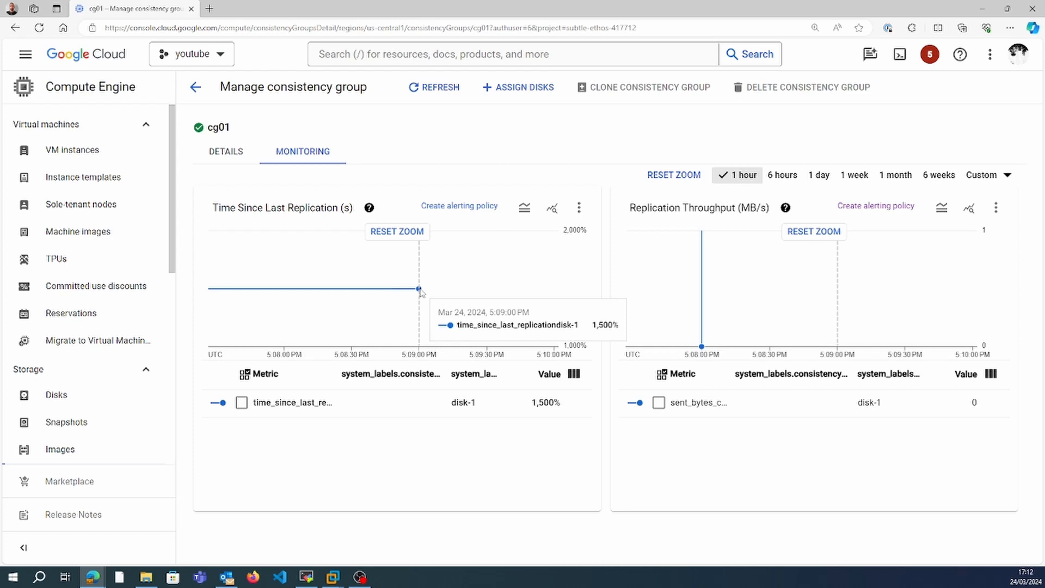
pyautogui.moveTo(356, 274)
pyautogui.mouseDown()
pyautogui.moveTo(419, 280)
pyautogui.moveTo(435, 294)
pyautogui.mouseUp()
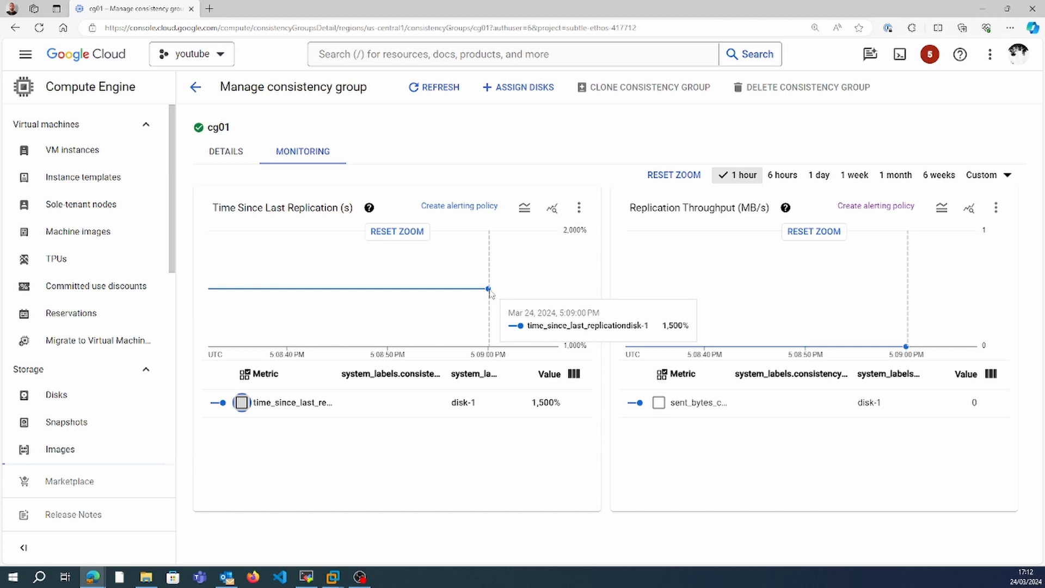
# Look over cg01's details and monitoring charts, zooming the Time Since Last Replication chart further into the latest data point.
pyautogui.click(226, 150)
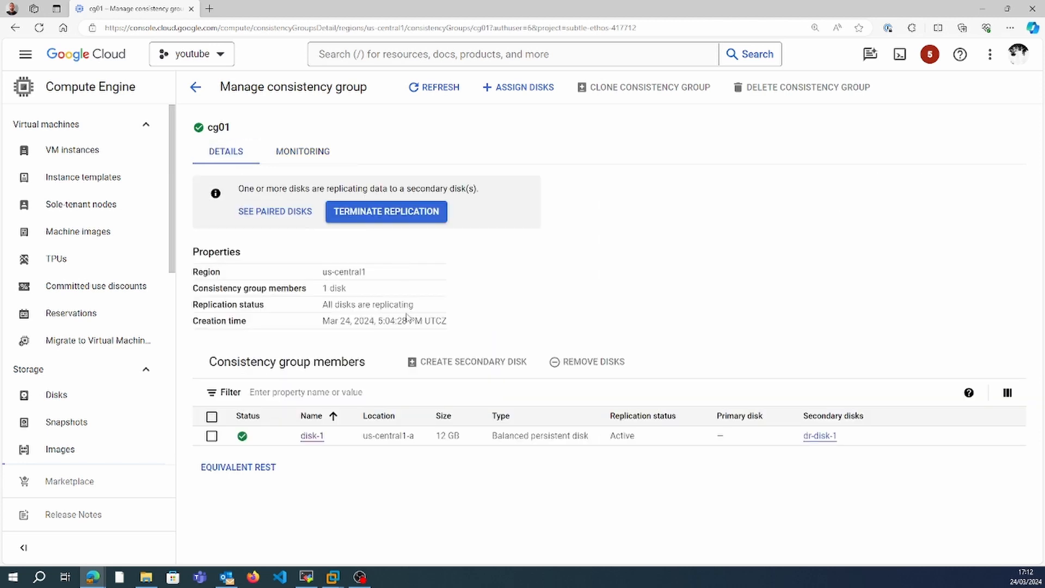
pyautogui.click(297, 157)
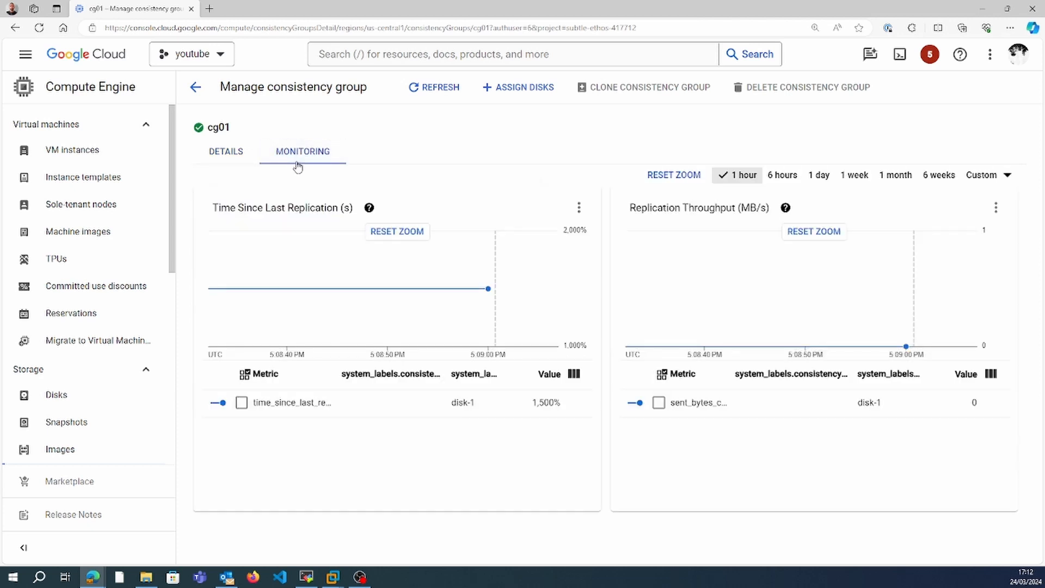
pyautogui.moveTo(432, 250); pyautogui.dragTo(505, 271)
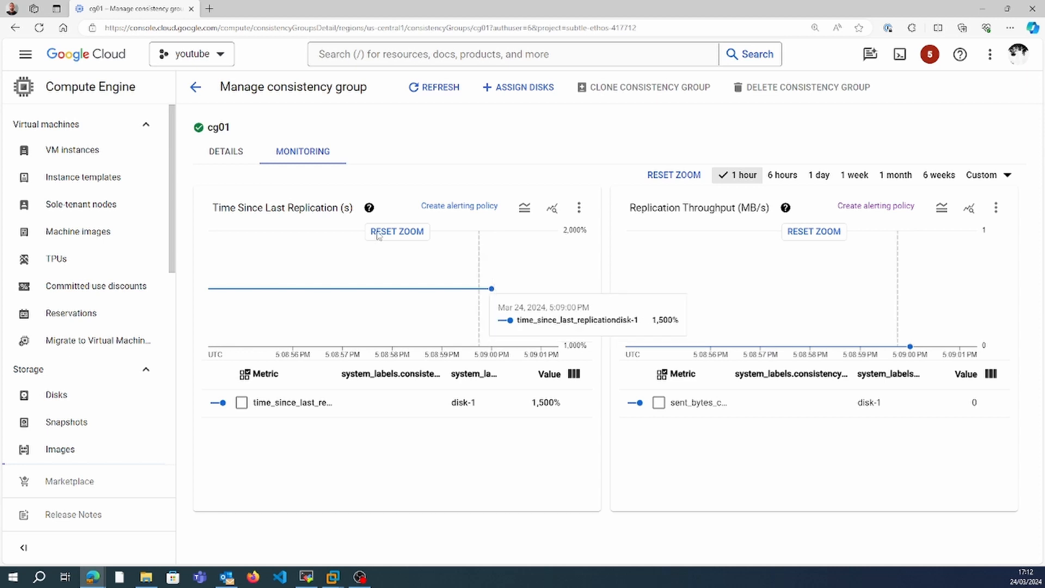
# Terminate the replication of disk-1 from consistency group cg01's details and show the paired disks.
pyautogui.click(230, 159)
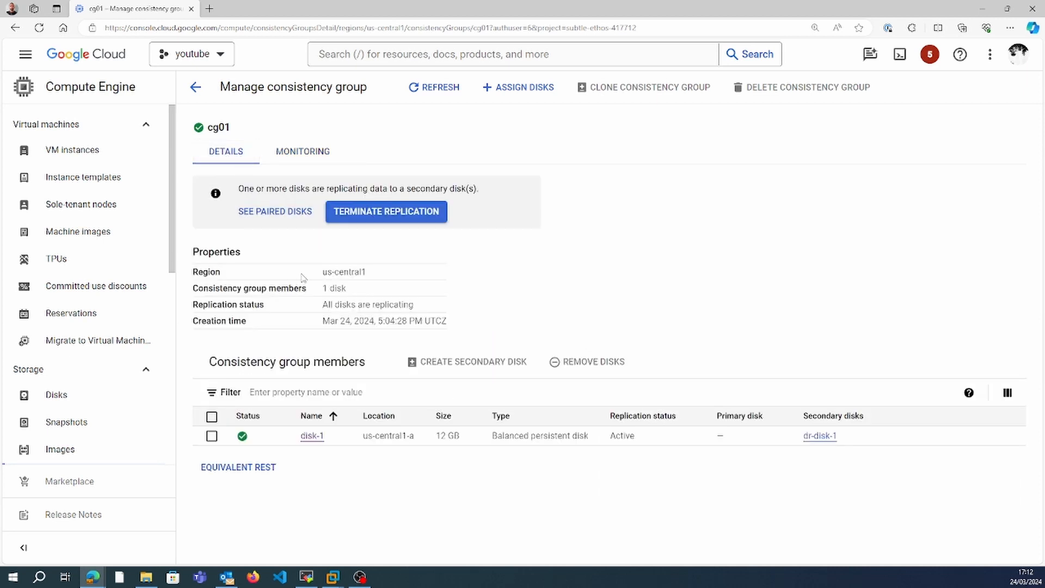
pyautogui.click(213, 416)
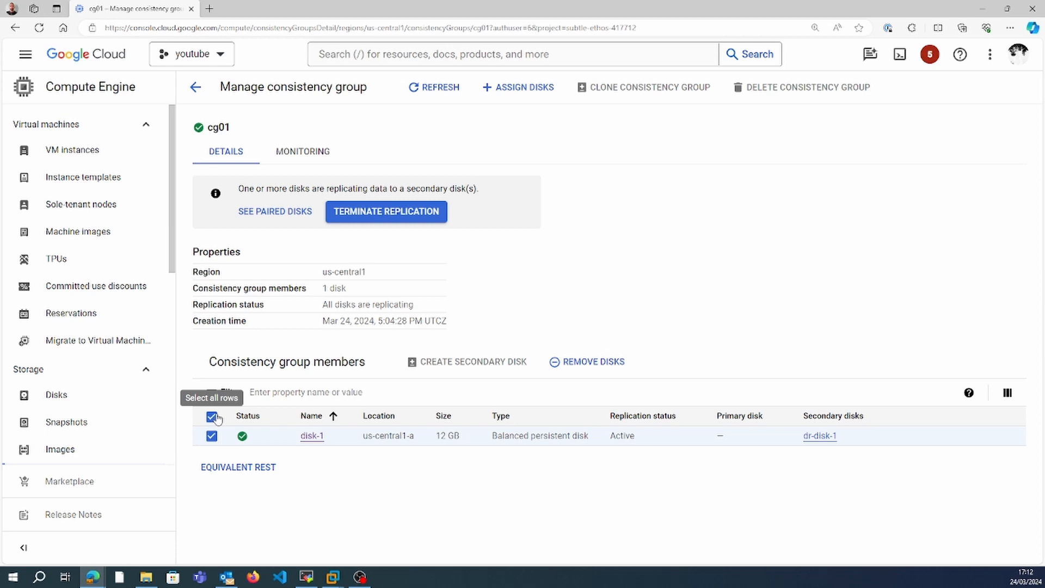
pyautogui.click(434, 220)
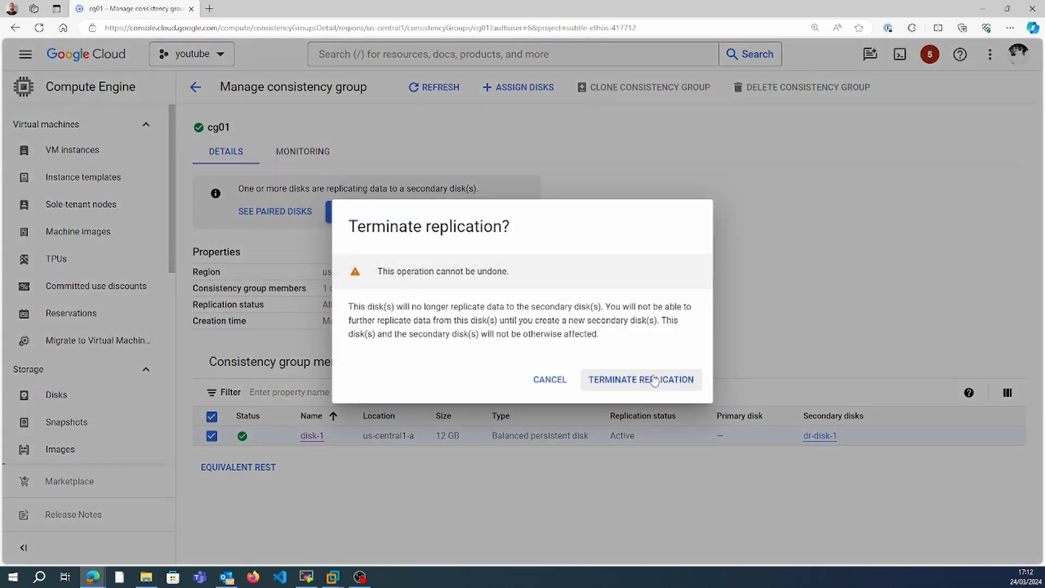
pyautogui.click(653, 378)
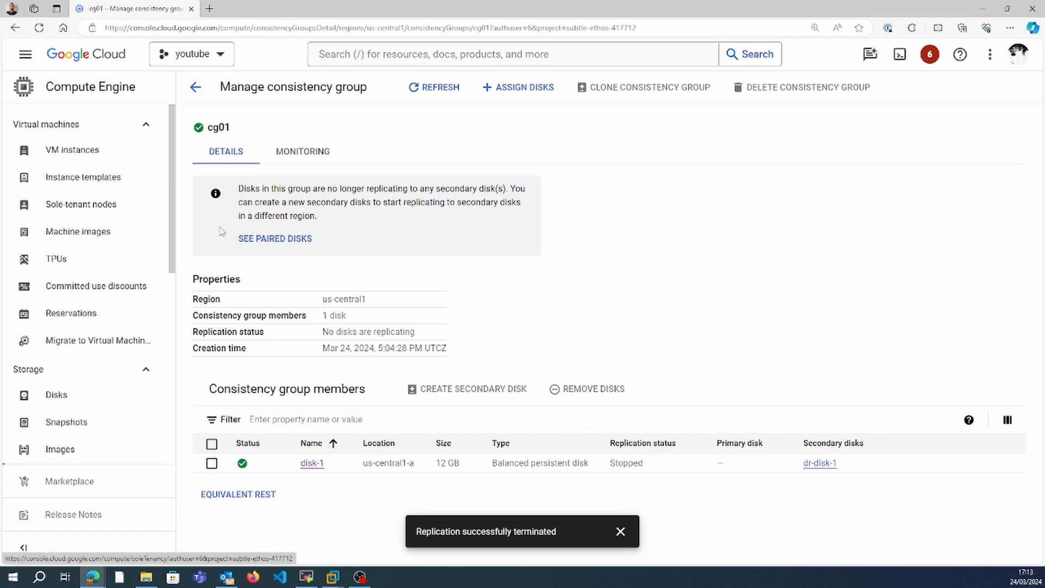
pyautogui.click(258, 243)
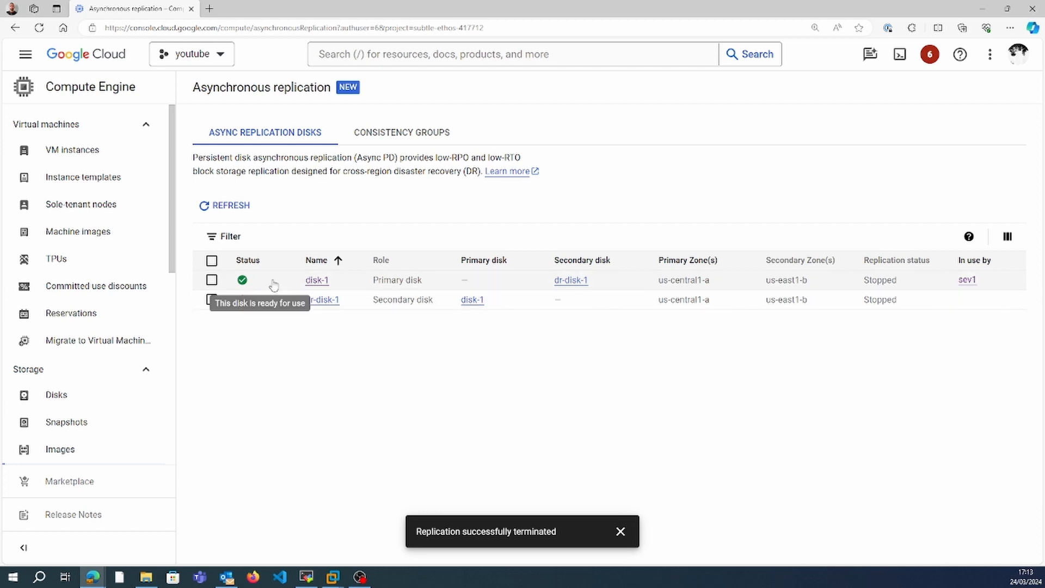
# Attach the existing disk dr-disk-1 to VM sev2, save the instance, and check the attachment in the disks list.
pyautogui.click(127, 158)
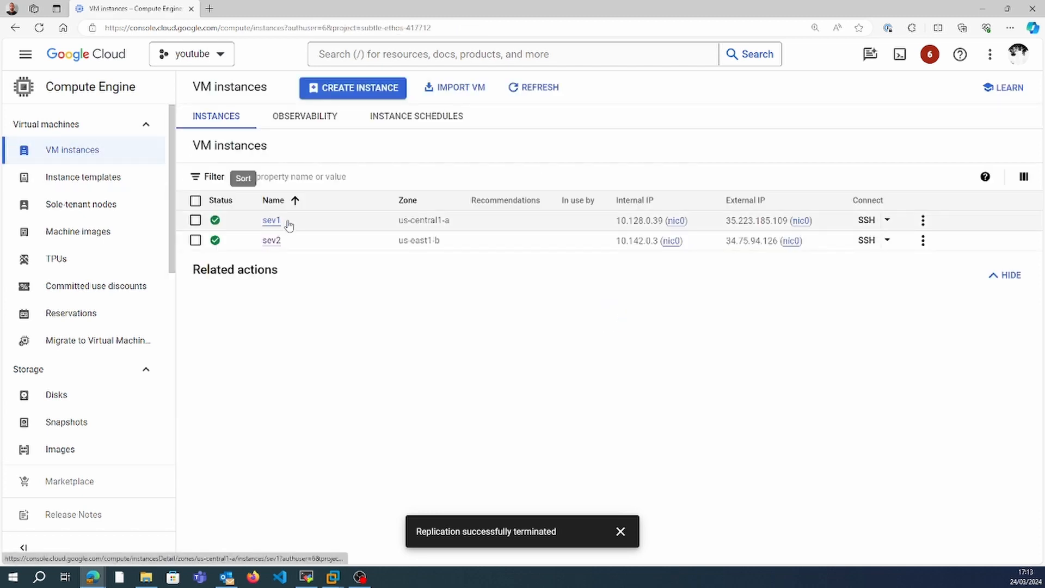
pyautogui.click(272, 241)
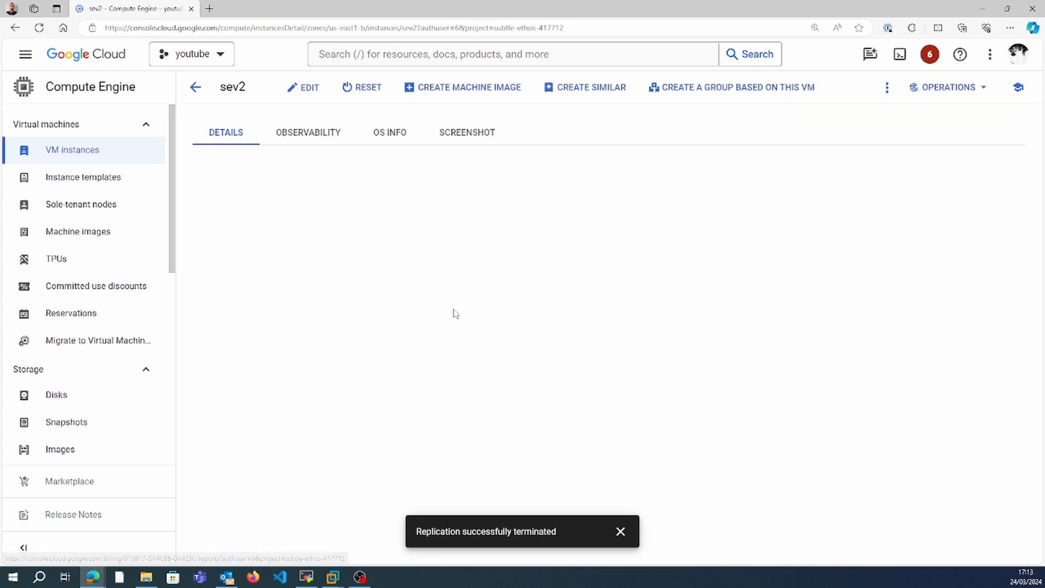
pyautogui.click(304, 87)
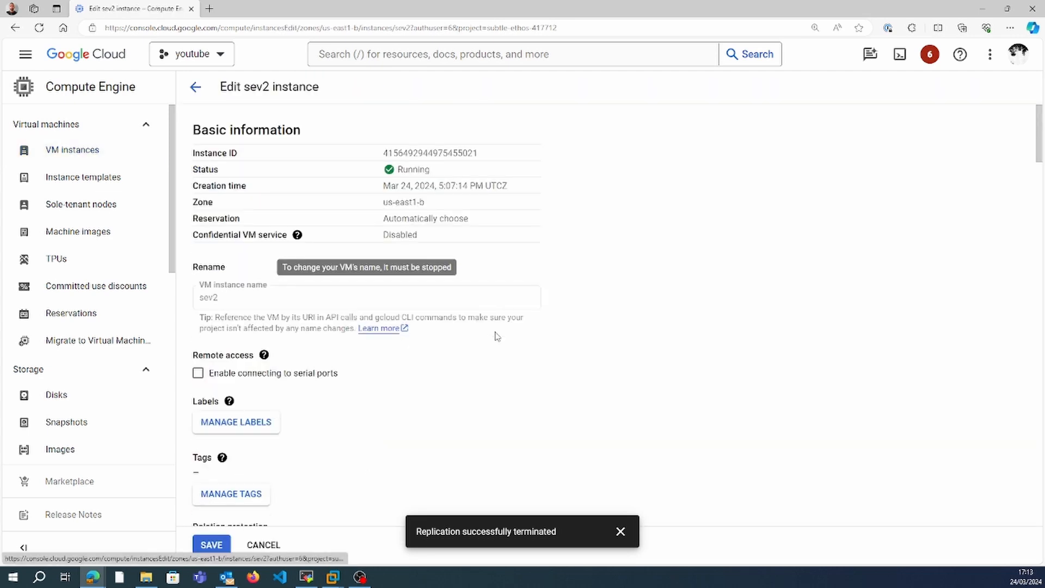
pyautogui.scroll(-15, 1040, 329)
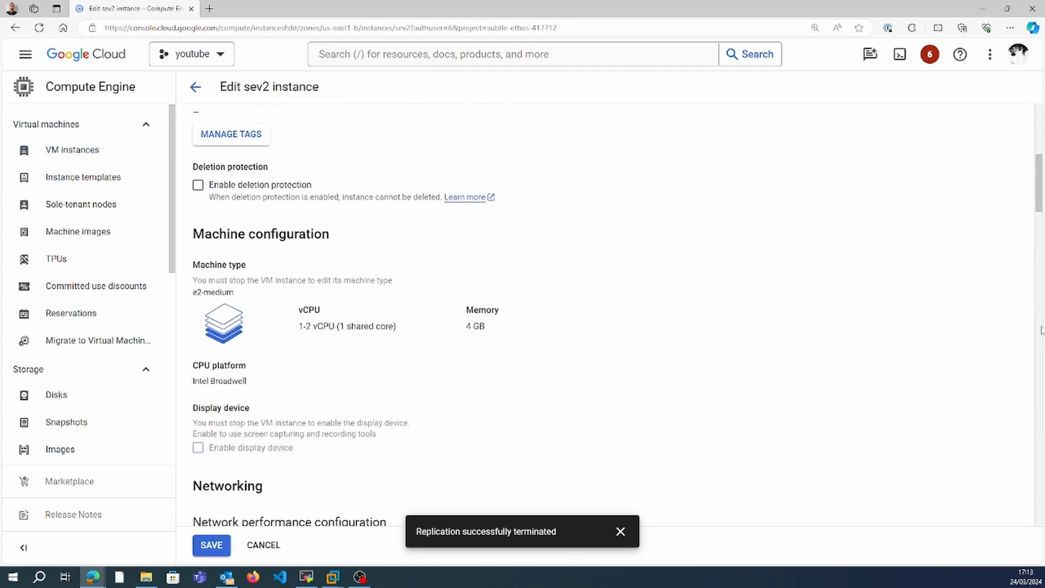
pyautogui.scroll(-7, 1041, 329)
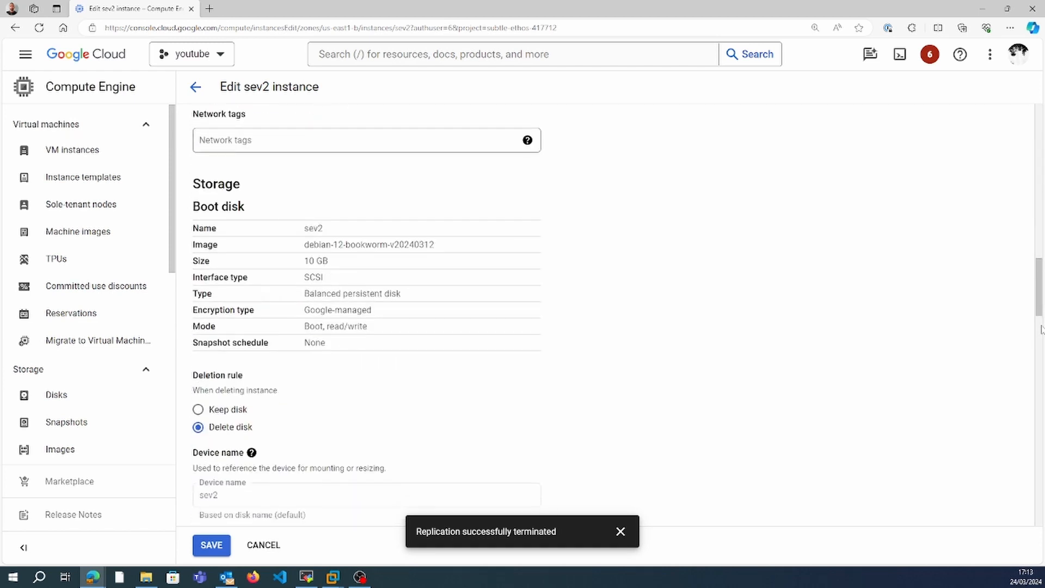
pyautogui.click(354, 257)
pyautogui.click(881, 105)
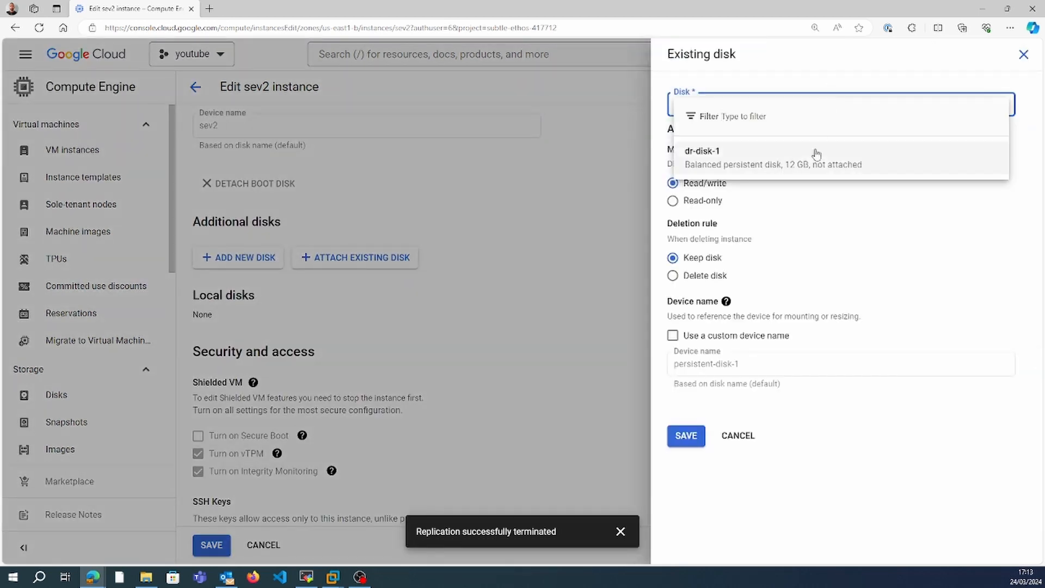
pyautogui.click(881, 155)
pyautogui.click(686, 436)
pyautogui.click(211, 545)
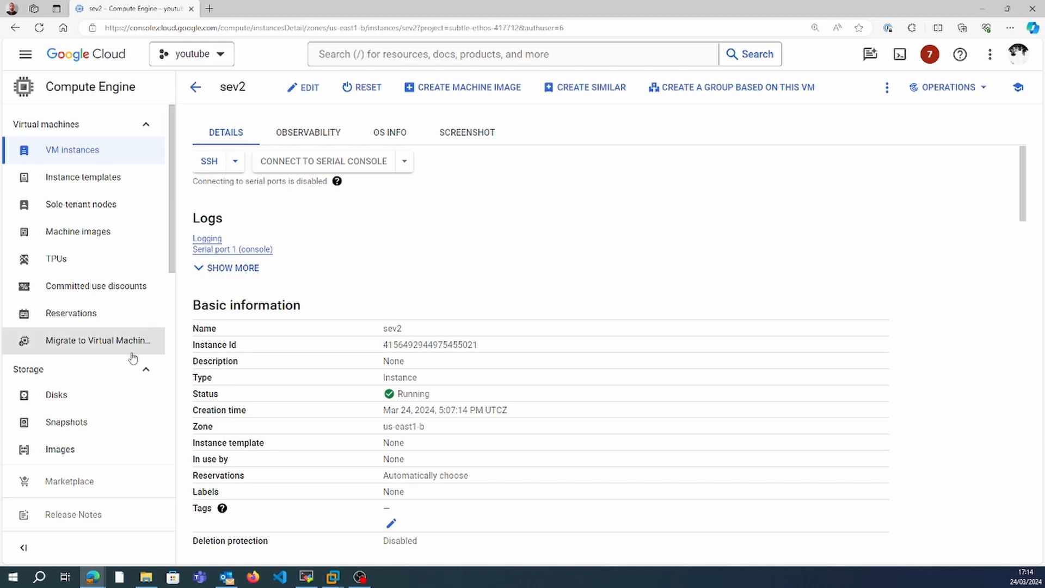
pyautogui.click(101, 397)
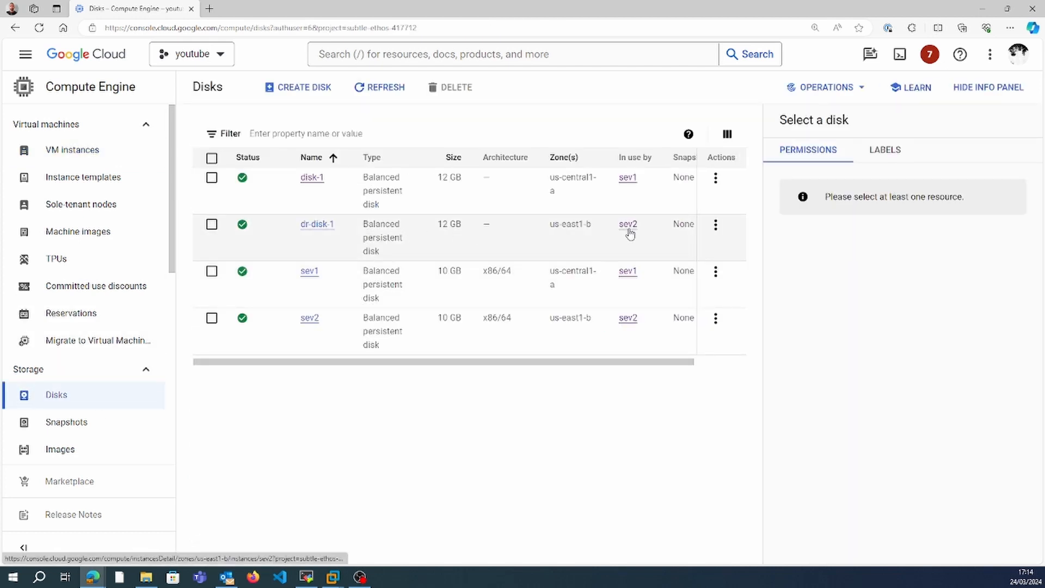
# Switch to the MobaXterm terminal and log out of the root shell and the SSH session on sev1.
pyautogui.click(306, 576)
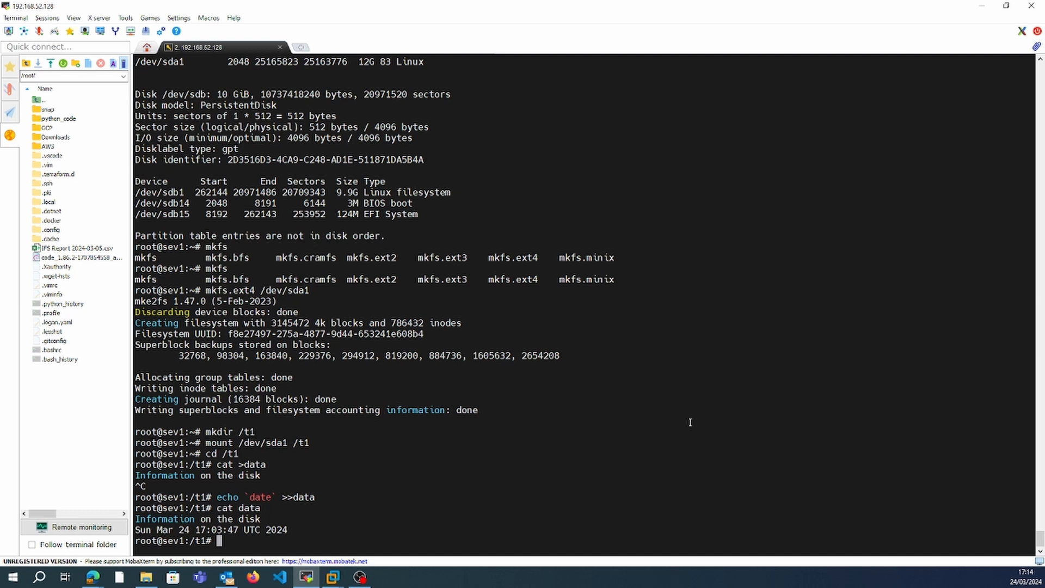
pyautogui.write('exit')
pyautogui.press('Return')
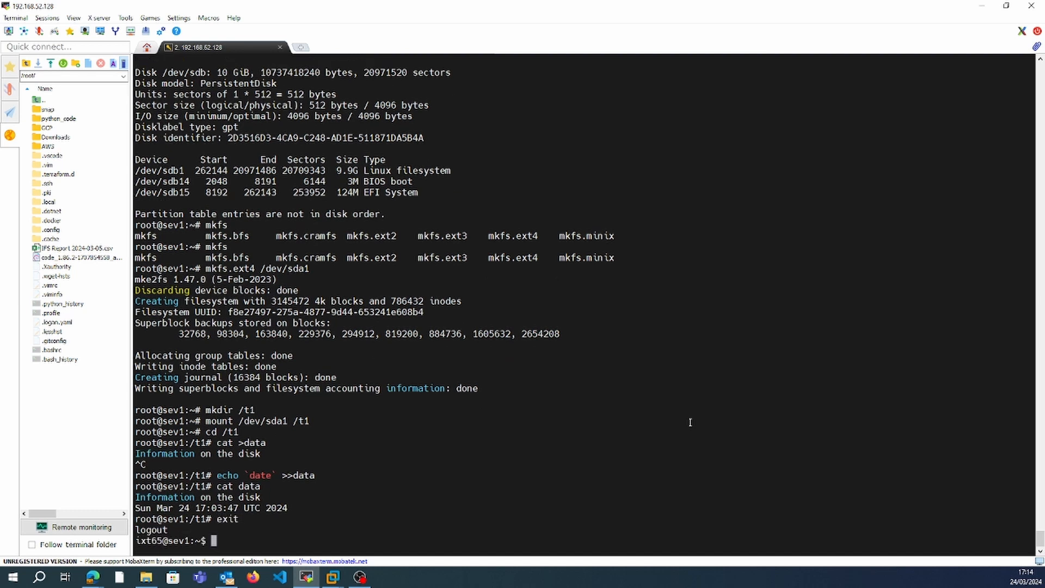
pyautogui.write('sudo su -')
pyautogui.press('Return')
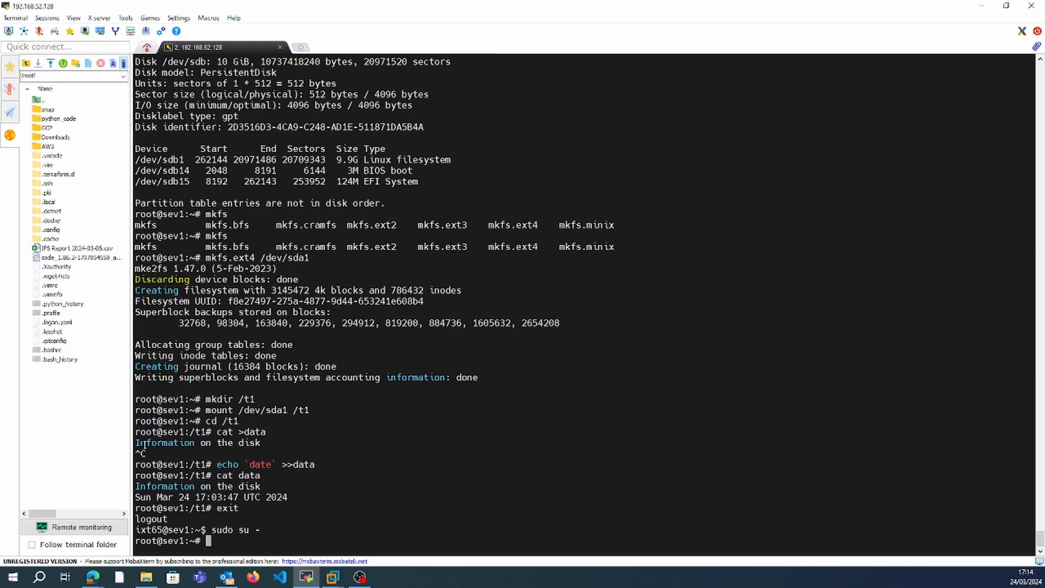
pyautogui.moveTo(136, 485); pyautogui.dragTo(289, 495)
pyautogui.click(289, 496)
pyautogui.write('xit')
pyautogui.press('Return')
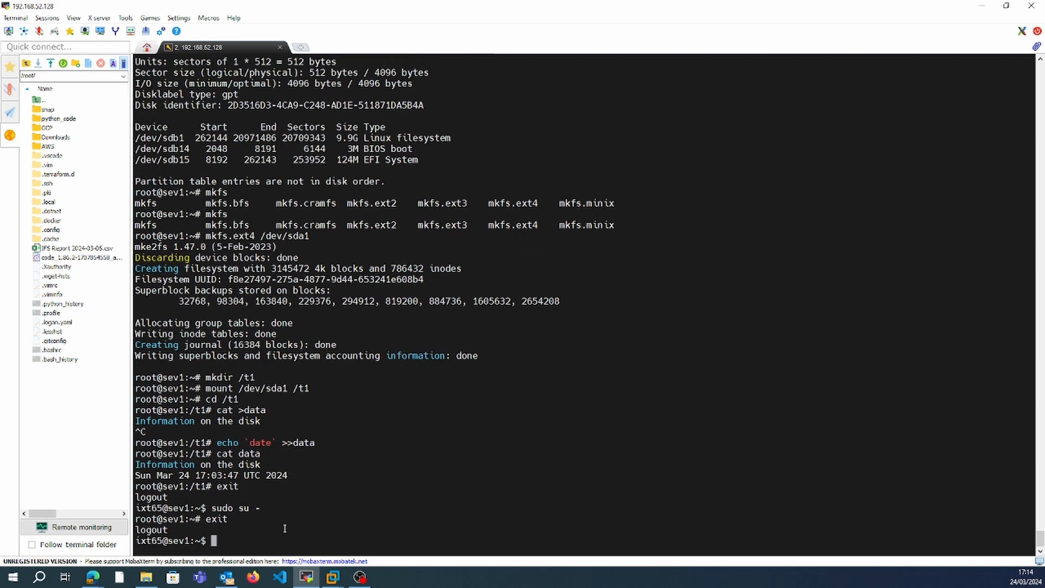
pyautogui.press('Up')
pyautogui.press('Down')
pyautogui.write('exit')
pyautogui.press('Return')
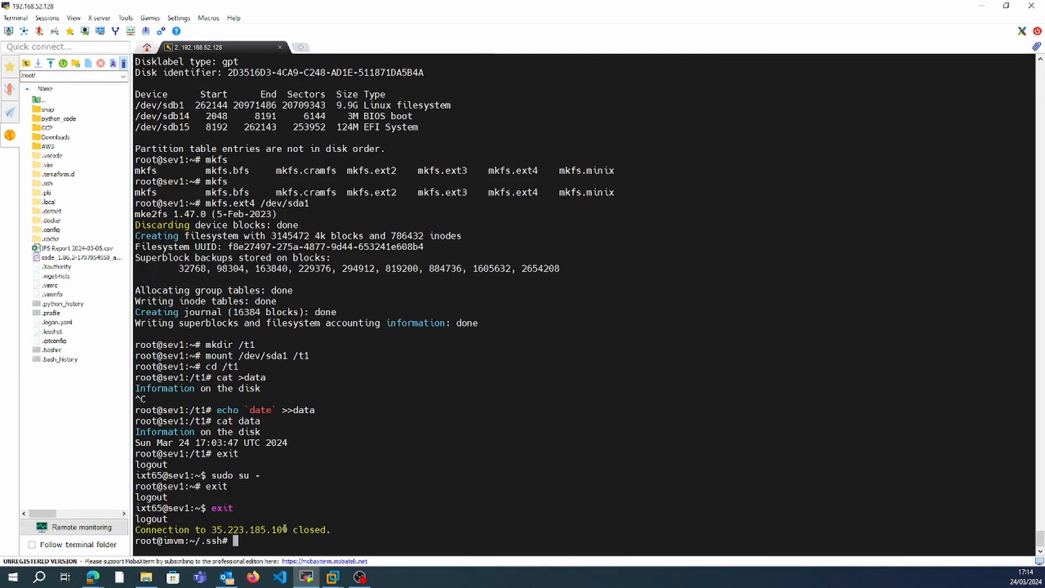
# Copy sev2's external IP from the VM instances list and try to SSH to 34.75.94.126 from the terminal with the ixt65 key.
pyautogui.press('Up')
pyautogui.hotkey('alt', 'Tab')
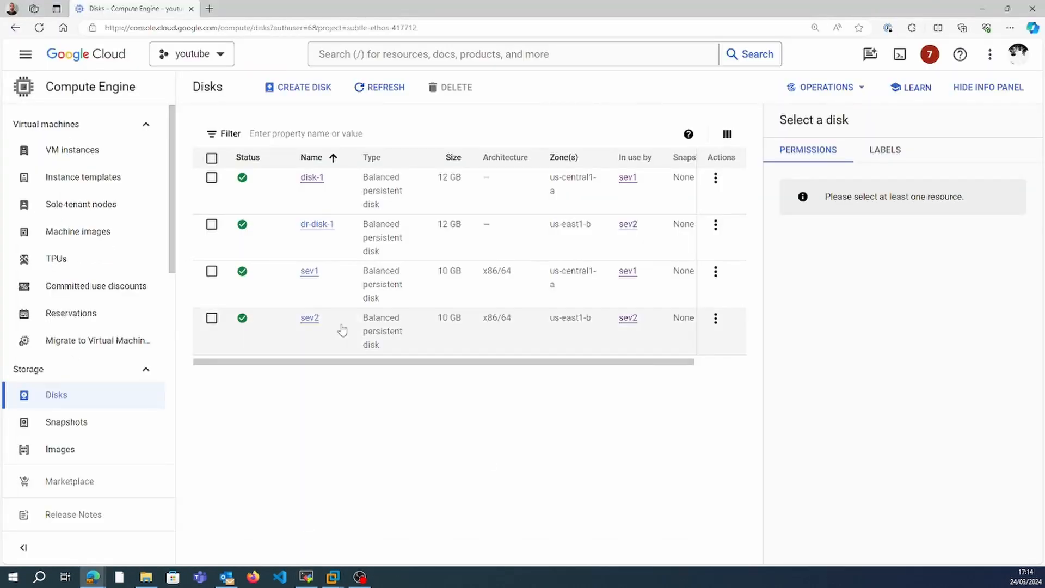
pyautogui.click(626, 325)
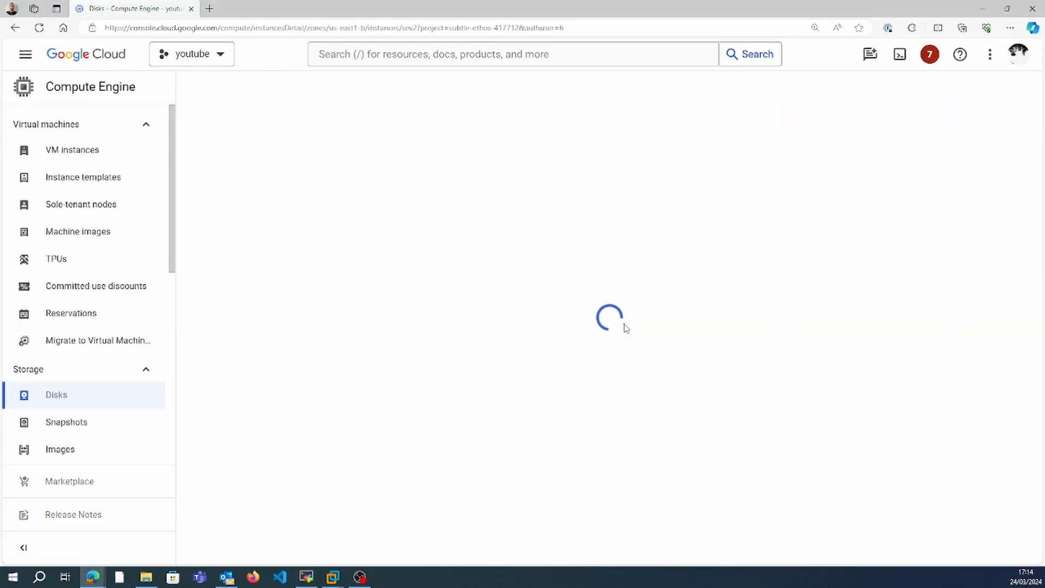
pyautogui.click(86, 154)
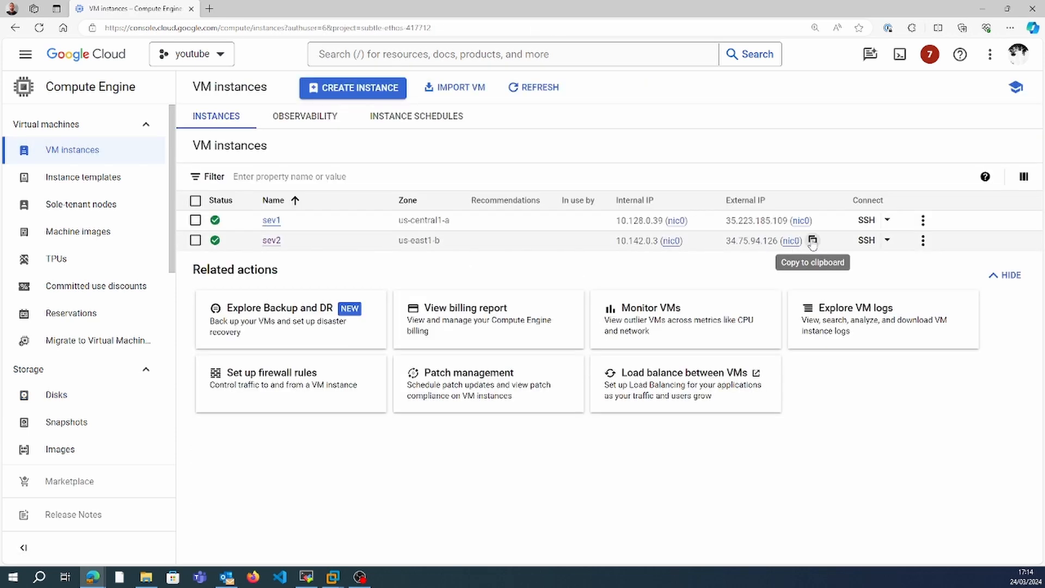
pyautogui.click(797, 240)
pyautogui.hotkey('alt', 'Tab')
pyautogui.press('BackSpace')
pyautogui.press('BackSpace')
pyautogui.press('BackSpace')
pyautogui.press('BackSpace')
pyautogui.press('BackSpace')
pyautogui.press('BackSpace')
pyautogui.press('BackSpace')
pyautogui.press('BackSpace')
pyautogui.press('BackSpace')
pyautogui.press('BackSpace')
pyautogui.press('BackSpace')
pyautogui.press('BackSpace')
pyautogui.press('BackSpace')
pyautogui.press('BackSpace')
pyautogui.rightClick(810, 256)
pyautogui.press('Return')
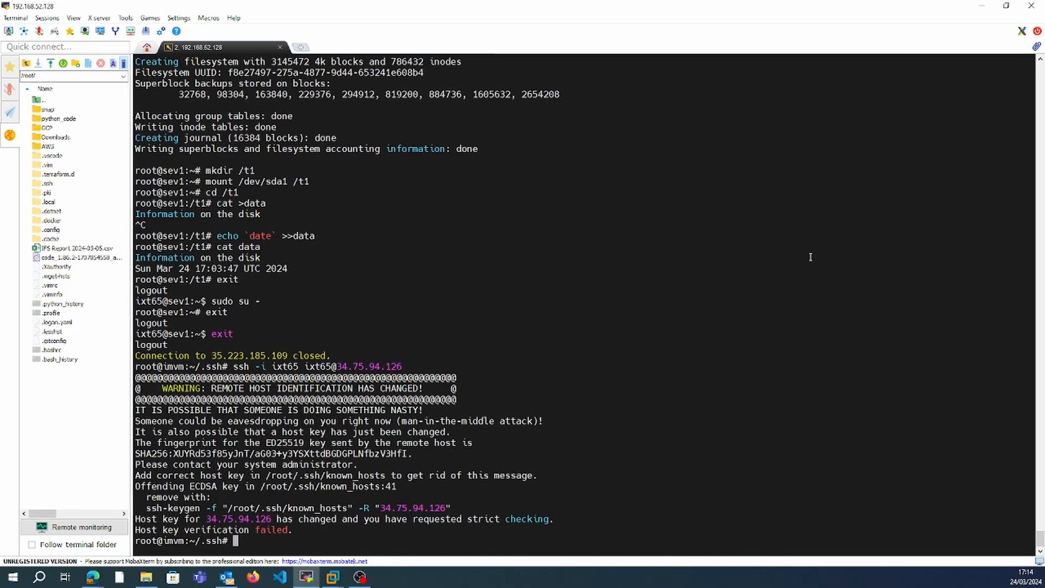
pyautogui.press('Up')
pyautogui.press('Return')
# Copy sev2's external IP again and retry the terminal SSH connection with the newly pasted address 34.75.94.126.
pyautogui.hotkey('alt', 'Tab')
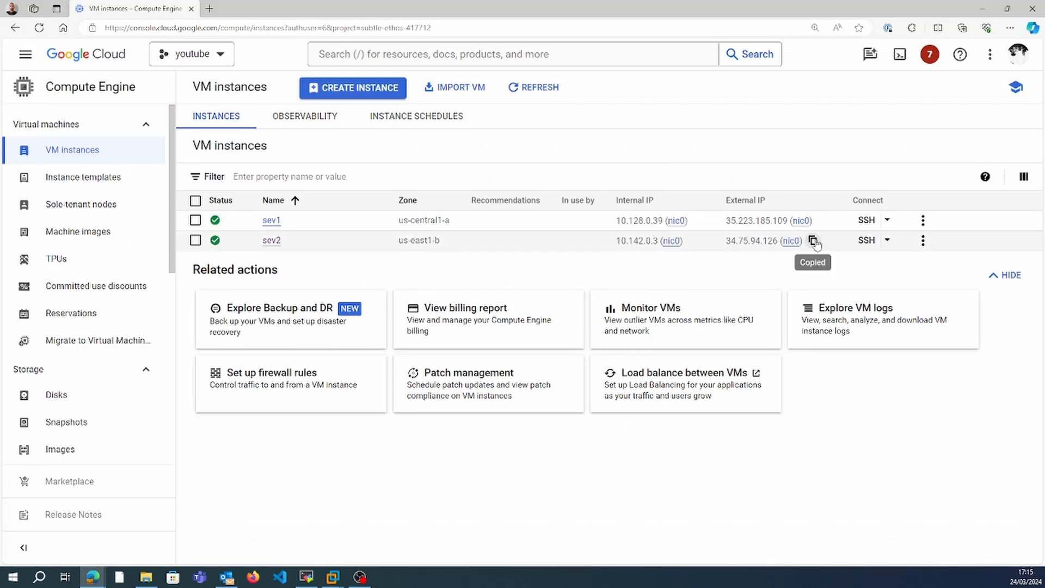
pyautogui.click(813, 240)
pyautogui.hotkey('alt', 'Tab')
pyautogui.press('Up')
pyautogui.press('BackSpace')
pyautogui.press('BackSpace')
pyautogui.press('BackSpace')
pyautogui.press('BackSpace')
pyautogui.press('BackSpace')
pyautogui.press('BackSpace')
pyautogui.press('BackSpace')
pyautogui.press('BackSpace')
pyautogui.press('BackSpace')
pyautogui.press('BackSpace')
pyautogui.press('BackSpace')
pyautogui.press('BackSpace')
pyautogui.press('BackSpace')
pyautogui.write('@')
pyautogui.rightClick(813, 240)
pyautogui.press('Return')
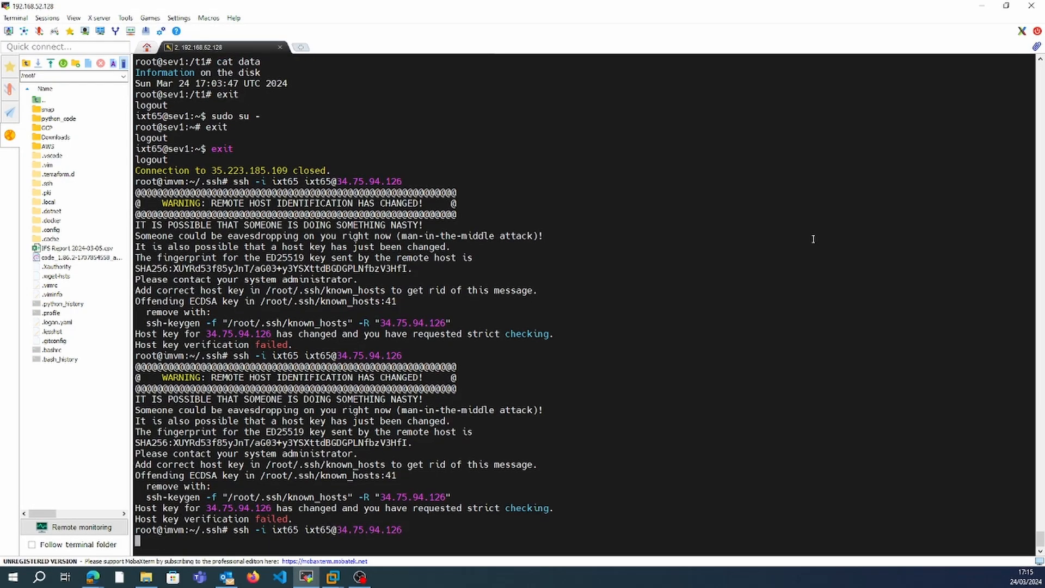
# Recheck sev2 in the VM instances list, replace the recalled SSH command's address with 34.75.94.126 and try connecting once more.
pyautogui.press('Up')
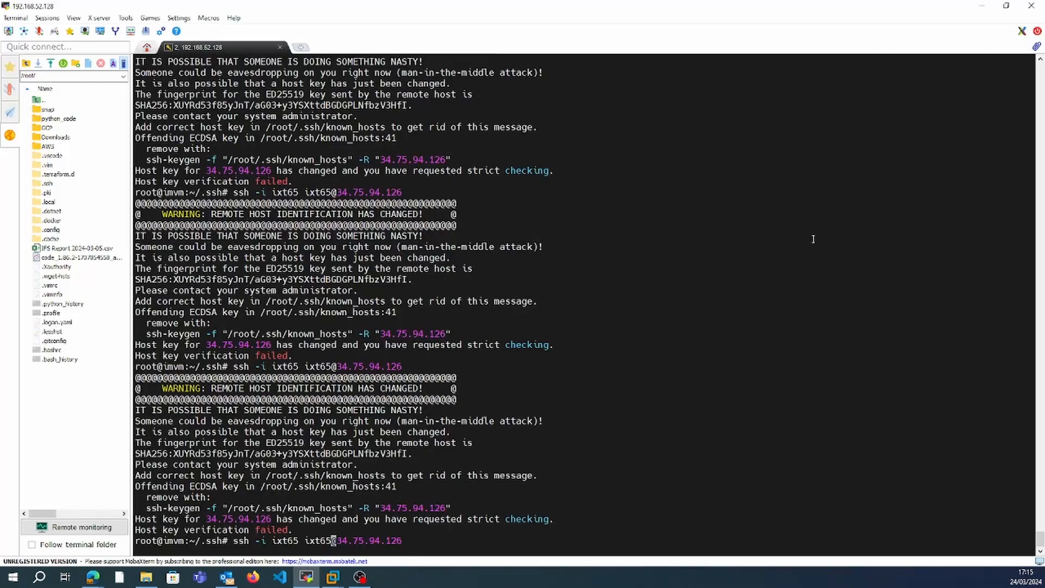
pyautogui.hotkey('alt', 'Tab')
pyautogui.click(813, 240)
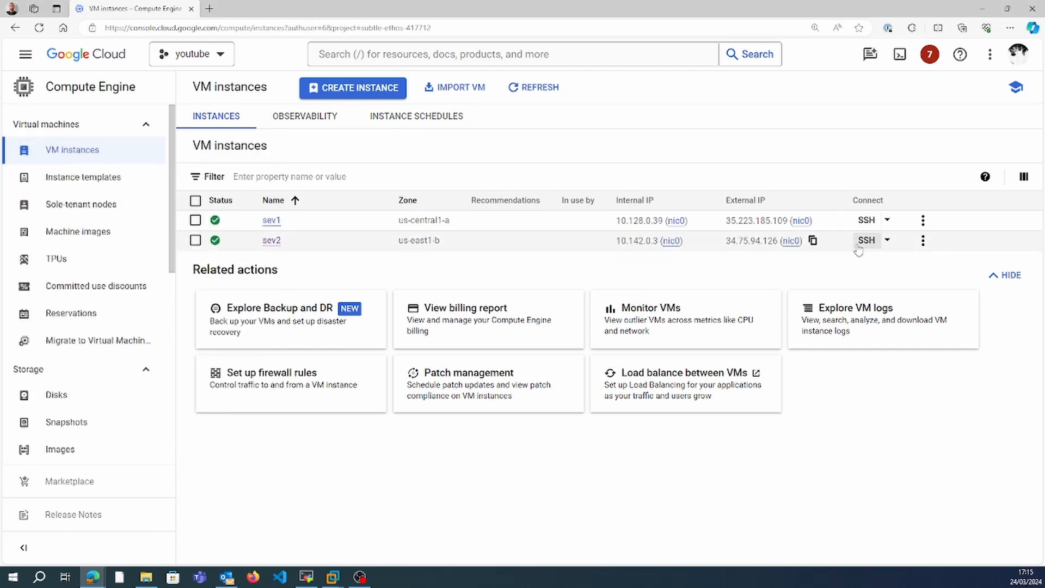
pyautogui.hotkey('alt', 'Tab')
pyautogui.press('BackSpace')
pyautogui.press('BackSpace')
pyautogui.press('BackSpace')
pyautogui.press('BackSpace')
pyautogui.press('BackSpace')
pyautogui.press('BackSpace')
pyautogui.press('BackSpace')
pyautogui.press('BackSpace')
pyautogui.press('BackSpace')
pyautogui.press('BackSpace')
pyautogui.press('BackSpace')
pyautogui.press('BackSpace')
pyautogui.press('BackSpace')
pyautogui.press('BackSpace')
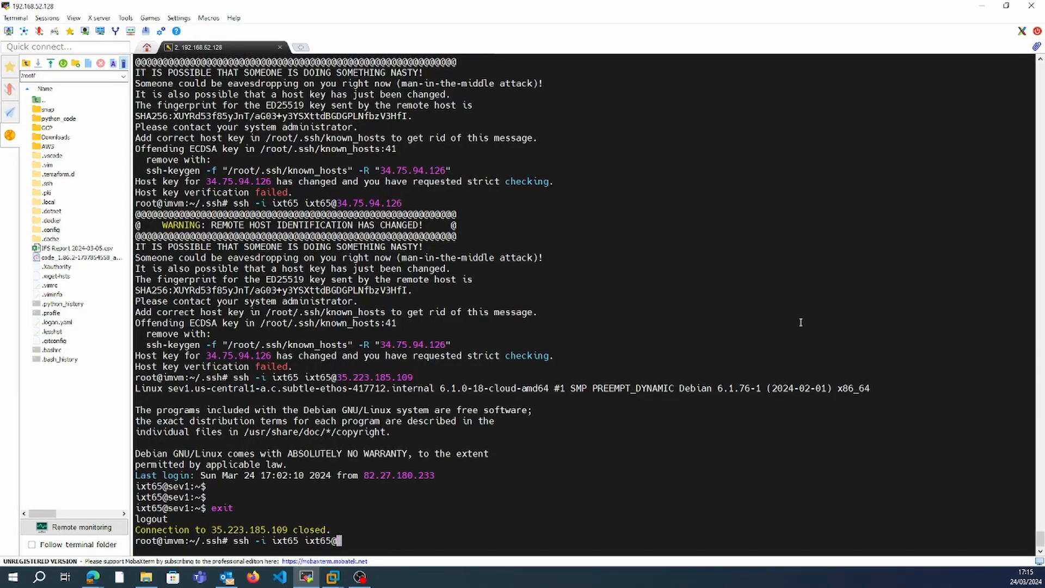
pyautogui.write('34.75.94.126')
pyautogui.press('Return')
# Use a maximized SSH-in-browser session on sev2 and switch to the root user with sudo su -.
pyautogui.hotkey('alt', 'Tab')
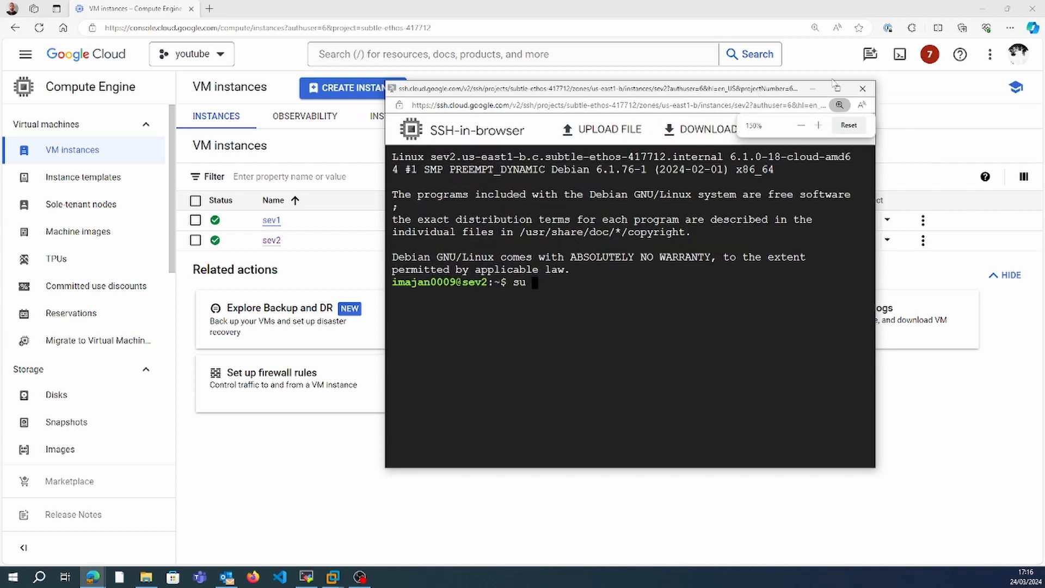
pyautogui.doubleClick(758, 90)
pyautogui.write('-')
pyautogui.press('Return')
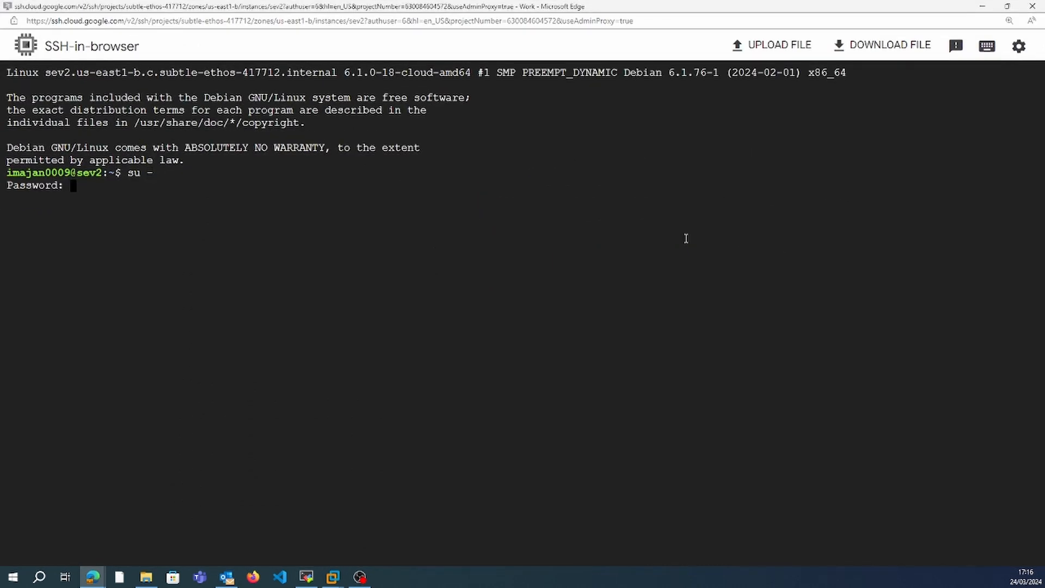
pyautogui.hotkey('ctrl', 'c')
pyautogui.write('sudo su -')
pyautogui.press('Return')
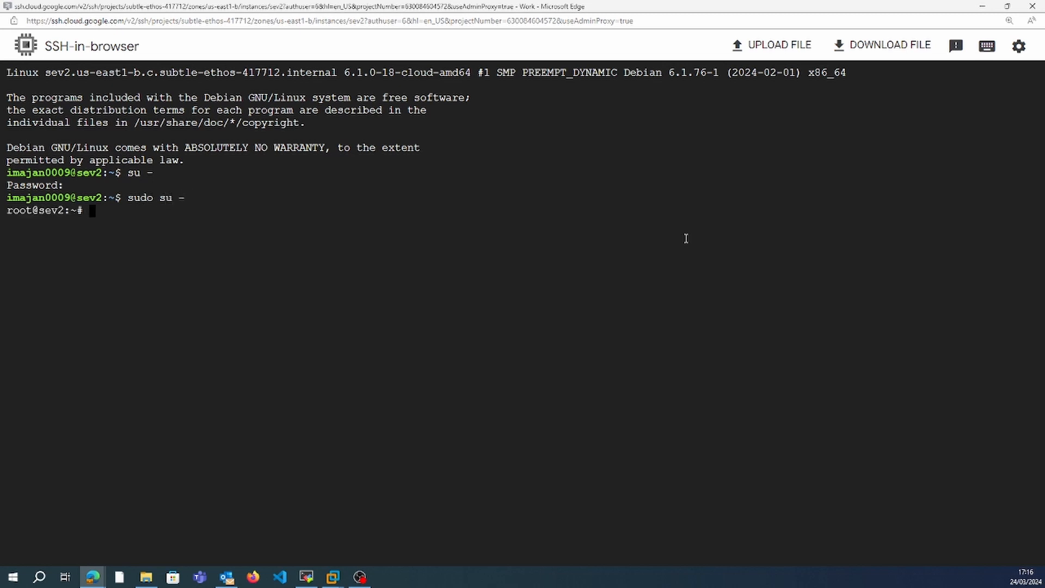
# Install the fdisk package on sev2 with apt.
pyautogui.write('apt install fdisk')
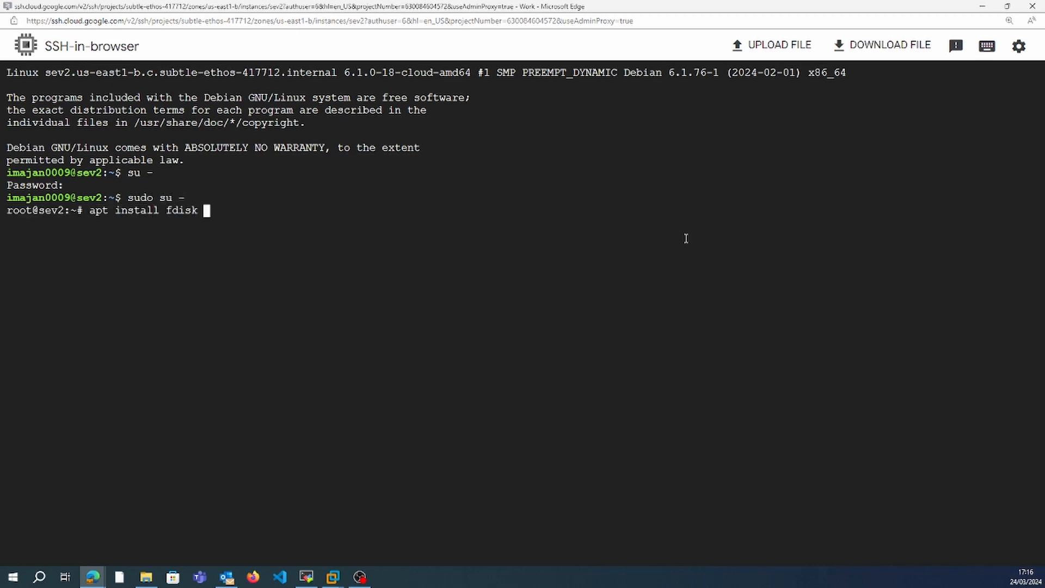
pyautogui.press('Return')
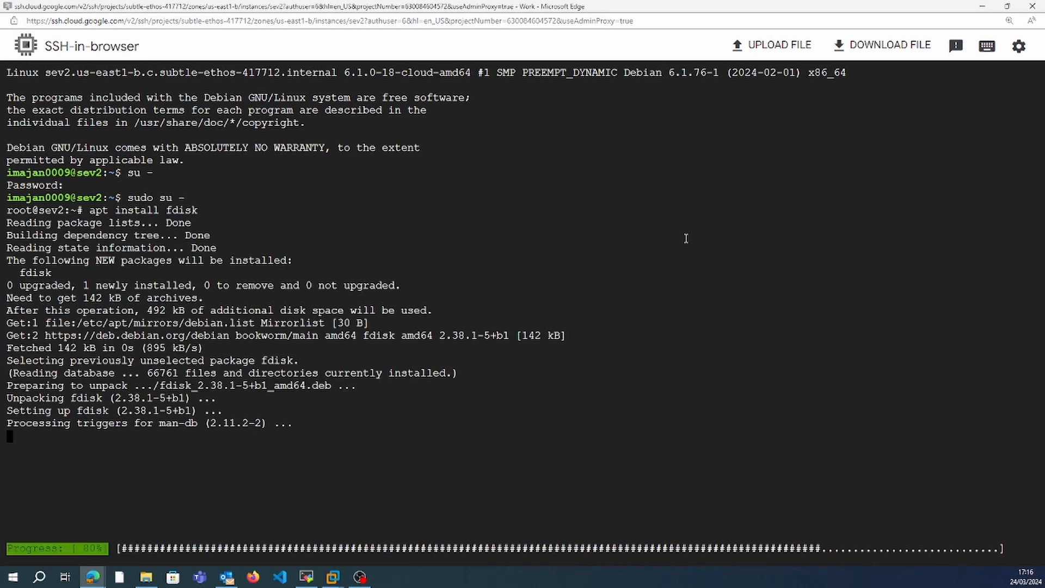
# List sev2's disks and partitions with fdisk -l and copy the 12 GB partition's device name, /dev/sdb1.
pyautogui.write('fdisk -l')
pyautogui.press('Return')
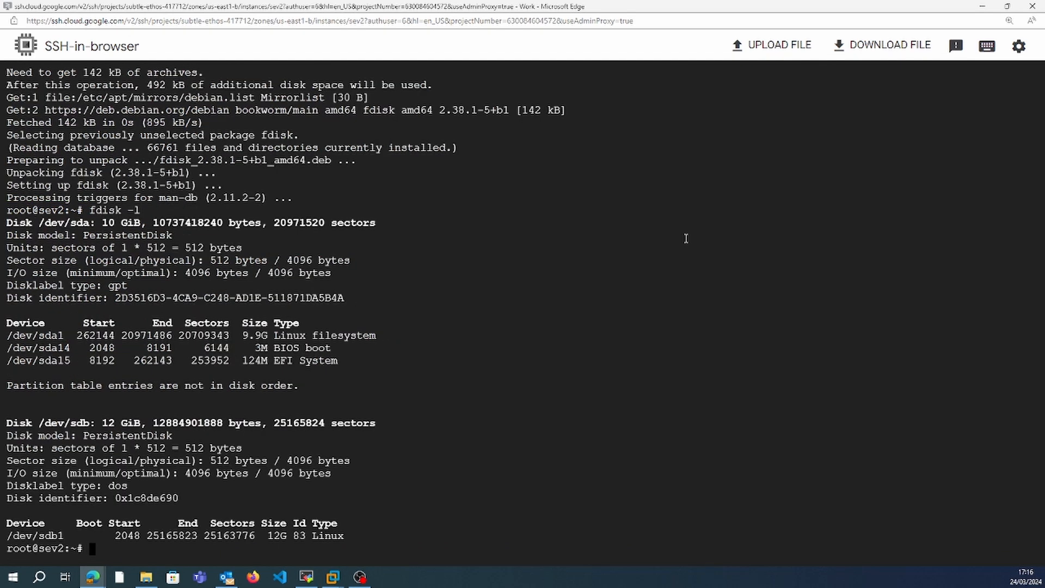
pyautogui.doubleClick(40, 536)
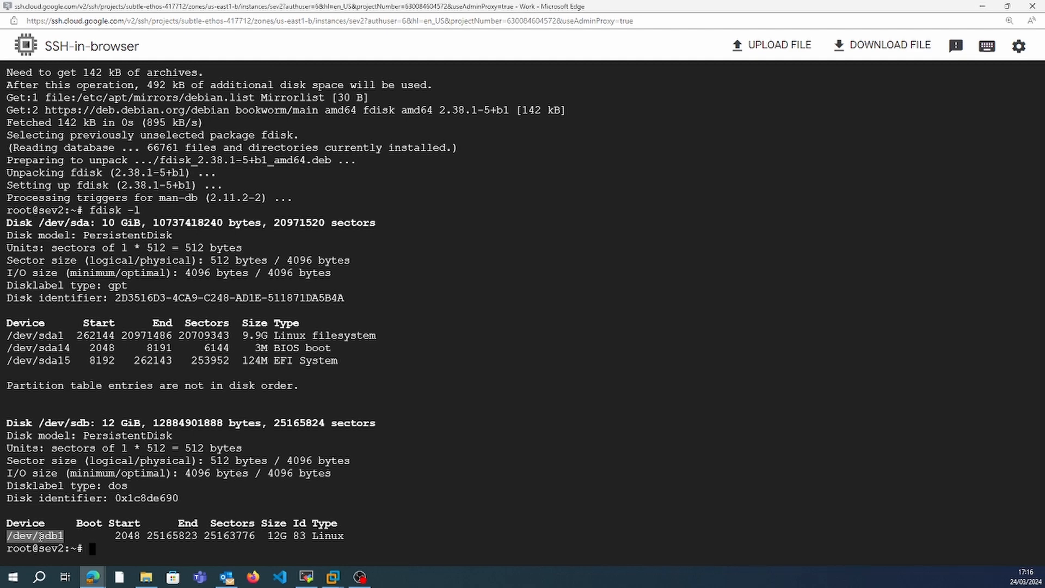
# Create the directory /t3 on sev2 and mount /dev/sdb1 on it.
pyautogui.write('mkdir ')
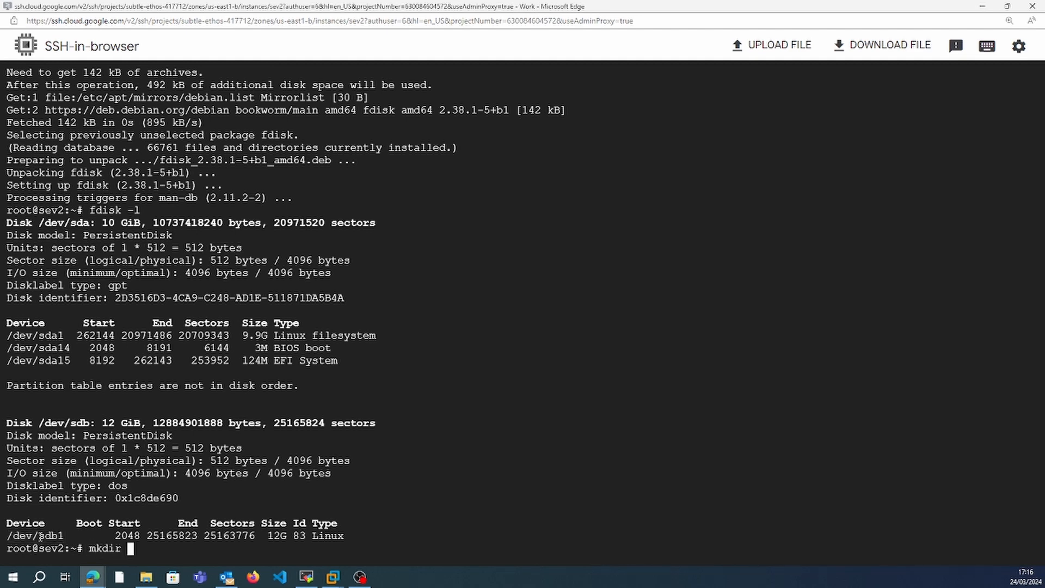
pyautogui.write('/t3')
pyautogui.press('Return')
pyautogui.write('mount ')
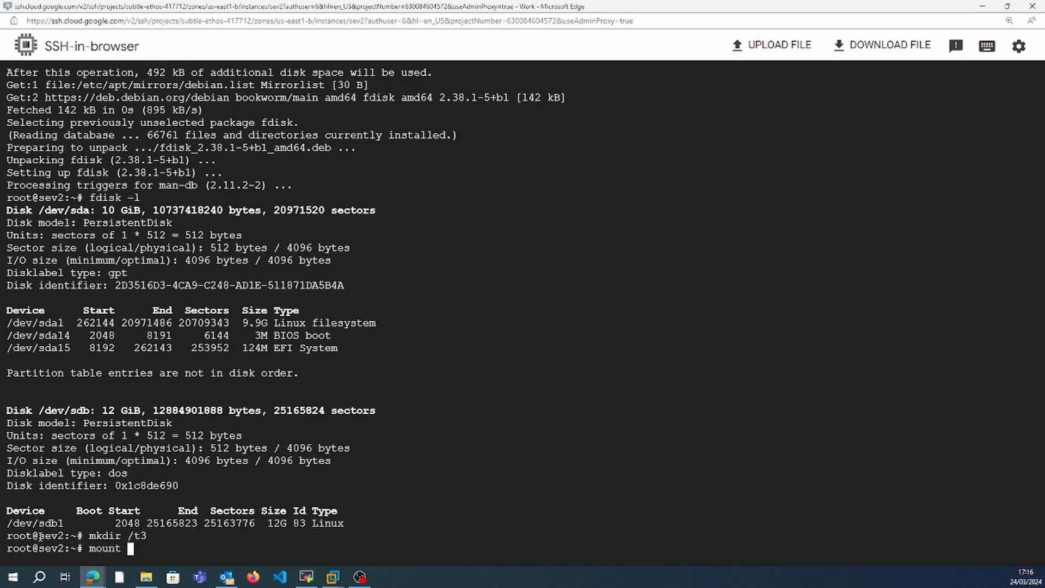
pyautogui.write('/dev/sdb1 /t3')
pyautogui.press('Return')
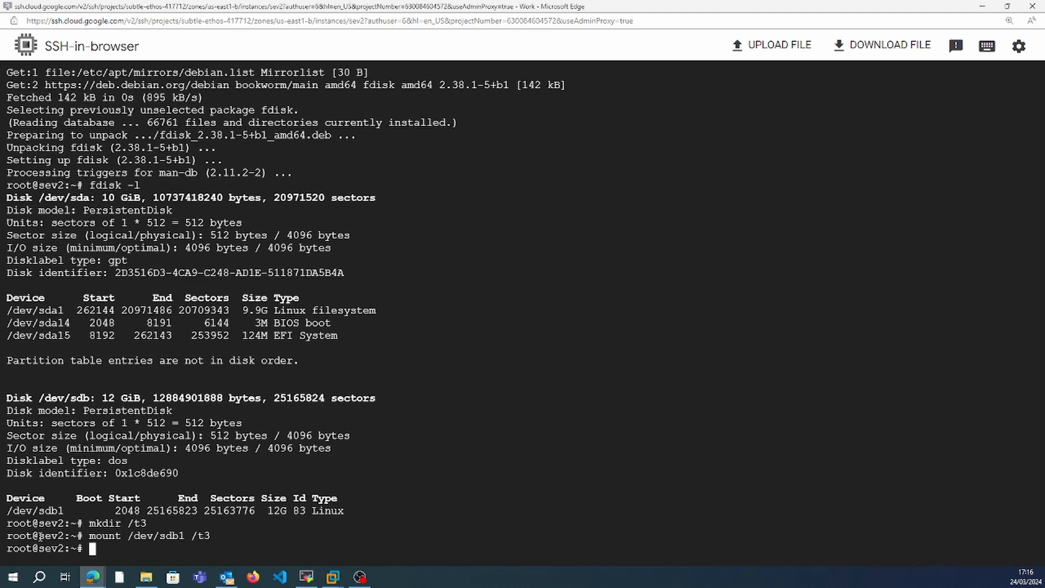
# Change the working directory on sev2 to the mount point /t3.
pyautogui.write('cd t3')
pyautogui.press('Return')
pyautogui.press('Up')
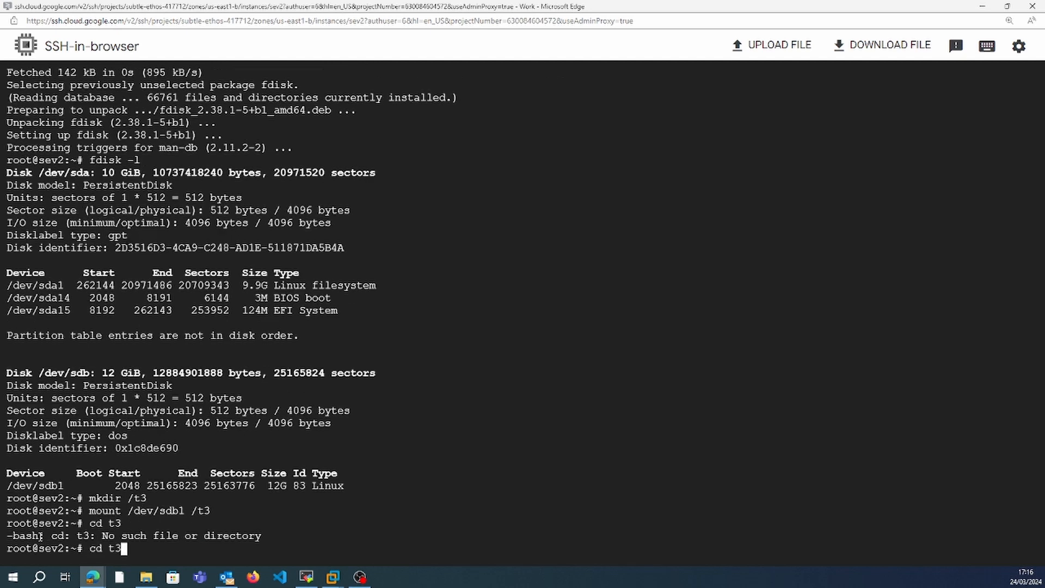
pyautogui.press('Left')
pyautogui.press('Left')
pyautogui.write('/')
pyautogui.press('Return')
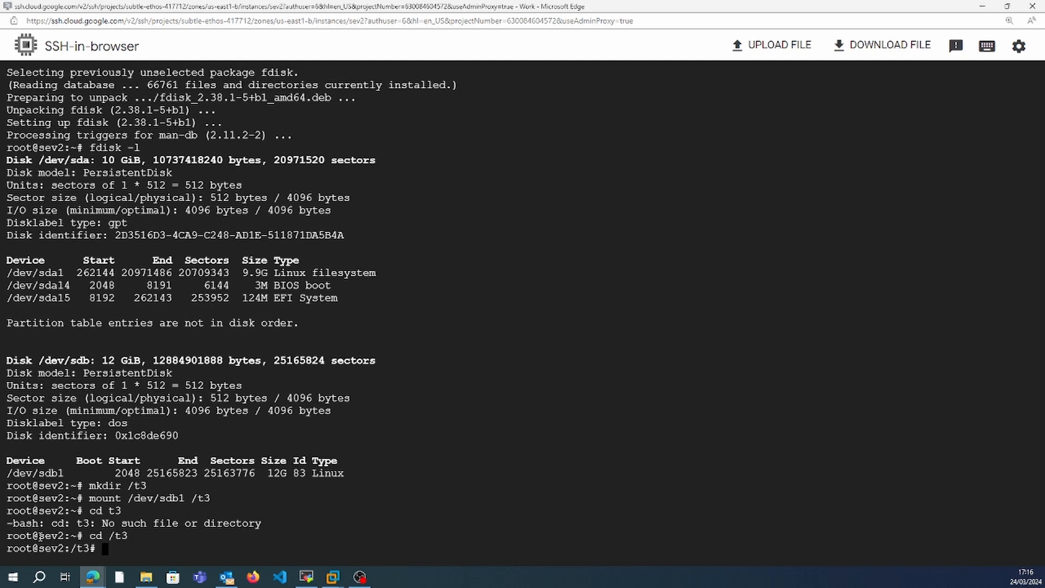
# List the contents of /t3 and display the file data with cat.
pyautogui.write('ls')
pyautogui.press('Return')
pyautogui.write('ca')
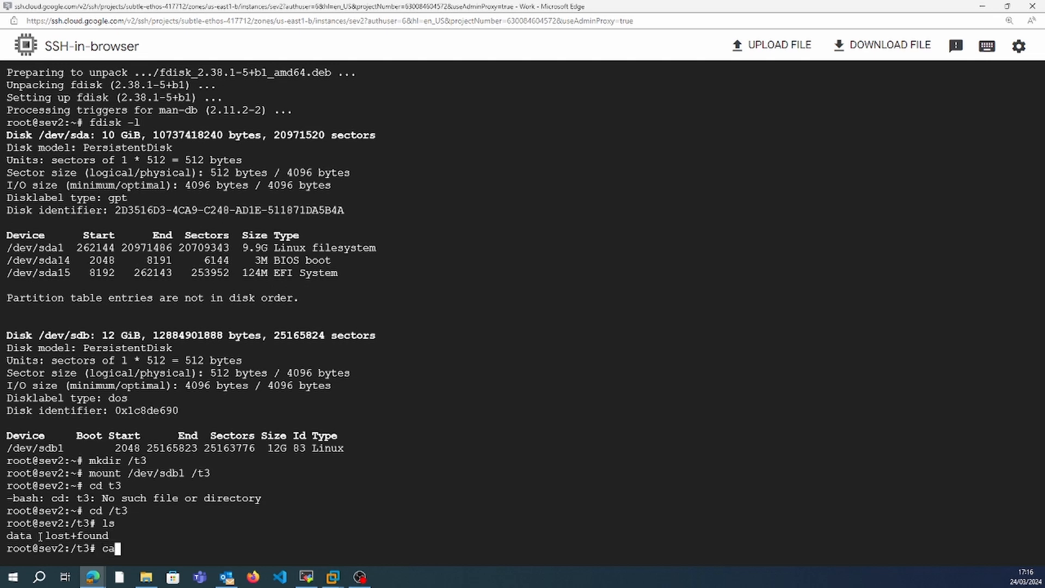
pyautogui.write('t data')
pyautogui.press('Return')
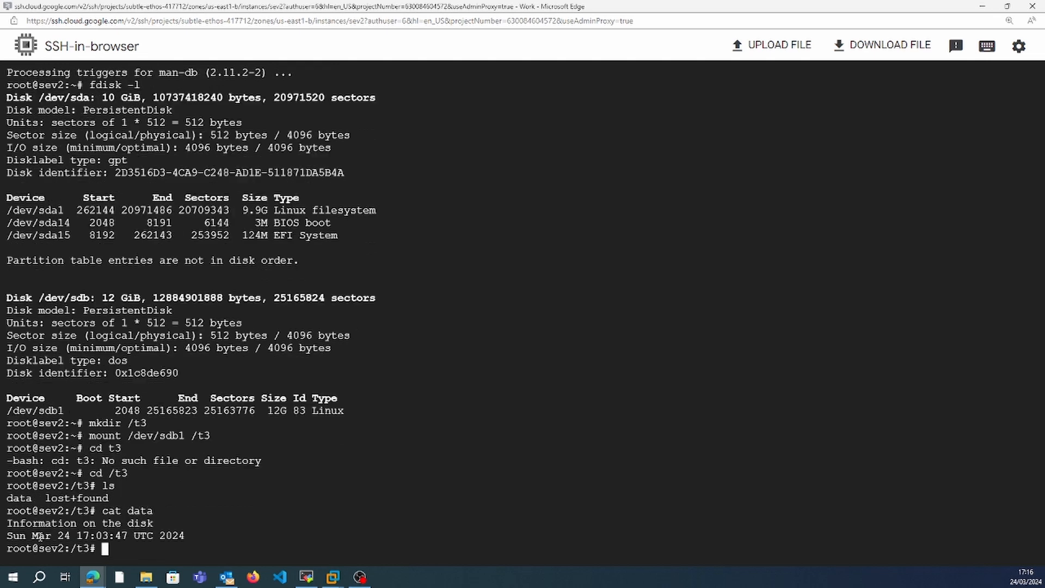
# Switch to the MobaXterm terminal and reconnect to sev1 at 35.223.185.109 by rerunning the earlier SSH command.
pyautogui.press('super+shift+s')
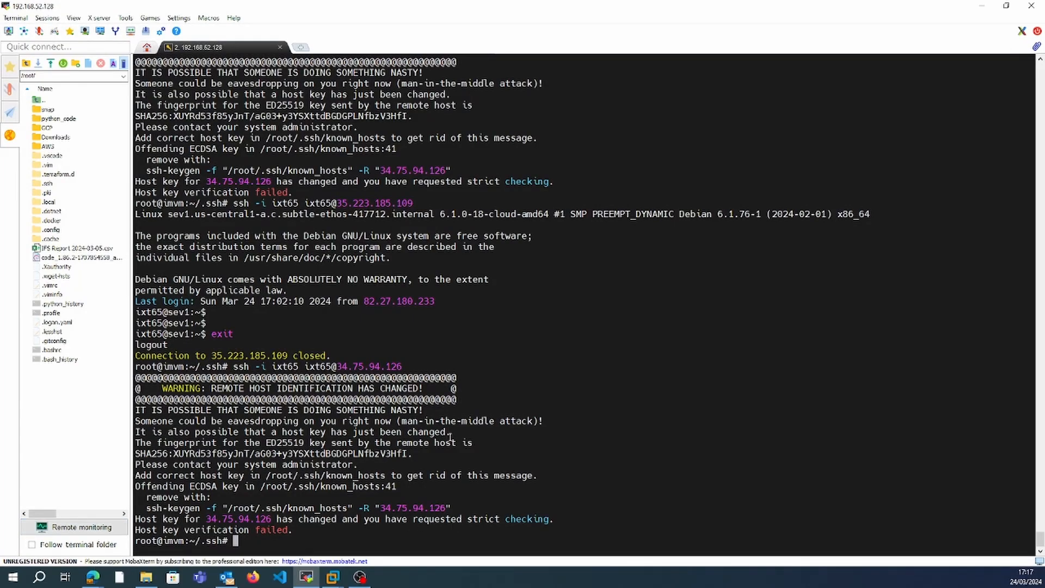
pyautogui.press('Up')
pyautogui.press('Up')
pyautogui.press('Return')
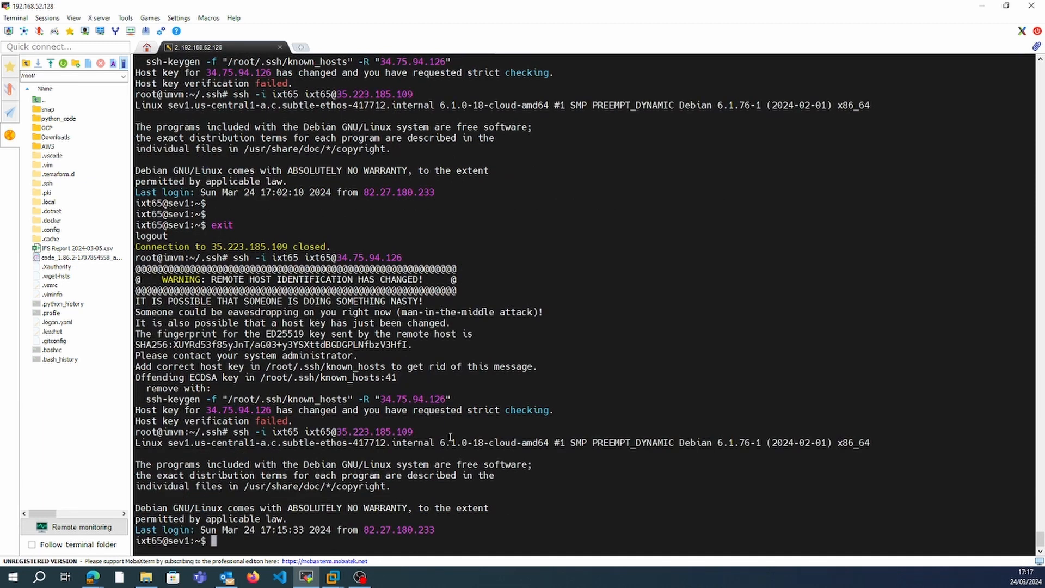
# Clear the terminal and change the working directory on sev1 to /t1.
pyautogui.hotkey('ctrl', 'l')
pyautogui.write('sudo su -')
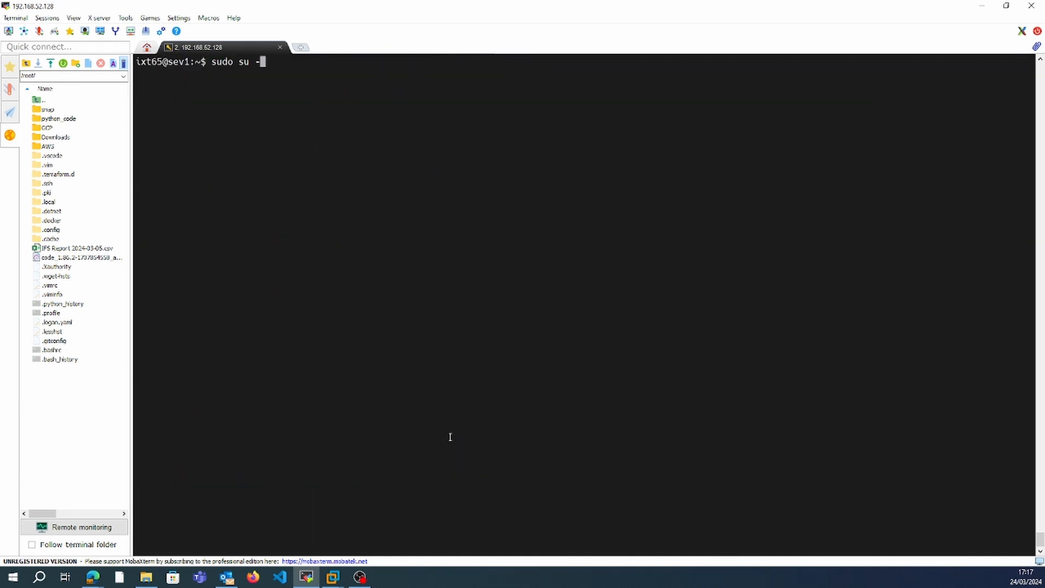
pyautogui.press('BackSpace')
pyautogui.press('BackSpace')
pyautogui.press('BackSpace')
pyautogui.press('BackSpace')
pyautogui.press('BackSpace')
pyautogui.press('BackSpace')
pyautogui.press('BackSpace')
pyautogui.press('BackSpace')
pyautogui.write('cd /t1')
pyautogui.press('Return')
# List all contents of /t1 in long format with ls -la.
pyautogui.write('ll')
pyautogui.press('Return')
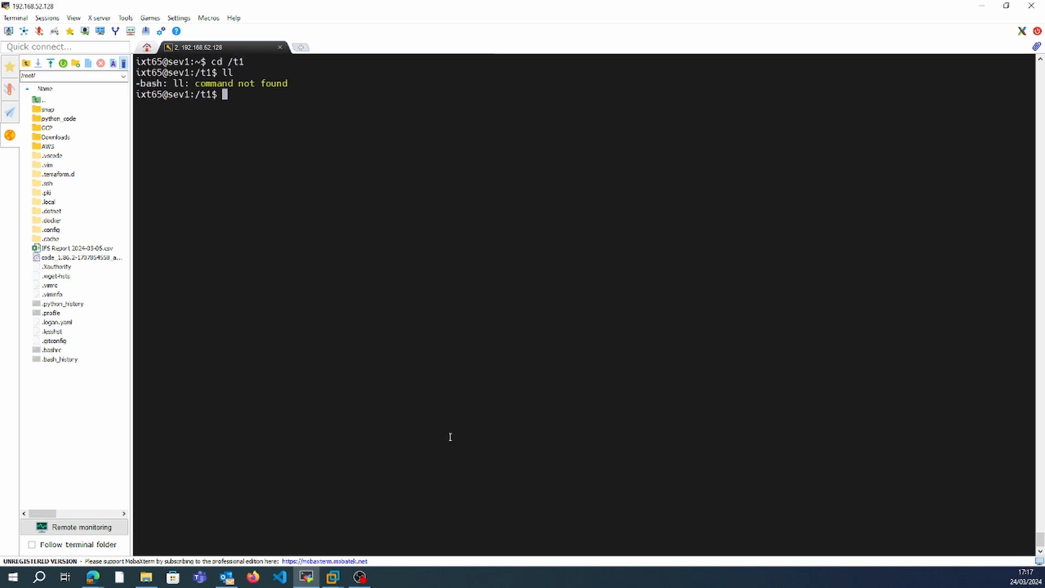
pyautogui.write('ca')
pyautogui.press('BackSpace')
pyautogui.write('ls -la')
pyautogui.press('Return')
# Display the file data on sev1 with cat and compare it with the output in the sev2 browser session.
pyautogui.write('c')
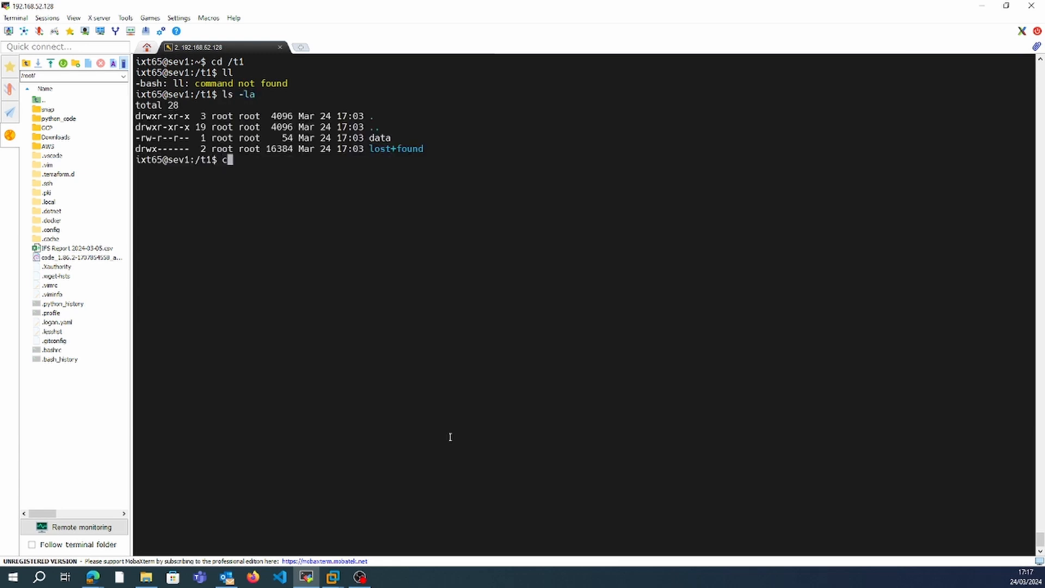
pyautogui.write('at data')
pyautogui.press('Return')
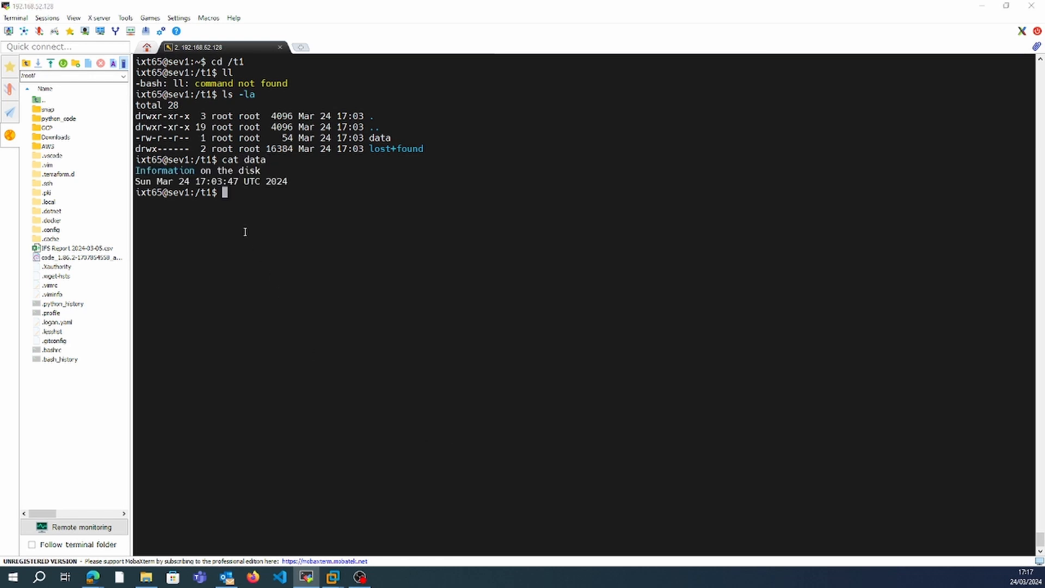
pyautogui.hotkey('alt', 'Tab')
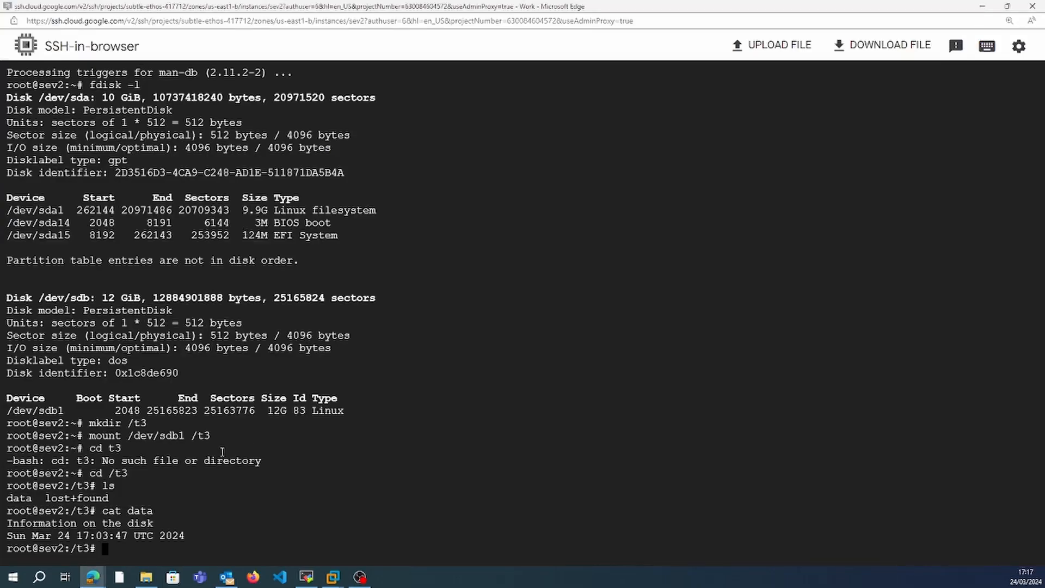
pyautogui.hotkey('alt', 'Tab')
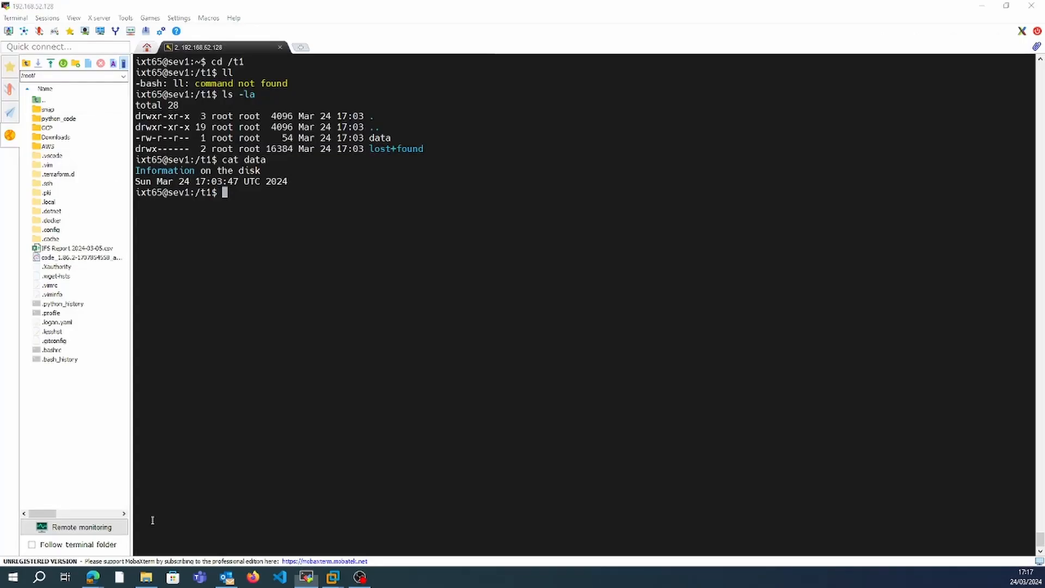
# Switch to the Google Cloud console in Edge and check the disk pair on the Async Replication page.
pyautogui.hotkey('alt', 'Tab')
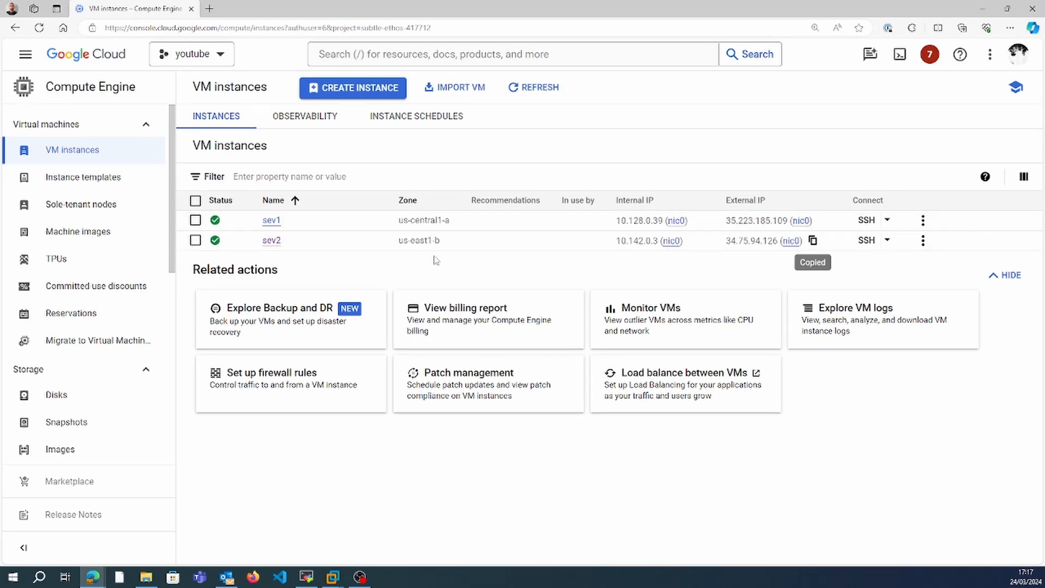
pyautogui.moveTo(171, 157); pyautogui.dragTo(171, 265)
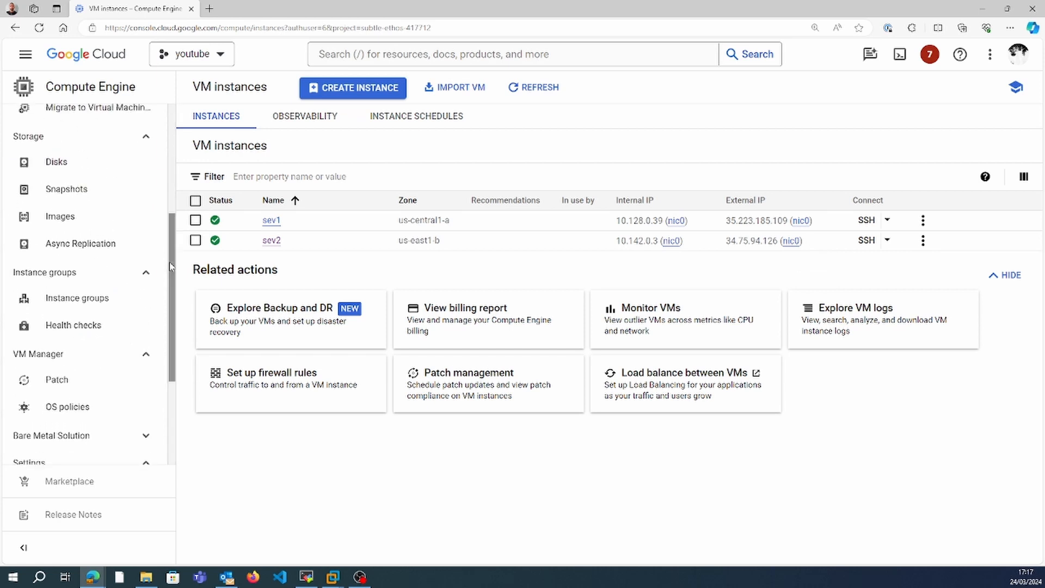
pyautogui.click(94, 250)
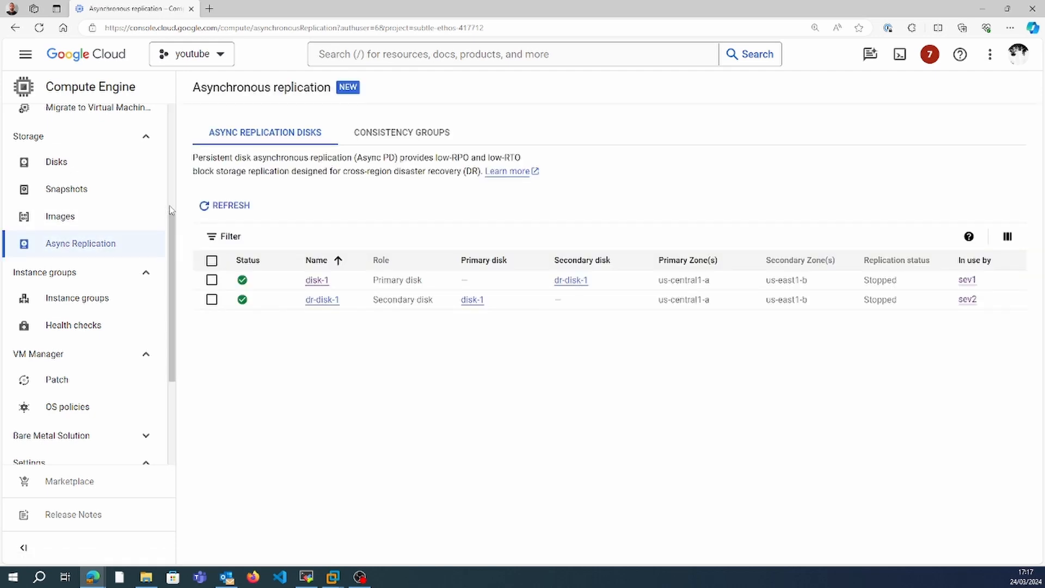
# Delete both VM instances, sev1 and sev2, along with their boot disks.
pyautogui.scroll(4, 169, 205)
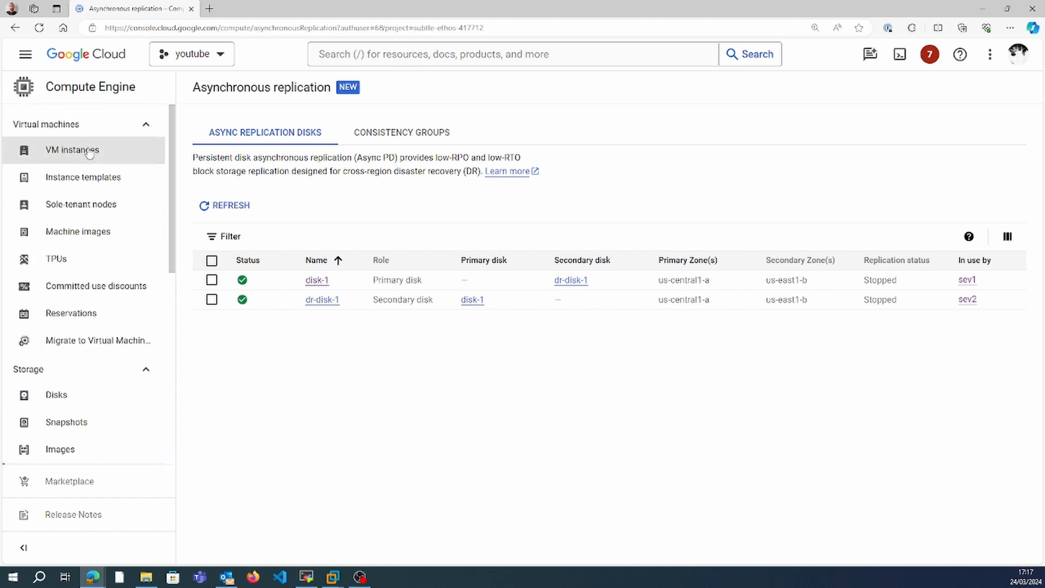
pyautogui.click(72, 150)
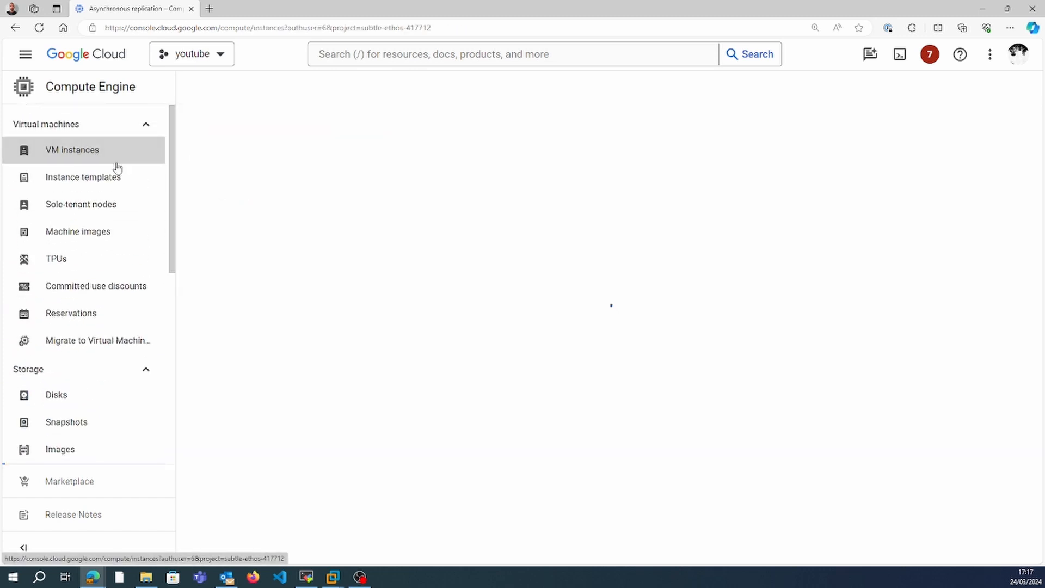
pyautogui.click(196, 200)
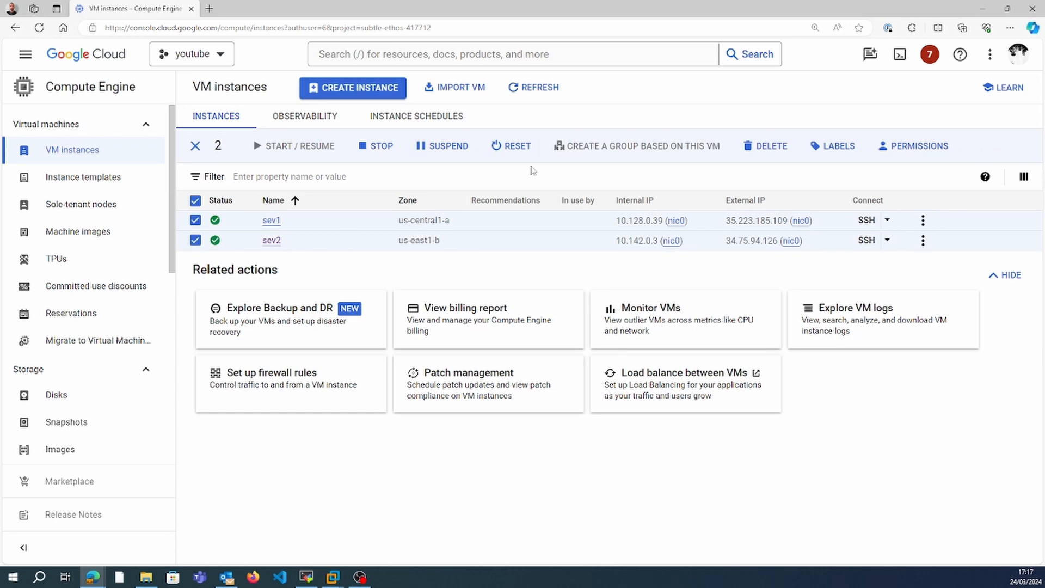
pyautogui.click(770, 147)
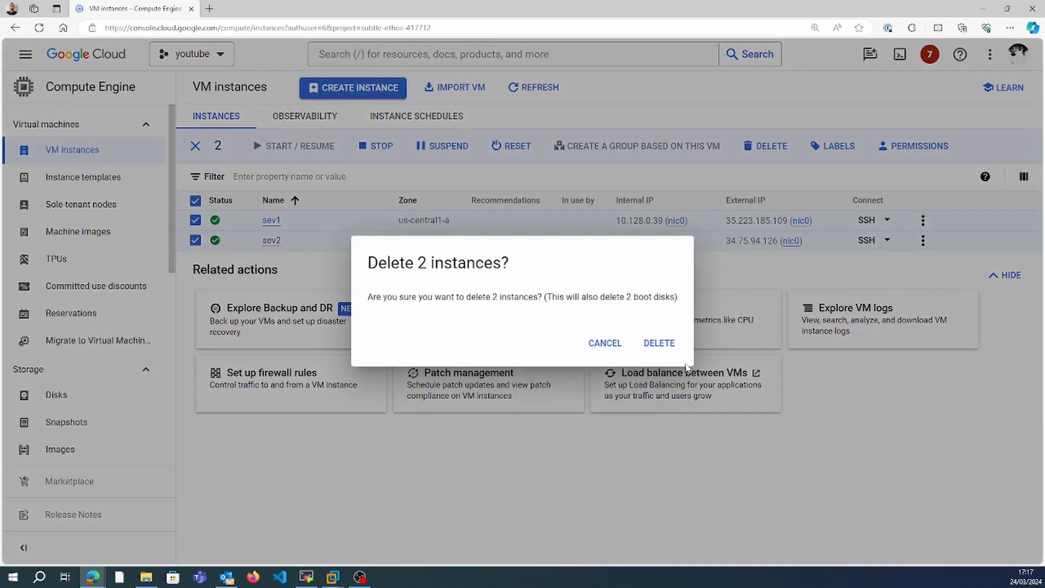
pyautogui.click(671, 348)
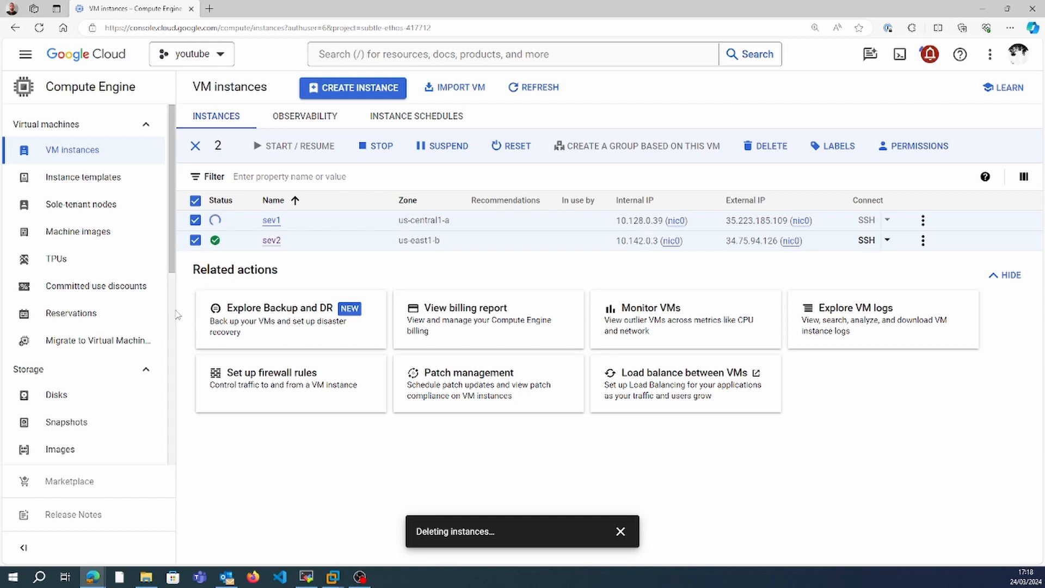
# Check the Disks list, then reopen the async replication disks and refresh their status.
pyautogui.scroll(-5, 130, 272)
pyautogui.scroll(3, 126, 246)
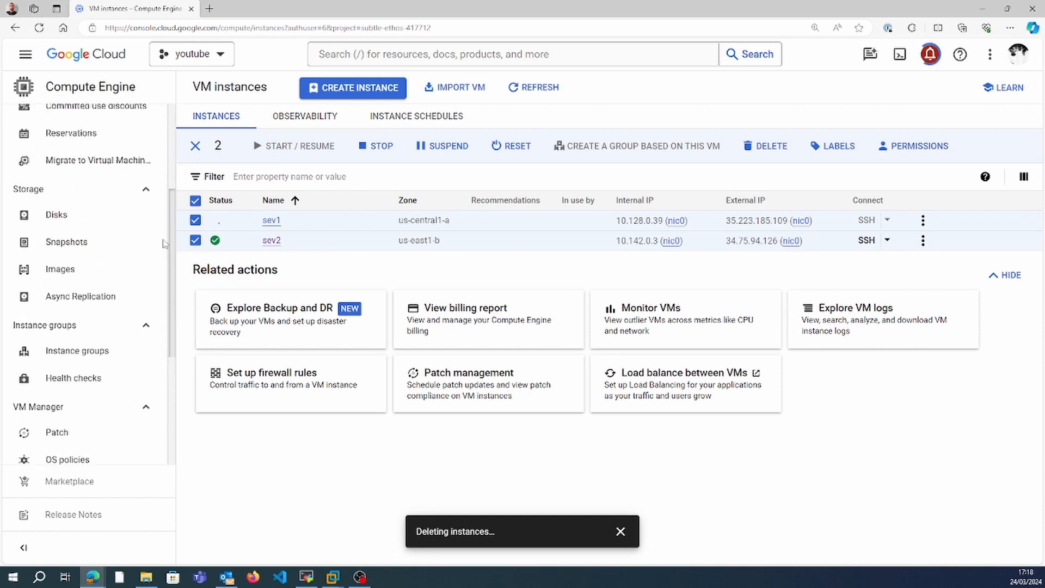
pyautogui.click(124, 225)
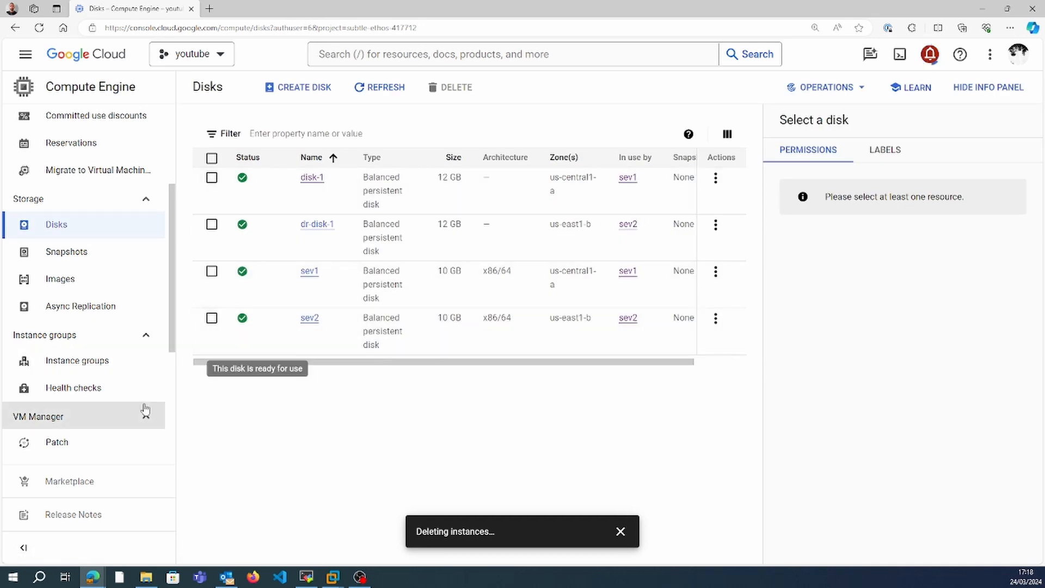
pyautogui.click(80, 305)
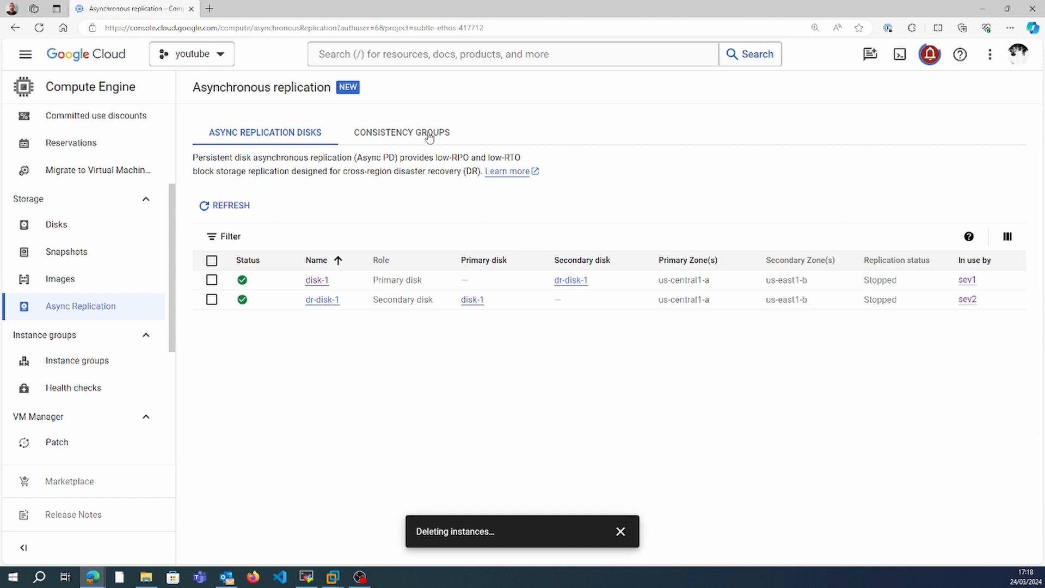
pyautogui.click(227, 213)
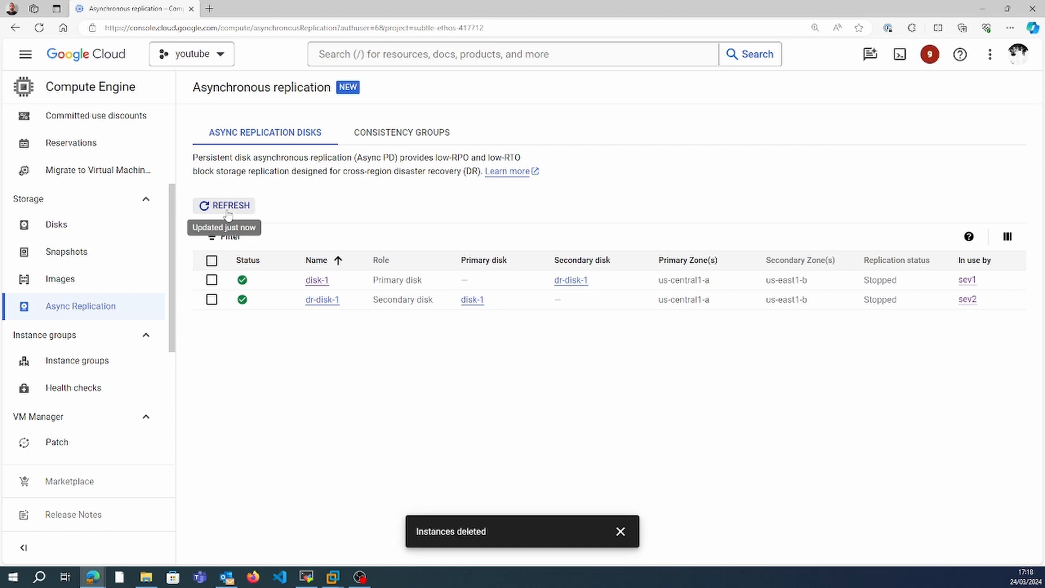
pyautogui.click(228, 213)
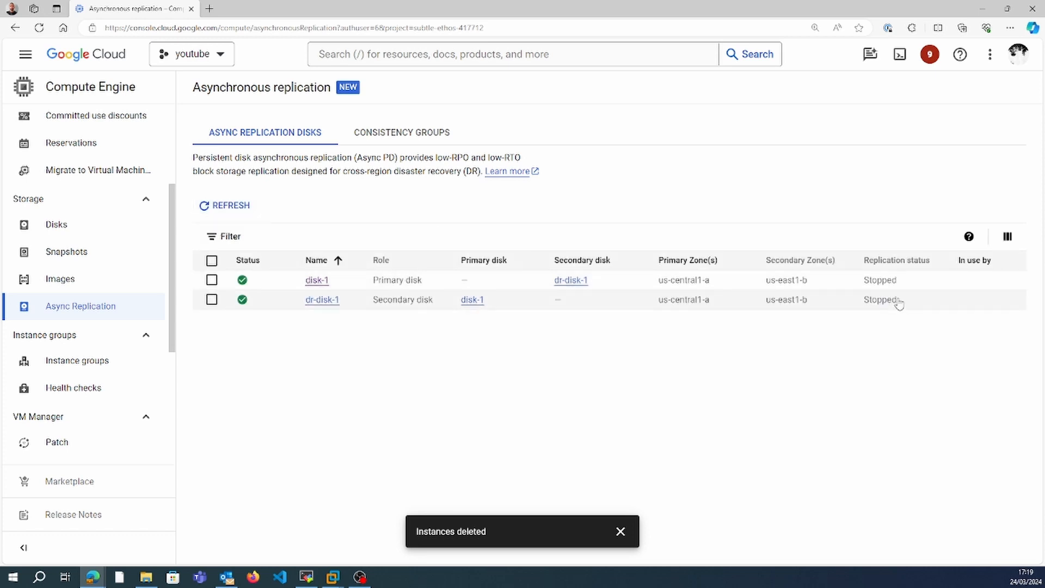
# Open consistency group cg01 and remove disk-1 from its members.
pyautogui.click(409, 140)
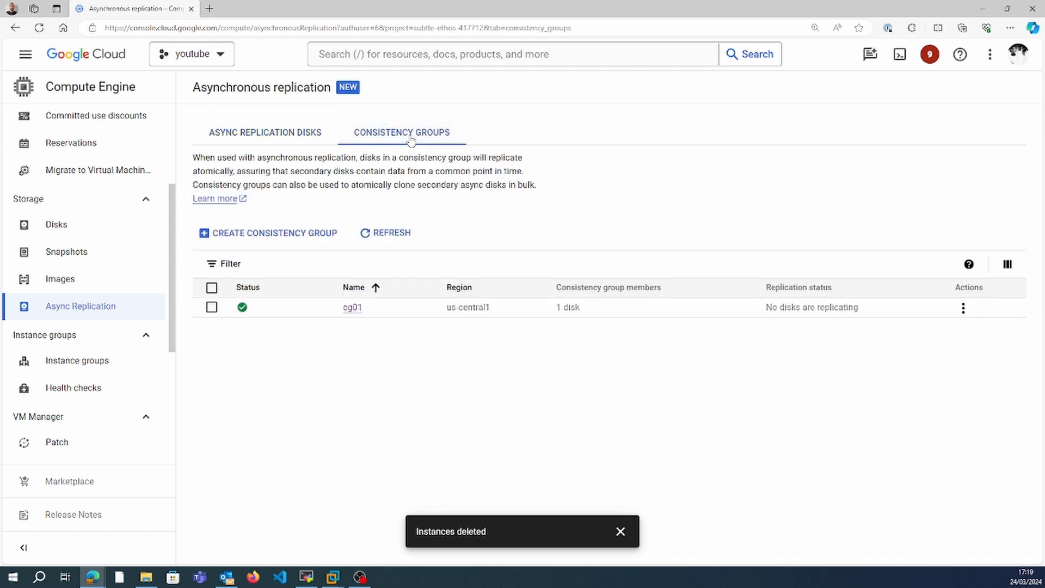
pyautogui.click(212, 288)
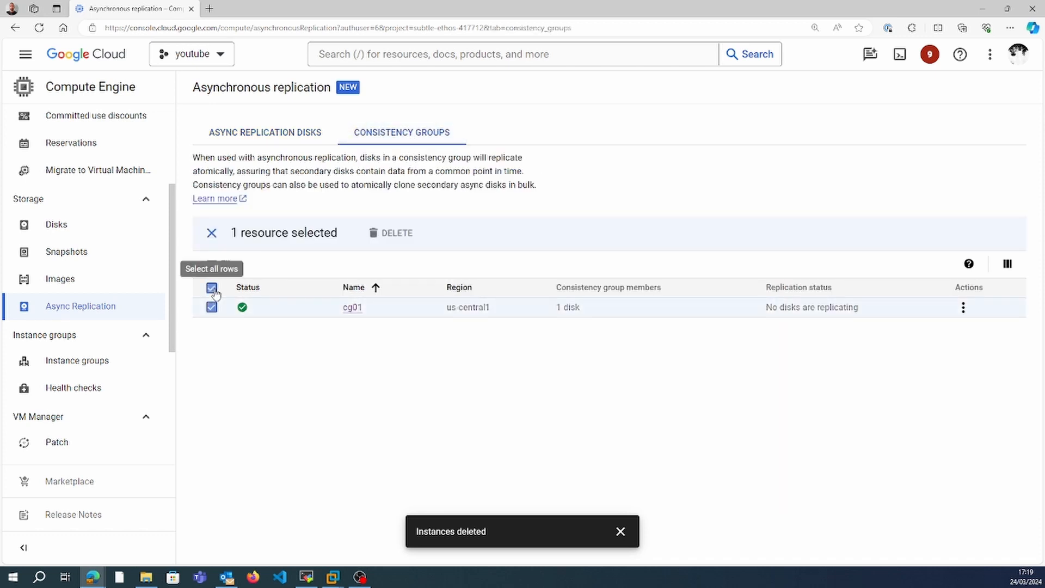
pyautogui.click(353, 307)
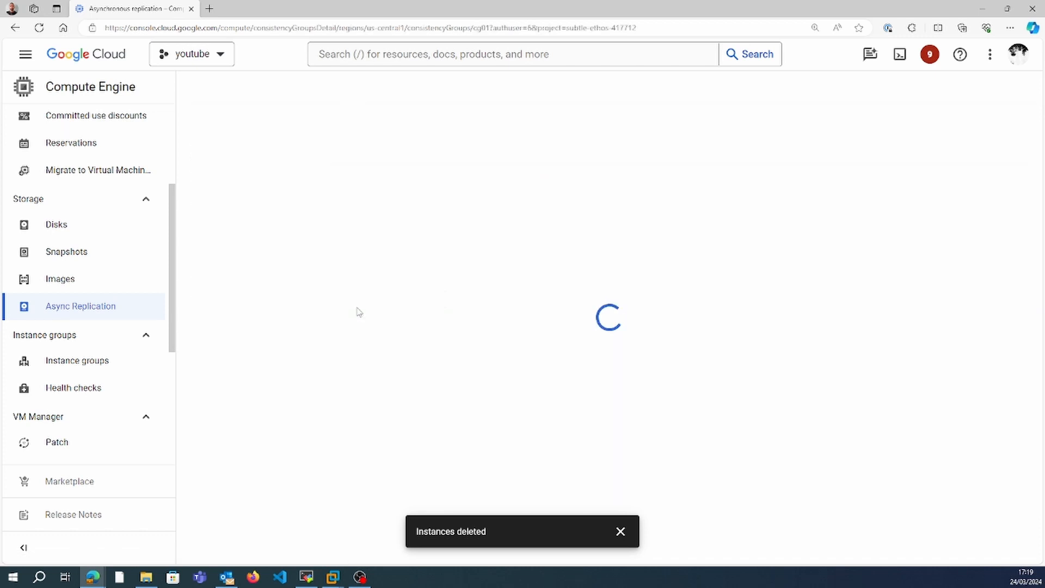
pyautogui.click(212, 443)
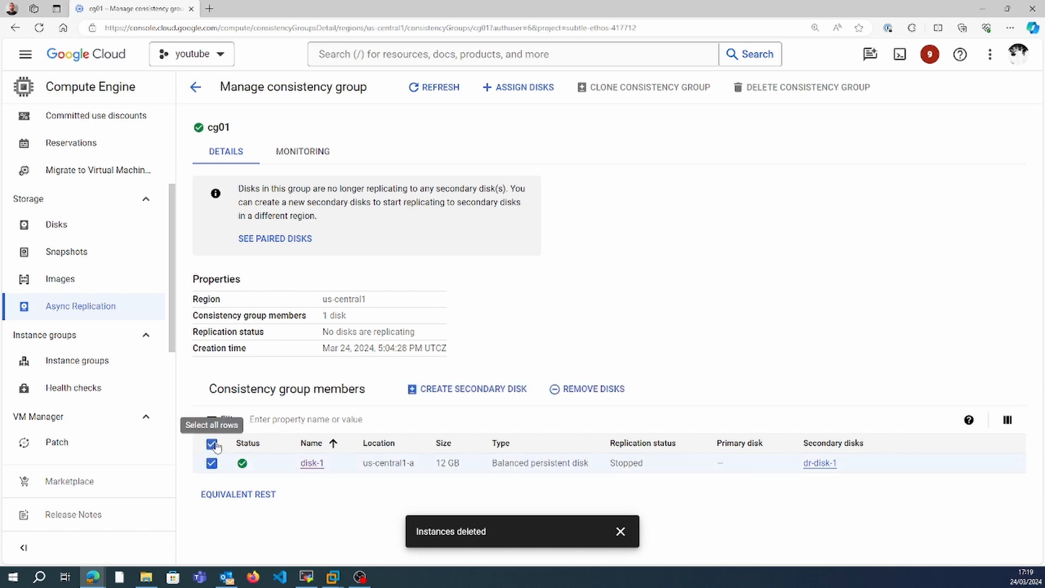
pyautogui.click(583, 400)
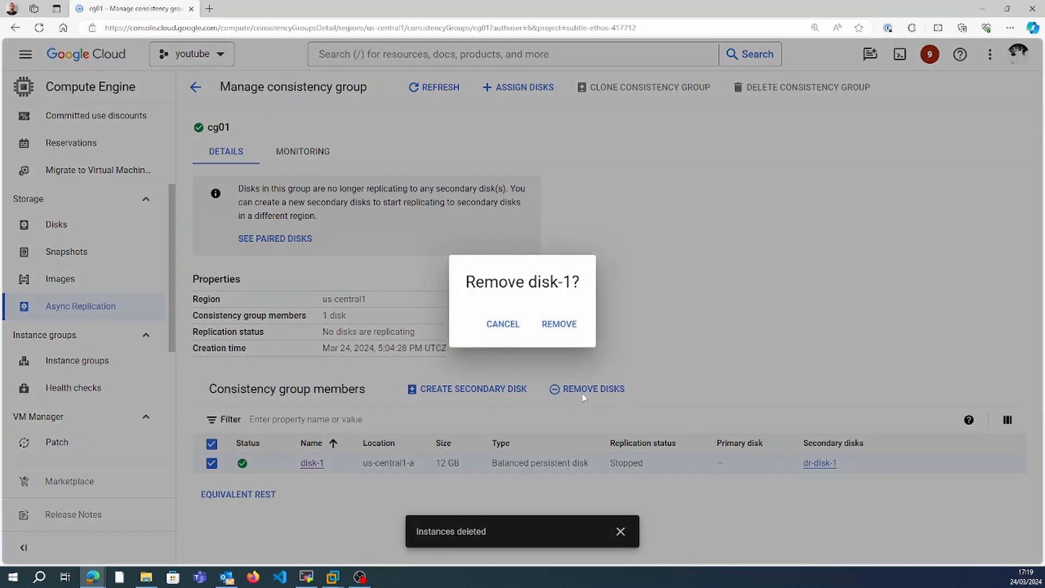
pyautogui.click(574, 324)
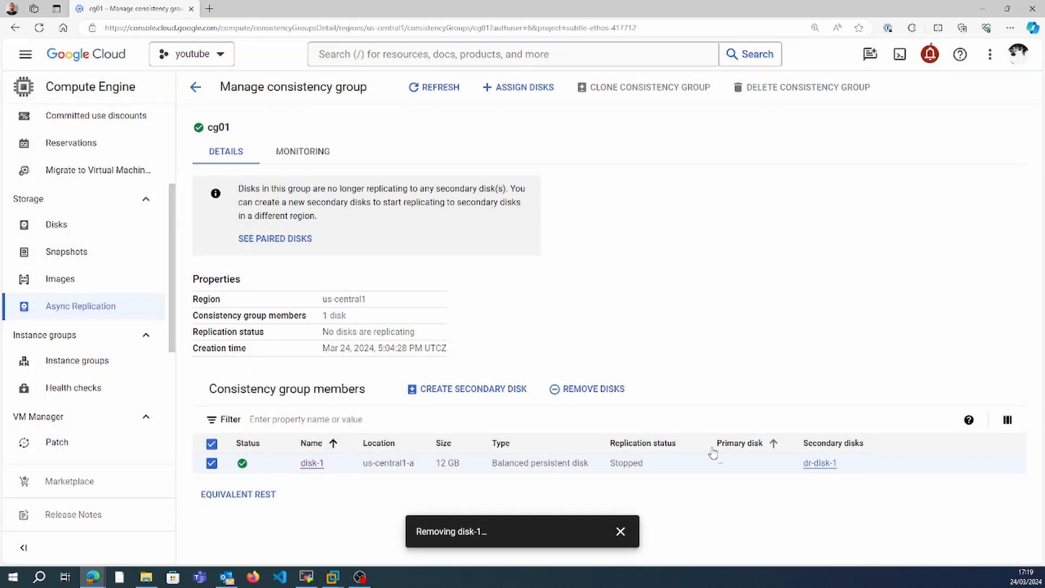
pyautogui.moveTo(322, 332); pyautogui.dragTo(427, 340)
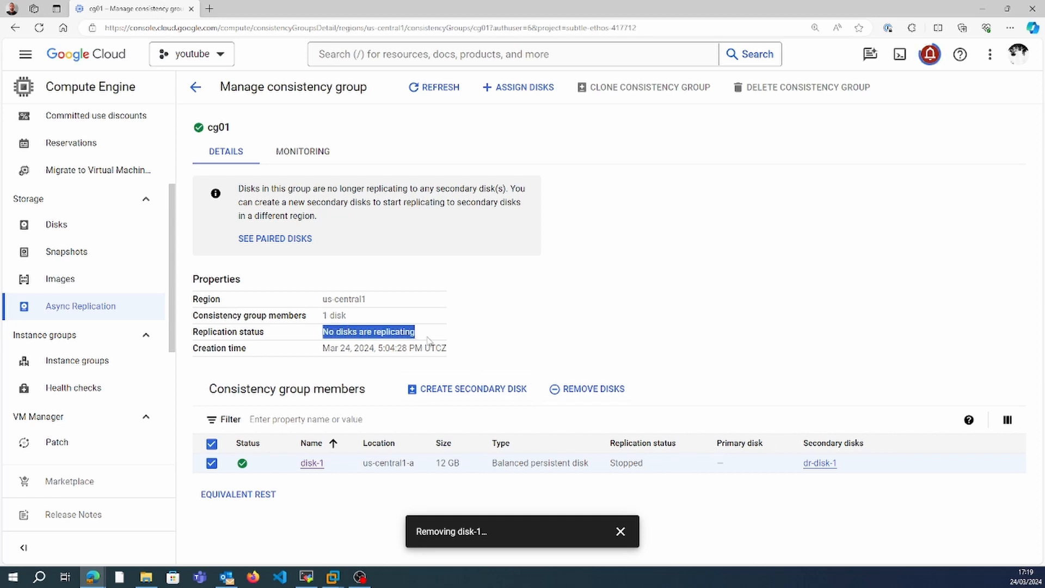
# Delete the emptied consistency group cg01.
pyautogui.click(673, 338)
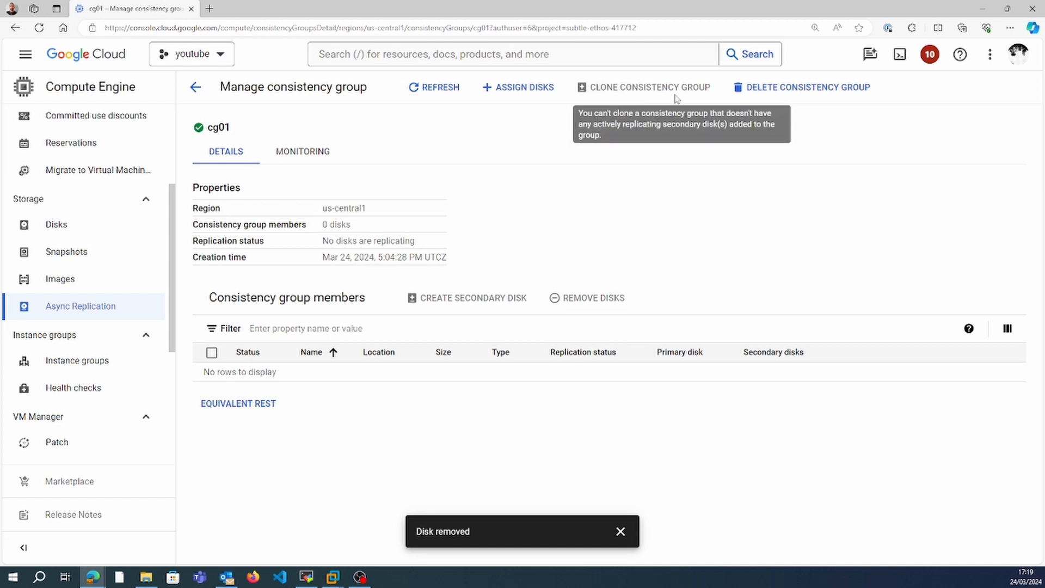
pyautogui.click(804, 87)
pyautogui.click(641, 351)
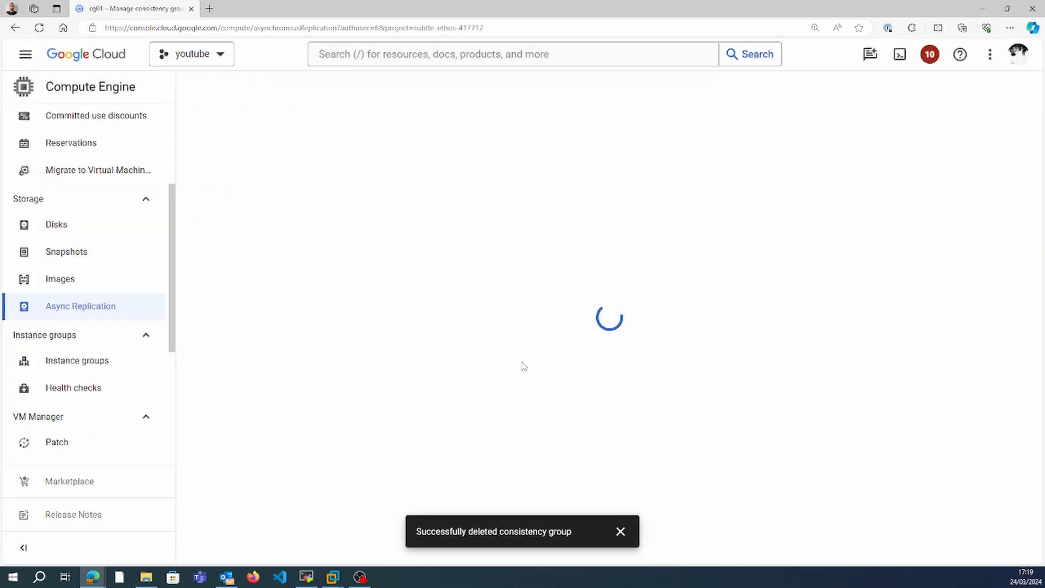
# Delete both async replication disks, disk-1 and dr-disk-1.
pyautogui.click(212, 261)
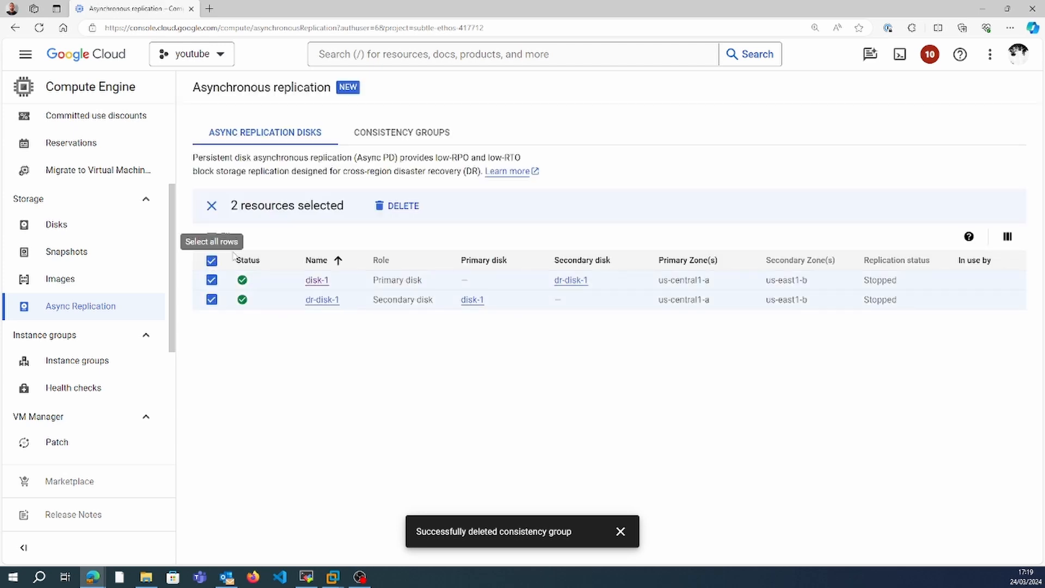
pyautogui.click(397, 206)
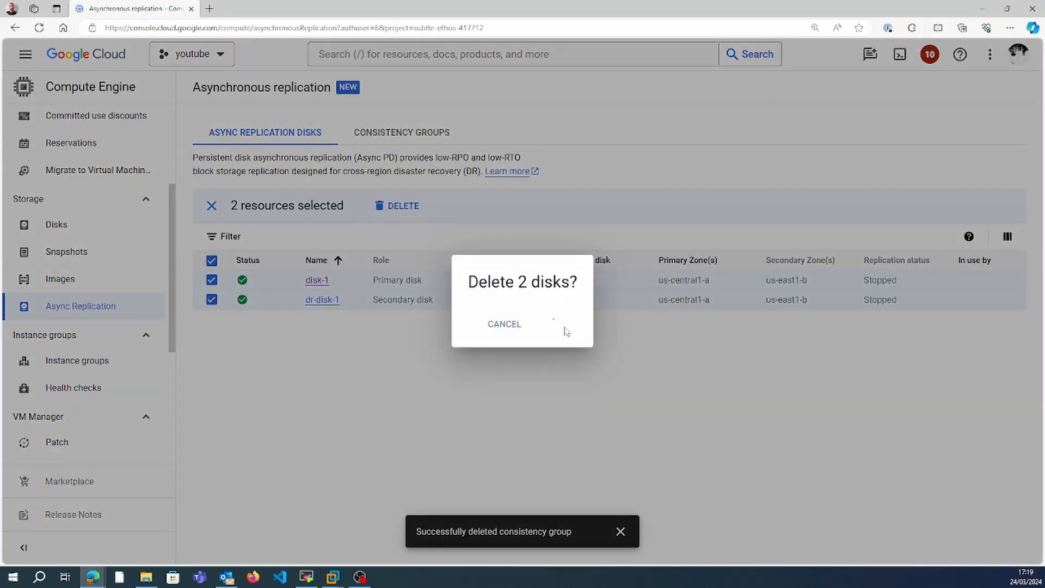
pyautogui.click(562, 326)
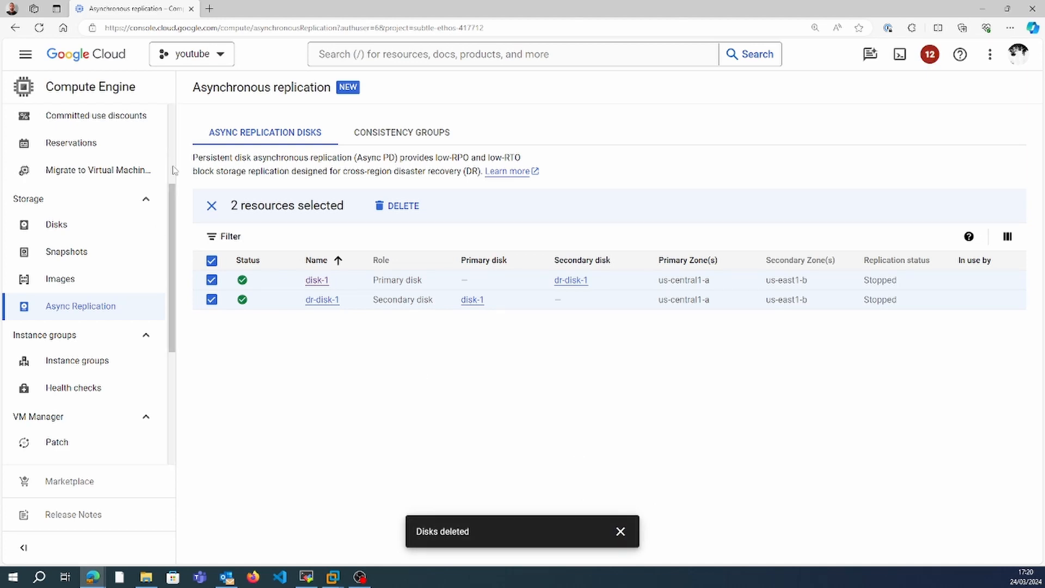
# Check the VM instances, Disks and Async Replication pages for leftover resources.
pyautogui.scroll(3, 105, 153)
pyautogui.click(105, 150)
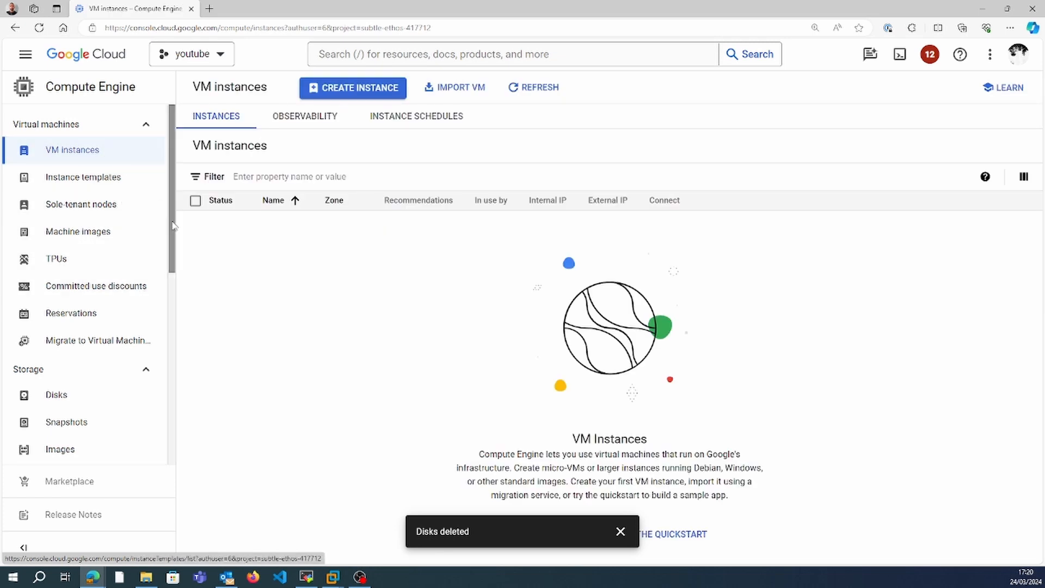
pyautogui.click(99, 398)
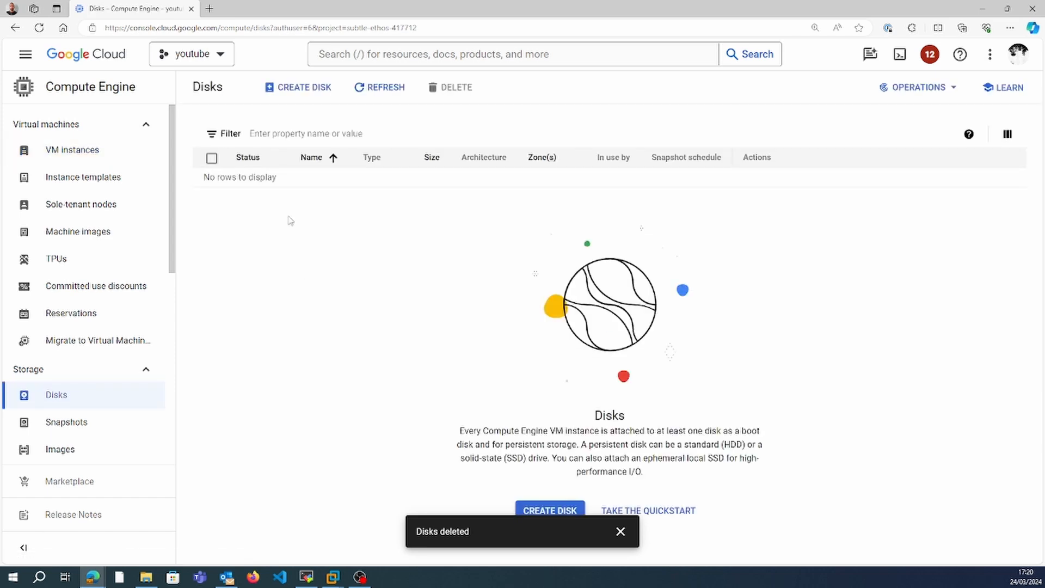
pyautogui.scroll(-5, 173, 301)
pyautogui.scroll(1, 173, 301)
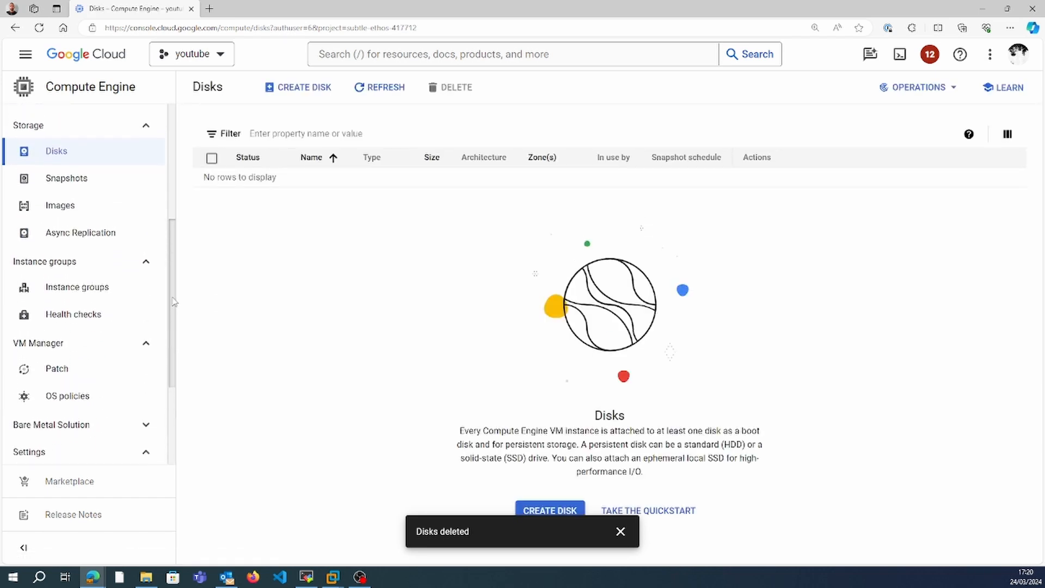
pyautogui.click(119, 233)
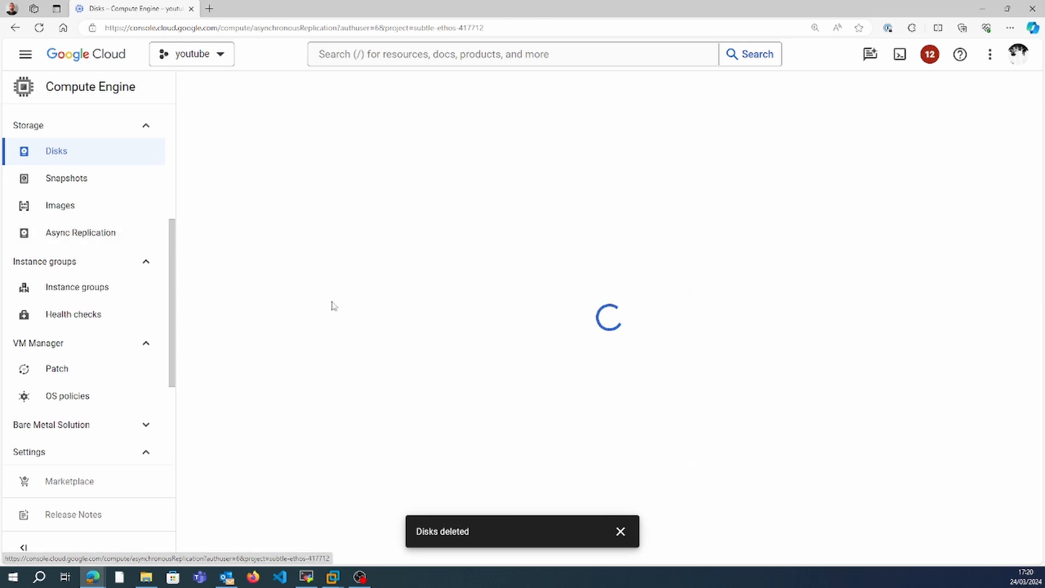